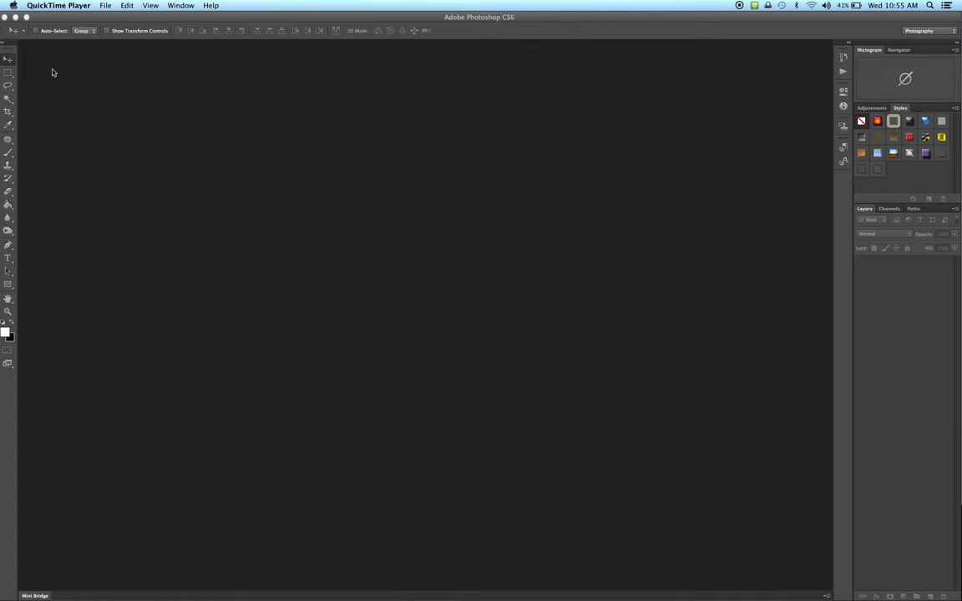
- Activate the Gradient Tool, then return to it after switching to the Magic Wand
left_click(10, 209)
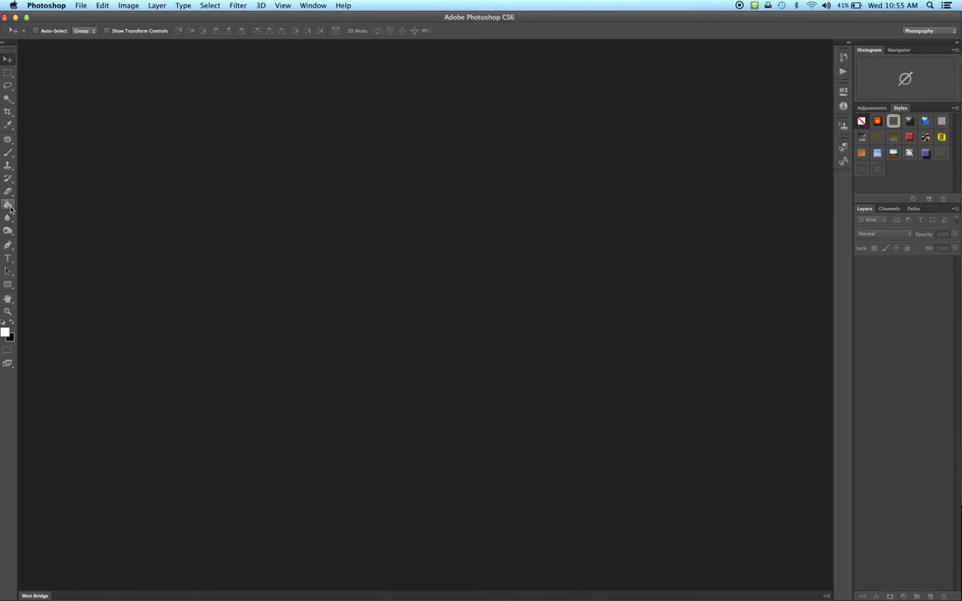
left_click(10, 208)
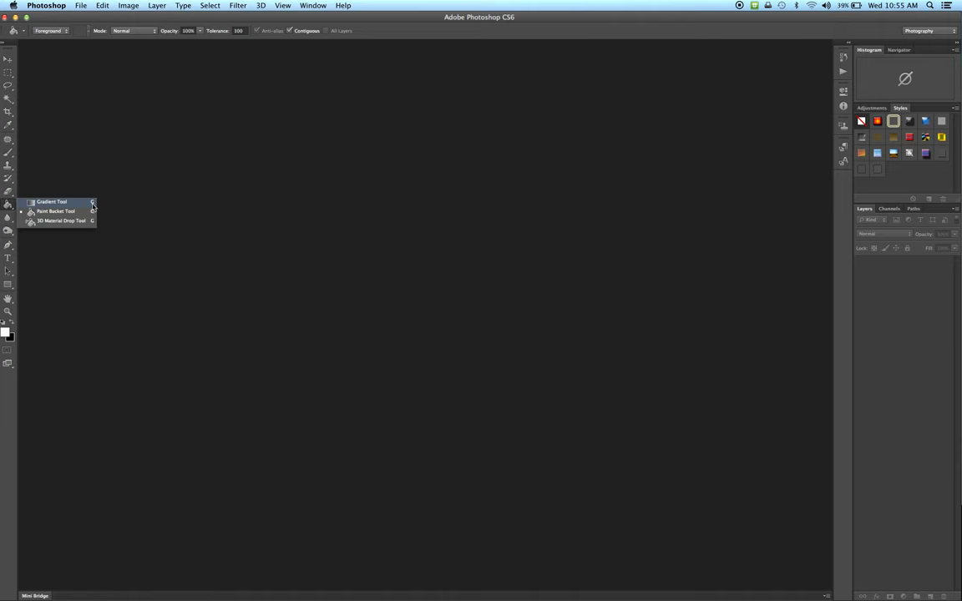
left_click(90, 202)
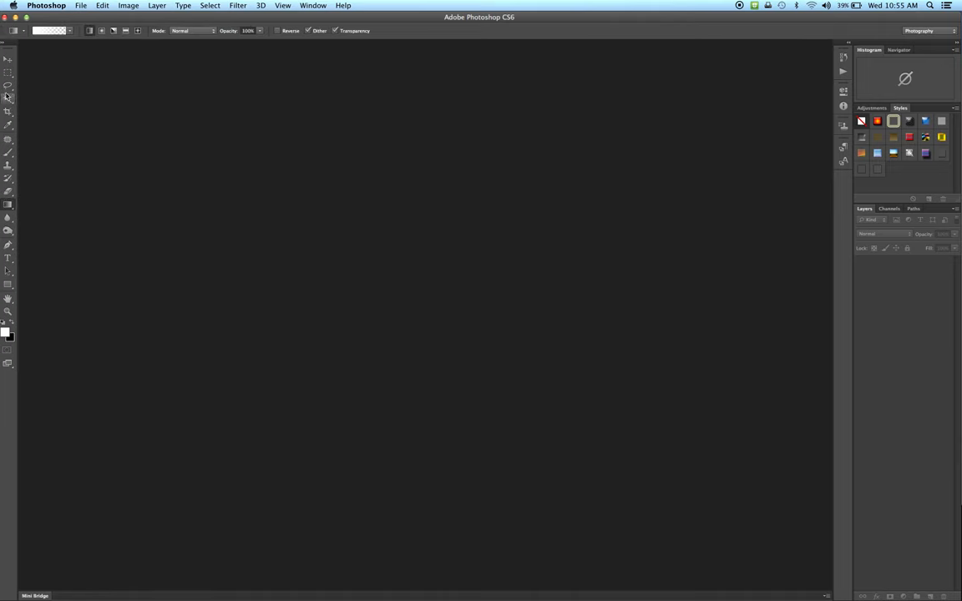
left_click(7, 97)
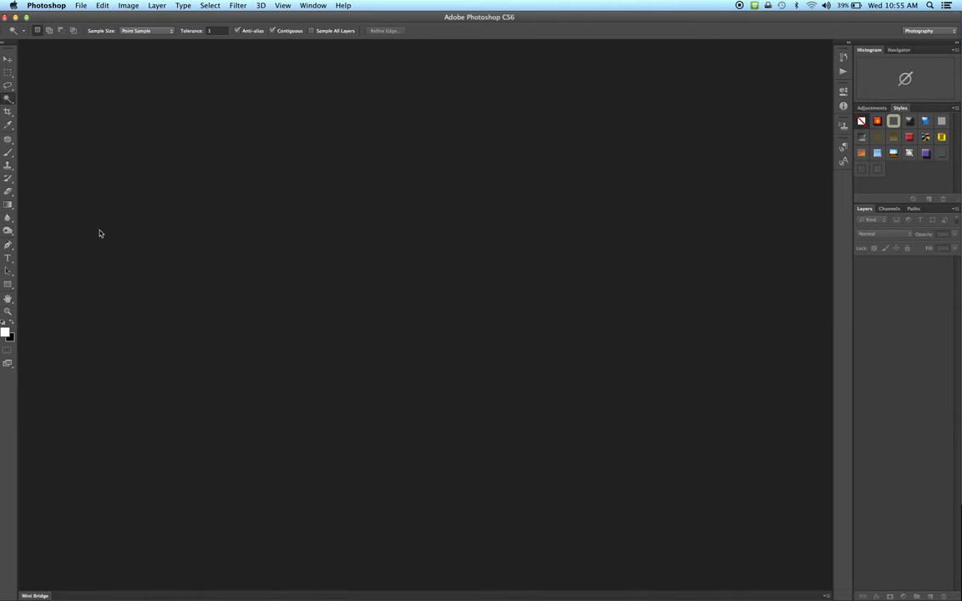
key("g")
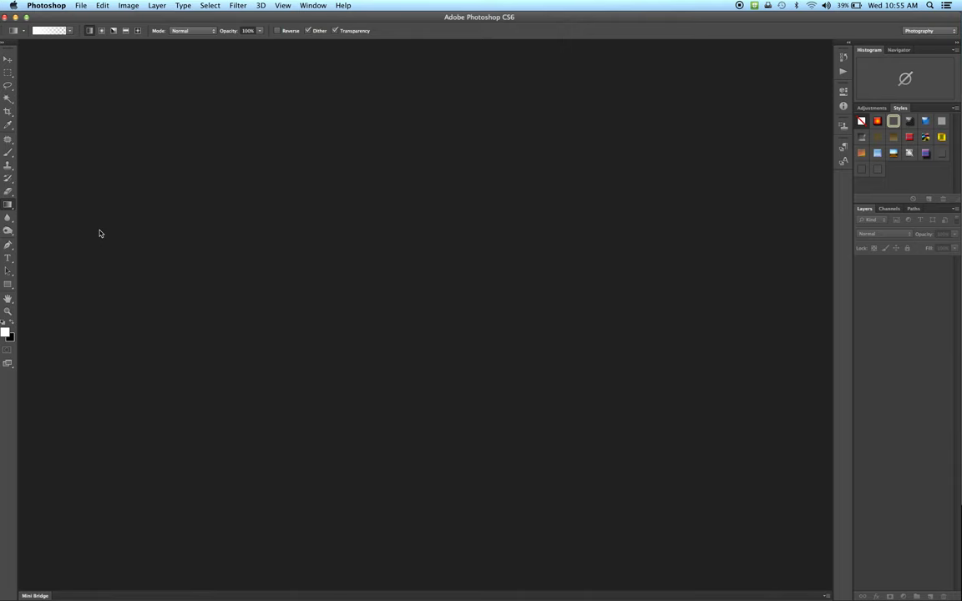
- Cycle through the Gradient, Paint Bucket and 3D Material Drop tools, ending with the Paint Bucket Tool active
key("shift+g")
key("shift+g")
key("shift+g")
key("shift+g")
key("shift+g")
key("shift+g")
key("shift+g")
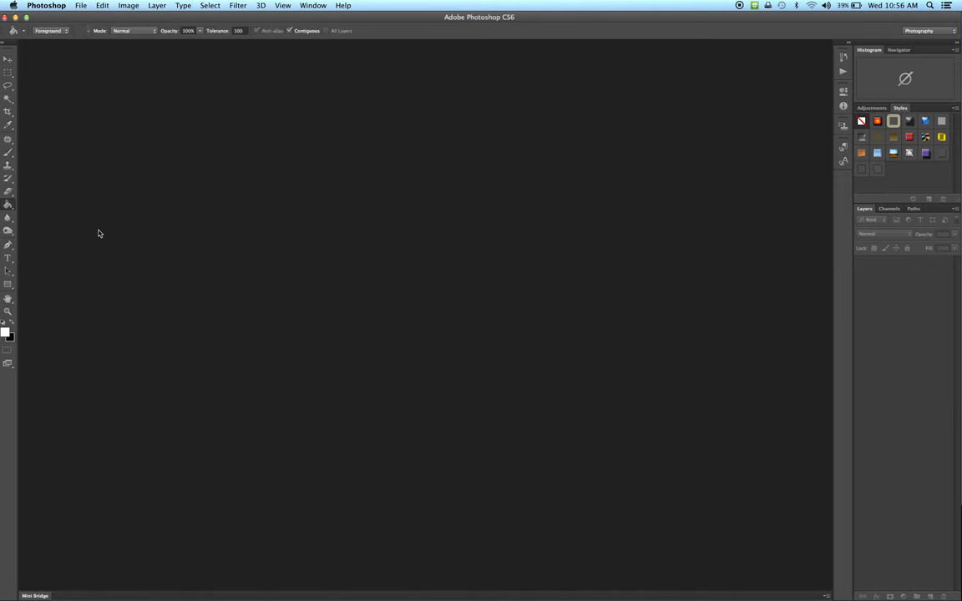
key("shift+g")
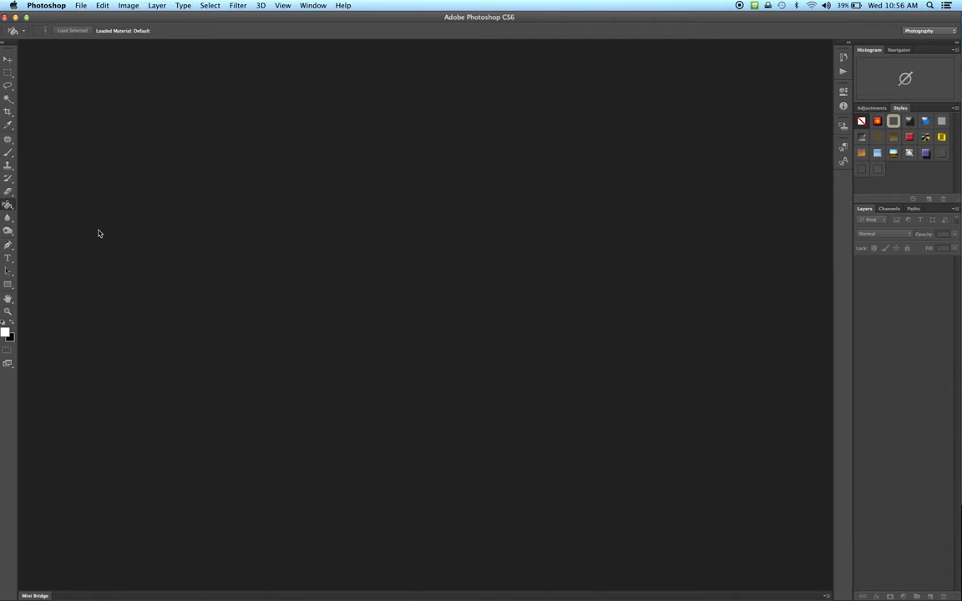
key("shift+g")
key("shift+g")
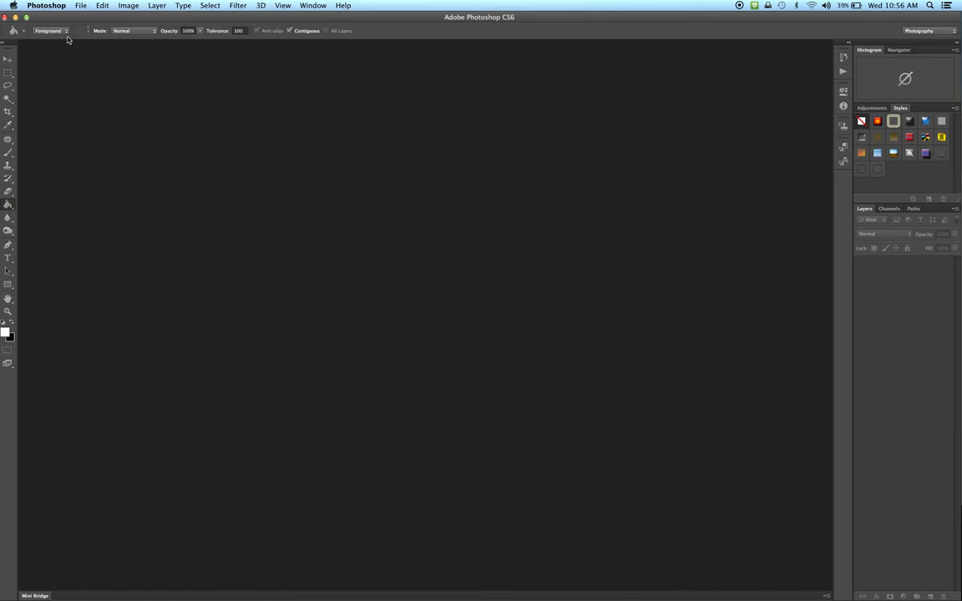
- Create a new document with the U.S. Paper preset, Letter size 8.5 x 11 inches at 300 pixels/inch
left_click(81, 5)
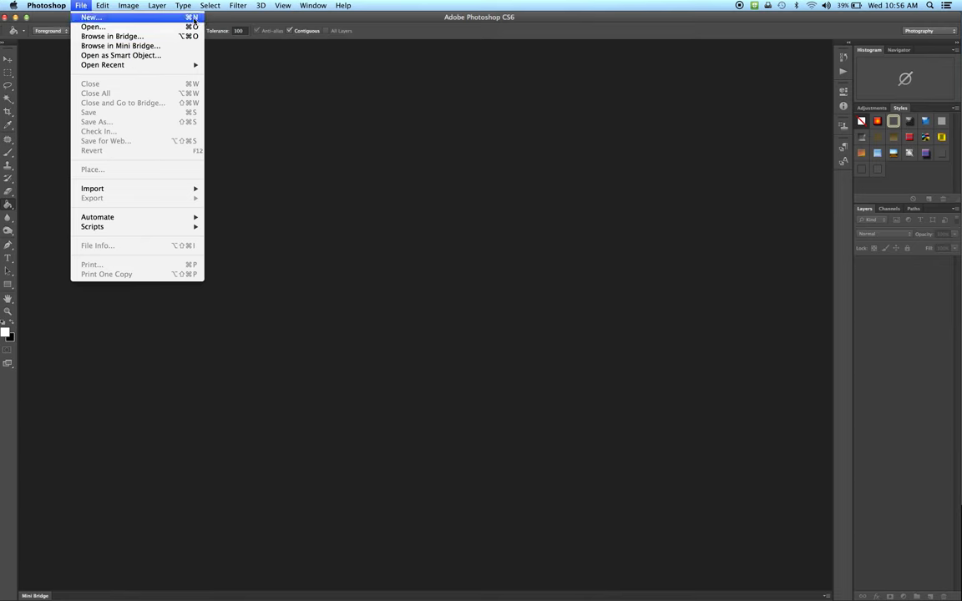
left_click(92, 17)
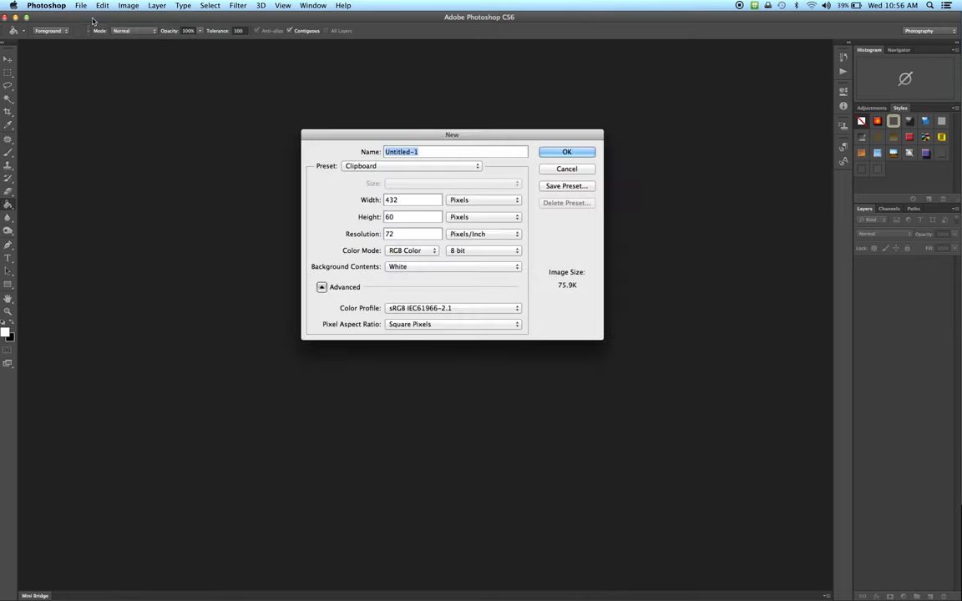
left_click(397, 166)
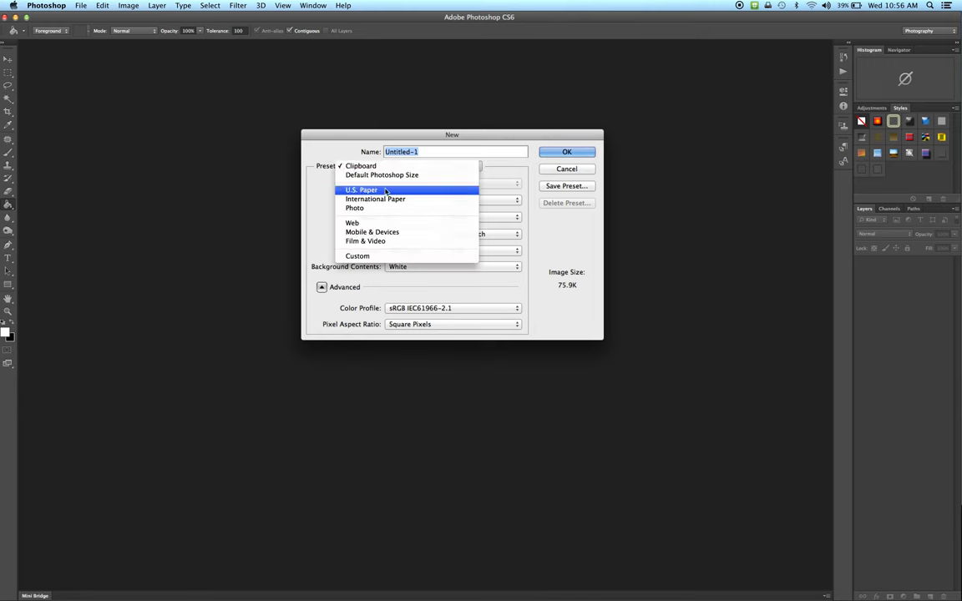
left_click(361, 190)
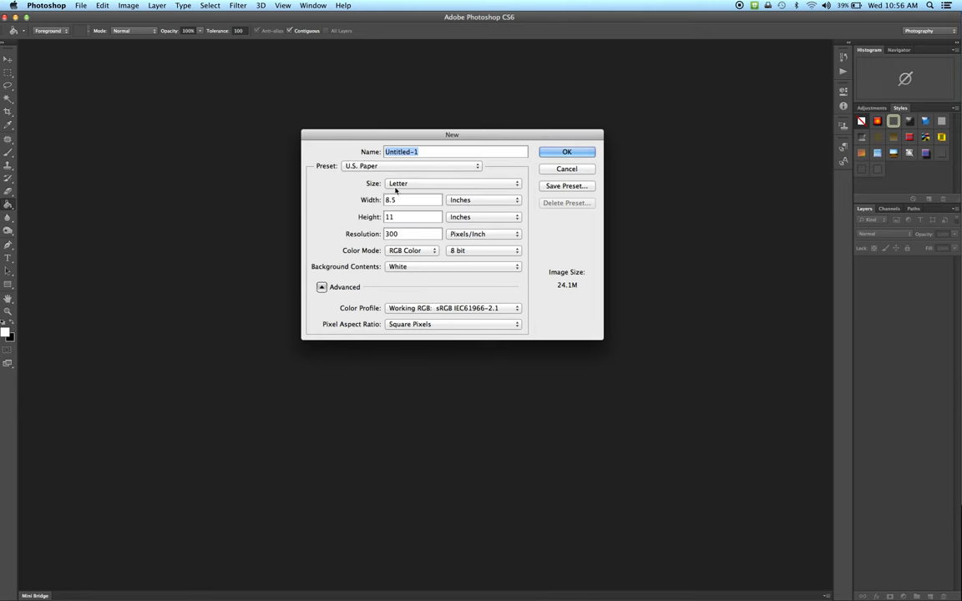
left_click(566, 152)
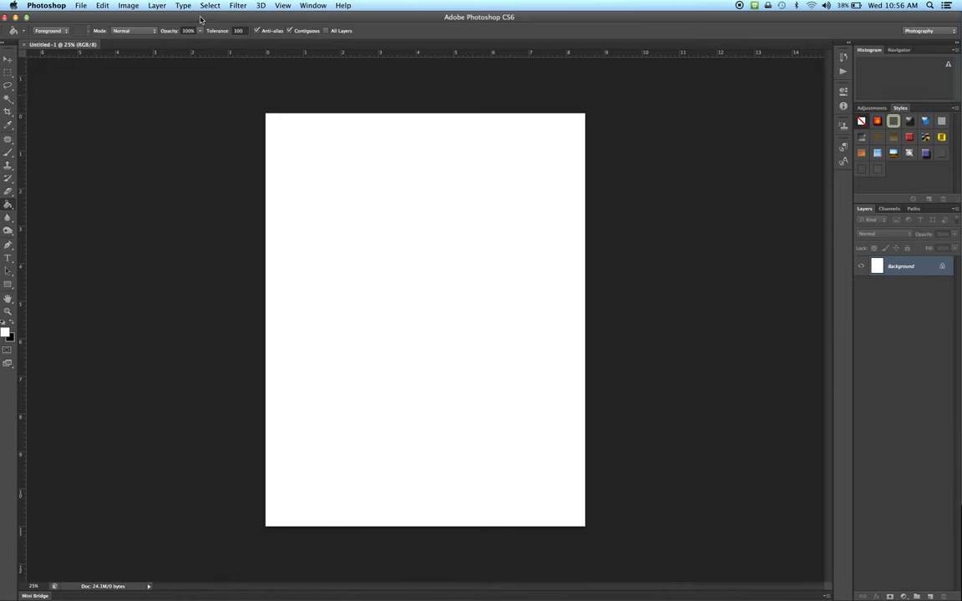
- Switch the Paint Bucket fill source to Pattern, view the available pattern swatches, and return the source to Foreground
left_click(56, 32)
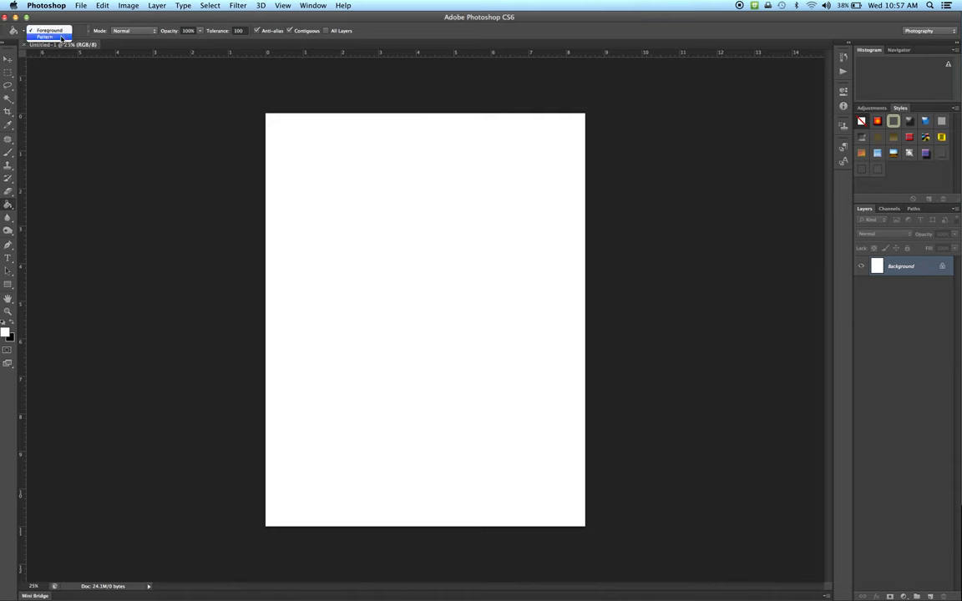
left_click(60, 38)
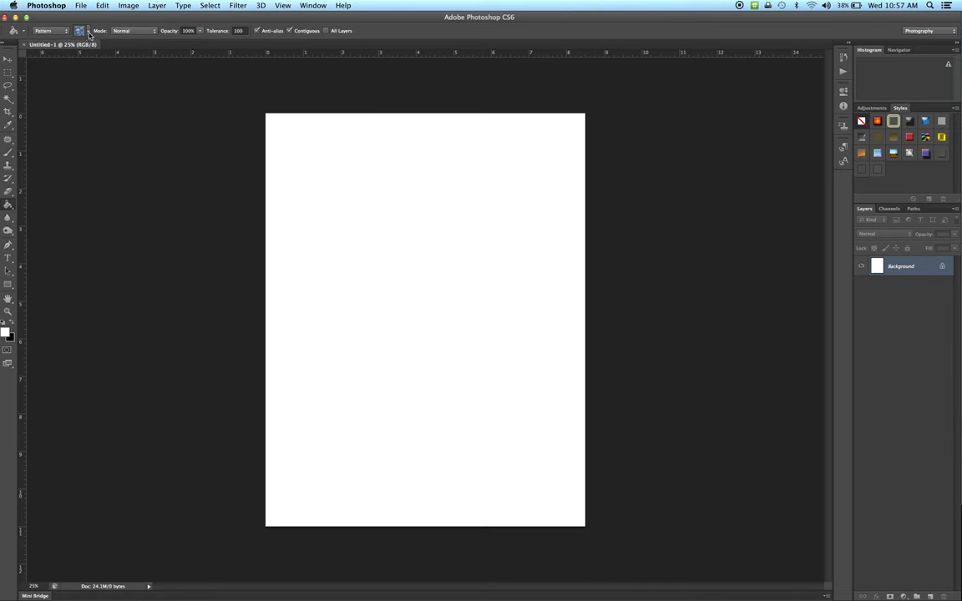
left_click(82, 32)
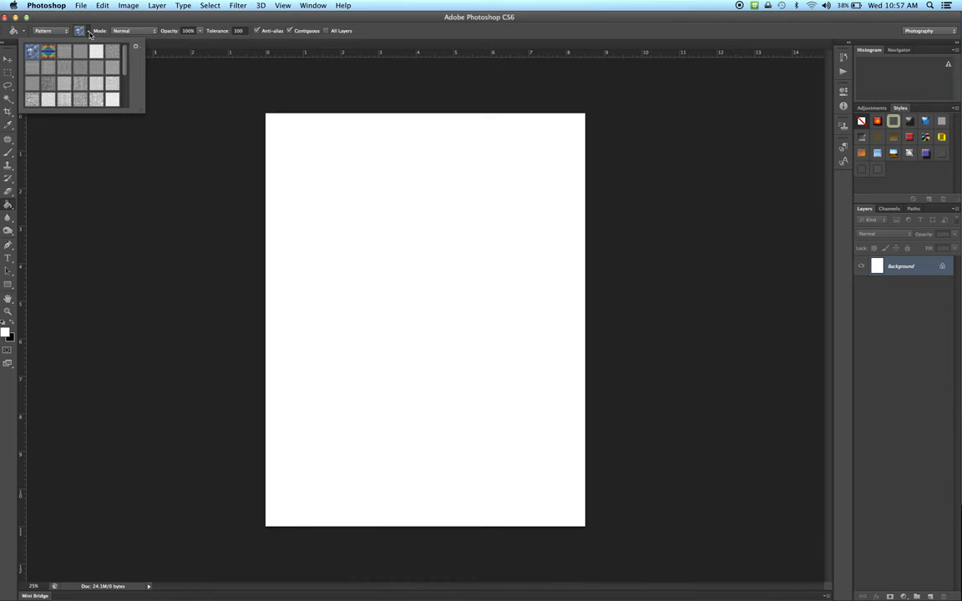
left_click(90, 33)
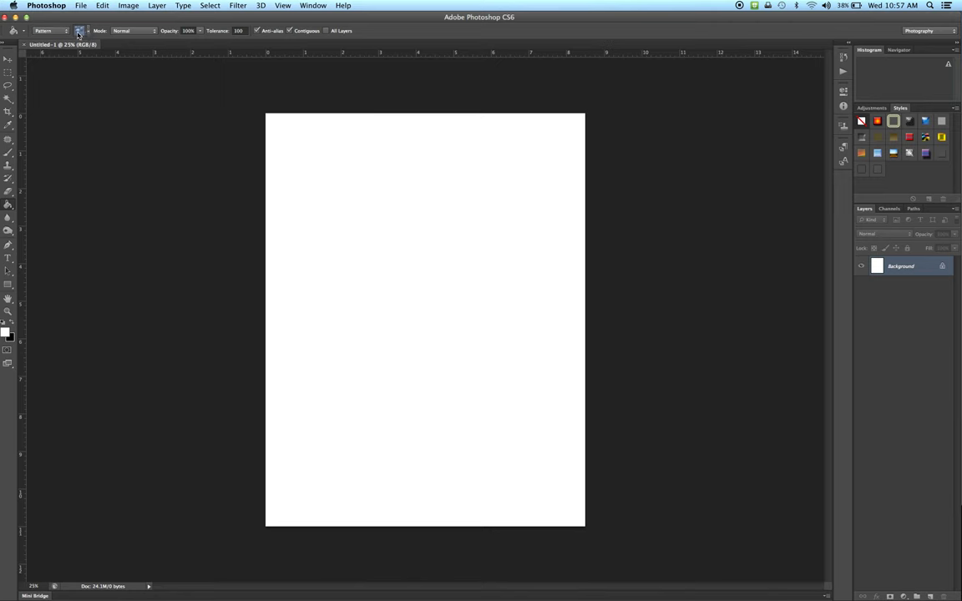
left_click(55, 32)
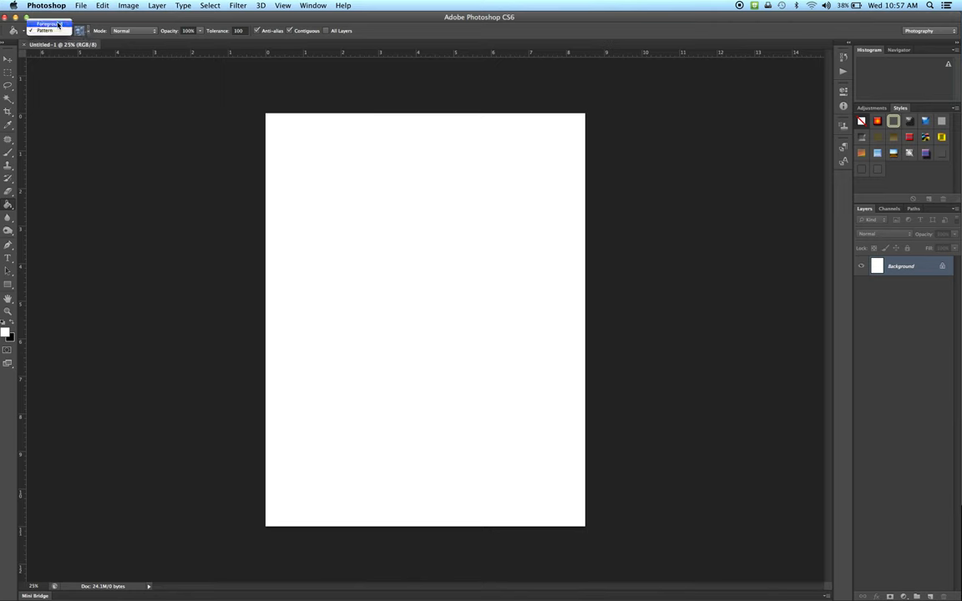
left_click(58, 24)
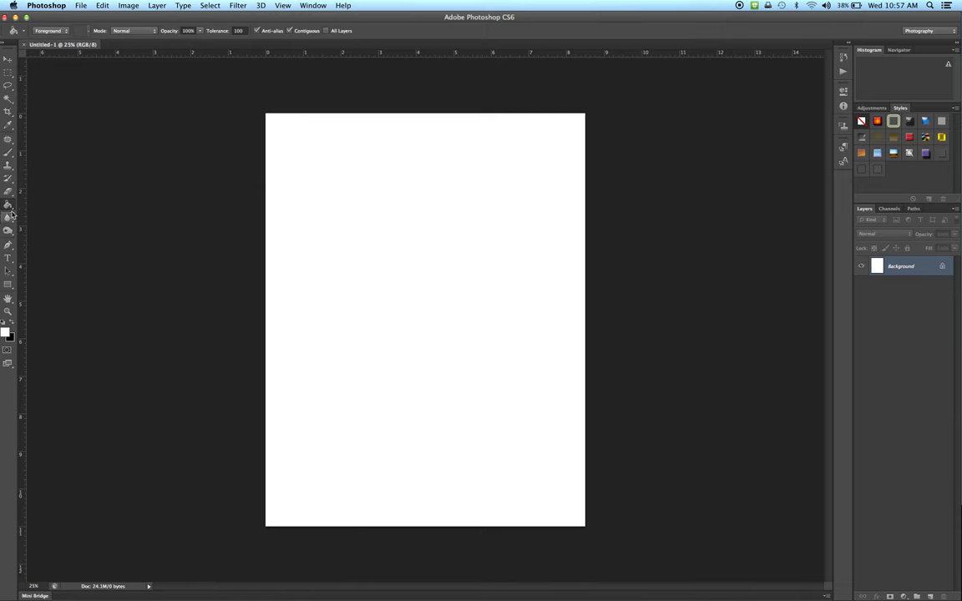
- Set the foreground color to red, f01515
left_click(5, 332)
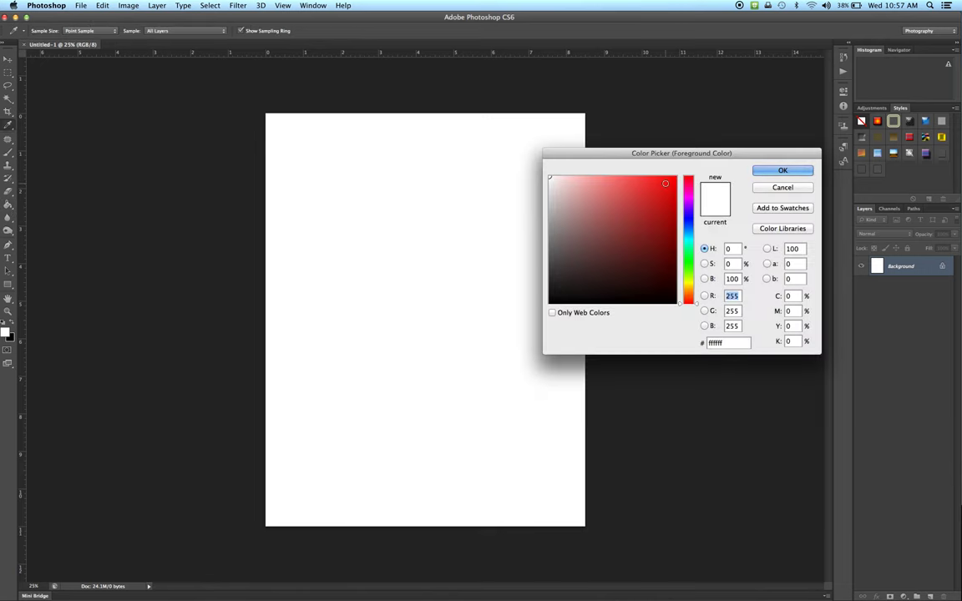
left_click(664, 182)
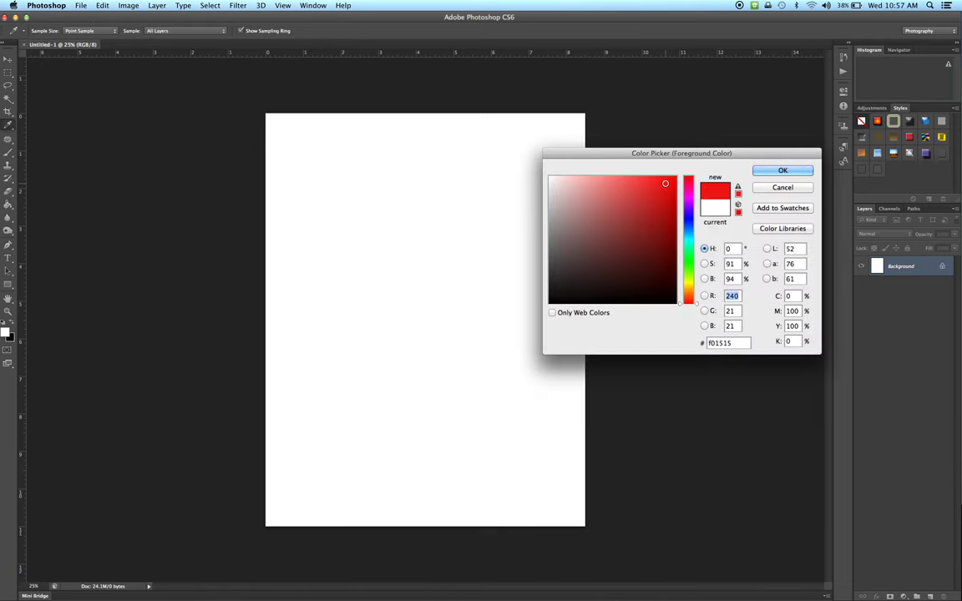
left_click(786, 172)
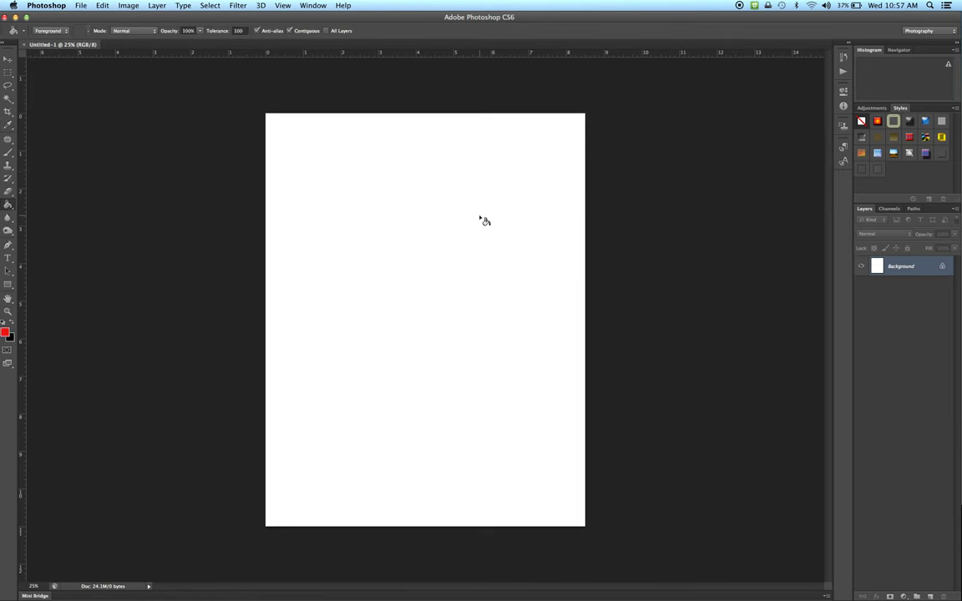
- Fill the blank page with the red foreground color and undo the fill
left_click(434, 233)
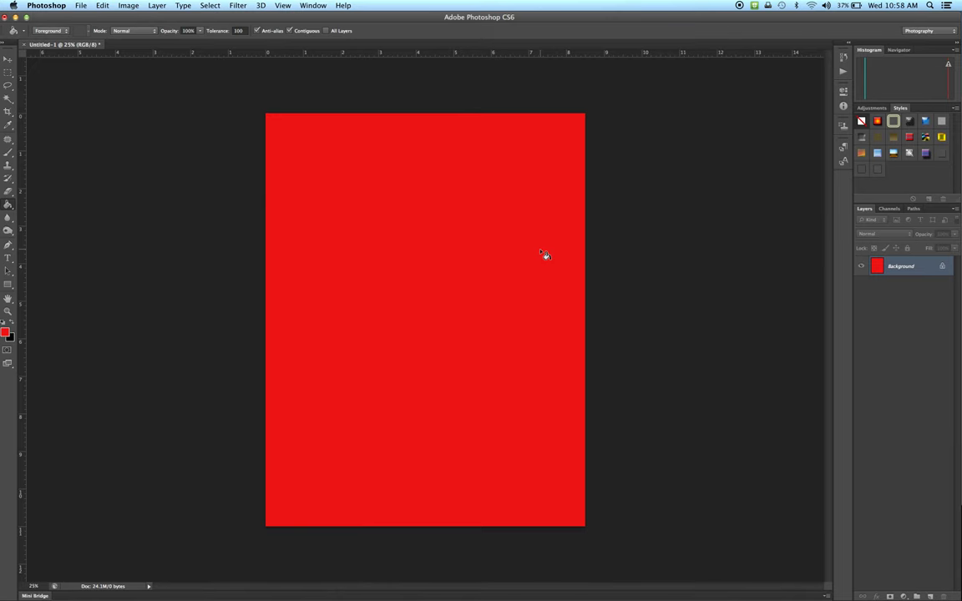
key("super+z")
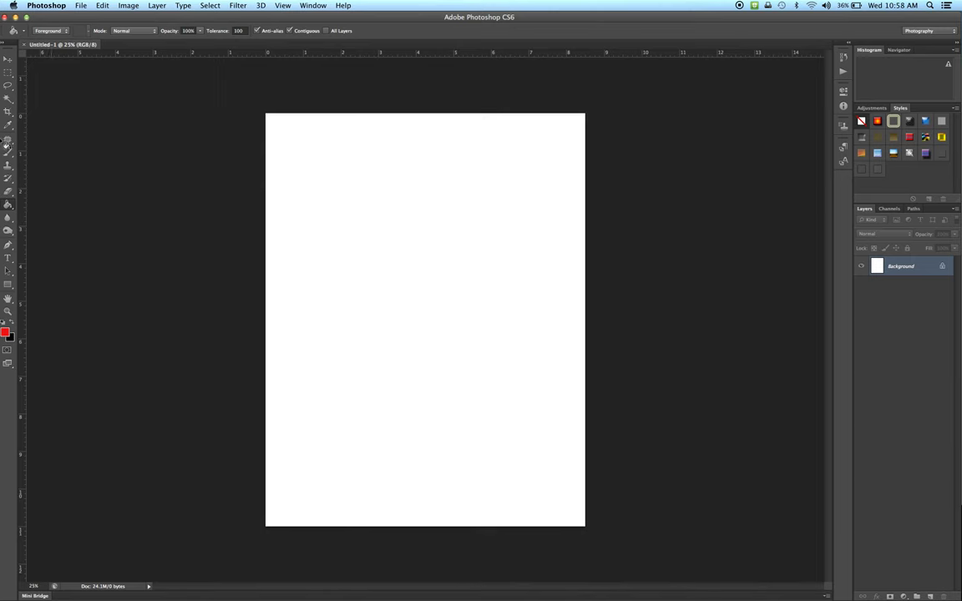
- Switch to the Brush tool and reduce its size to 60 px
left_click(7, 152)
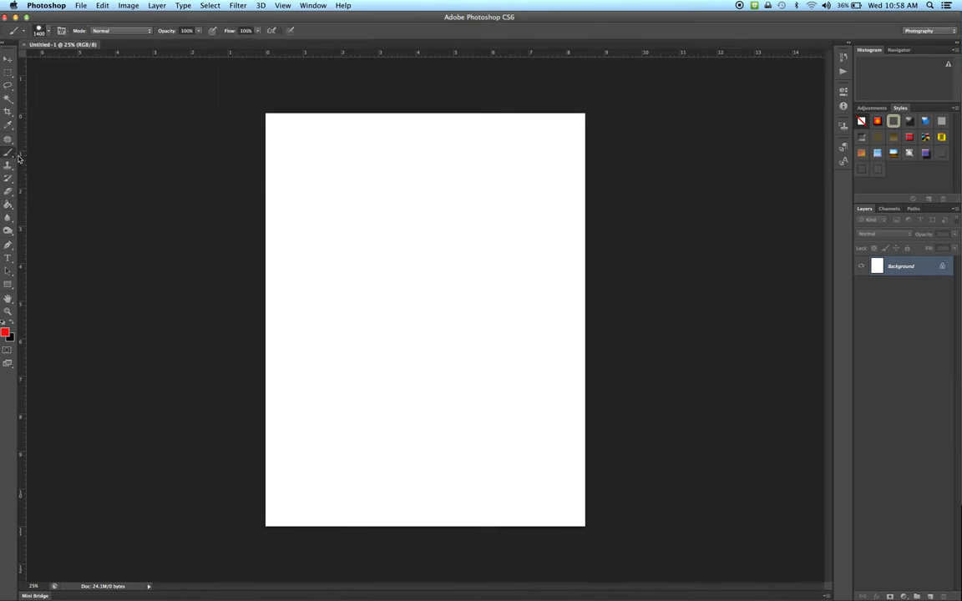
key("bracketleft")
key("bracketleft")
key("bracketleft")
key("bracketleft")
key("bracketleft")
key("bracketleft")
key("bracketleft")
key("bracketleft")
key("bracketleft")
key("bracketleft")
key("bracketleft")
key("bracketleft")
key("bracketleft")
key("bracketleft")
key("bracketleft")
key("bracketleft")
key("bracketleft")
key("bracketleft")
- Paint four red box outlines, two near the page's upper edge and two around mid-page, leaving a gap in the lower-left box's left side
mouse_move(288, 162)
left_mouse_down()
mouse_move(360, 164)
mouse_move(353, 234)
mouse_move(286, 214)
mouse_move(284, 163)
left_mouse_up()
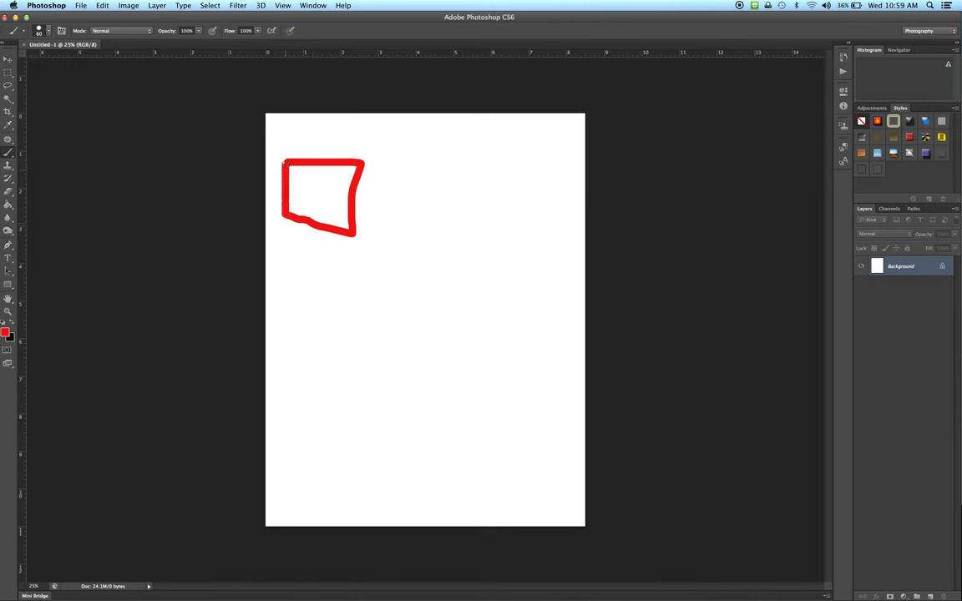
mouse_move(398, 164)
left_mouse_down()
mouse_move(408, 227)
mouse_move(469, 230)
mouse_move(474, 185)
mouse_move(461, 167)
mouse_move(404, 166)
left_mouse_up()
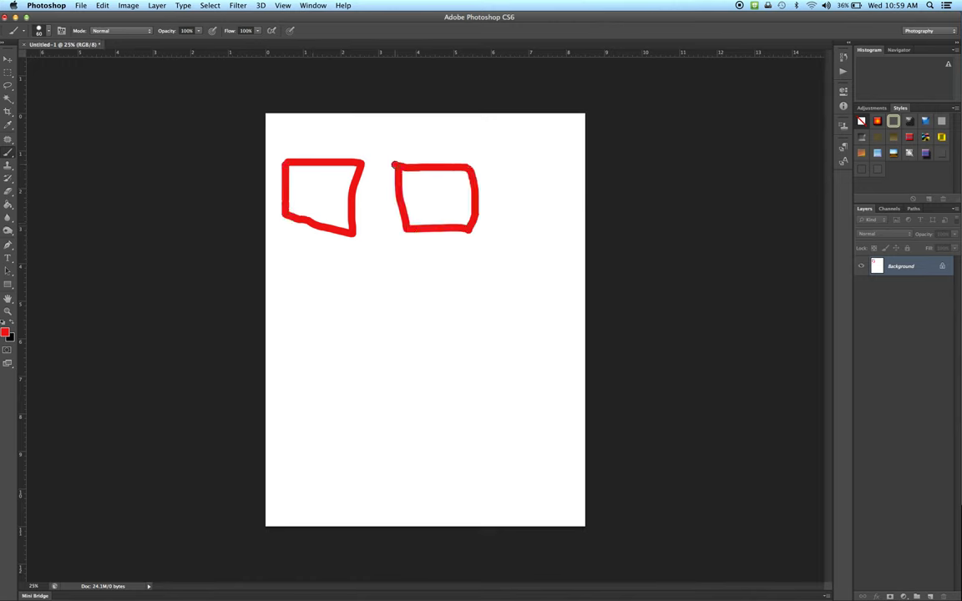
mouse_move(508, 279)
left_mouse_down()
mouse_move(518, 354)
mouse_move(550, 352)
mouse_move(565, 325)
mouse_move(539, 279)
mouse_move(507, 277)
left_mouse_up()
mouse_move(408, 300)
left_mouse_down()
mouse_move(435, 295)
mouse_move(470, 308)
mouse_move(466, 351)
mouse_move(435, 378)
mouse_move(424, 376)
mouse_move(407, 318)
left_mouse_up()
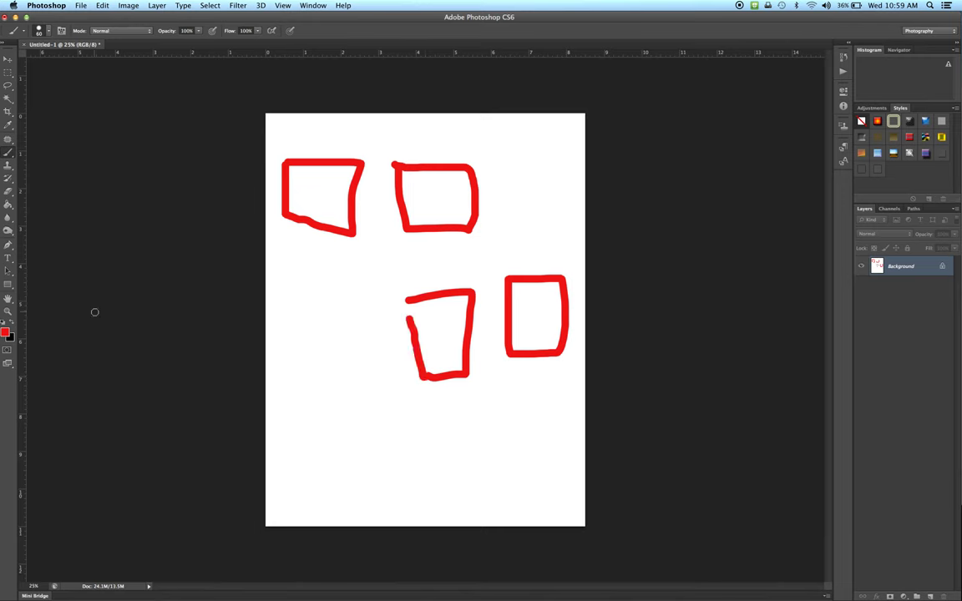
- Return to the Paint Bucket Tool and set the foreground color to blue, 4a3bda
left_click(9, 204)
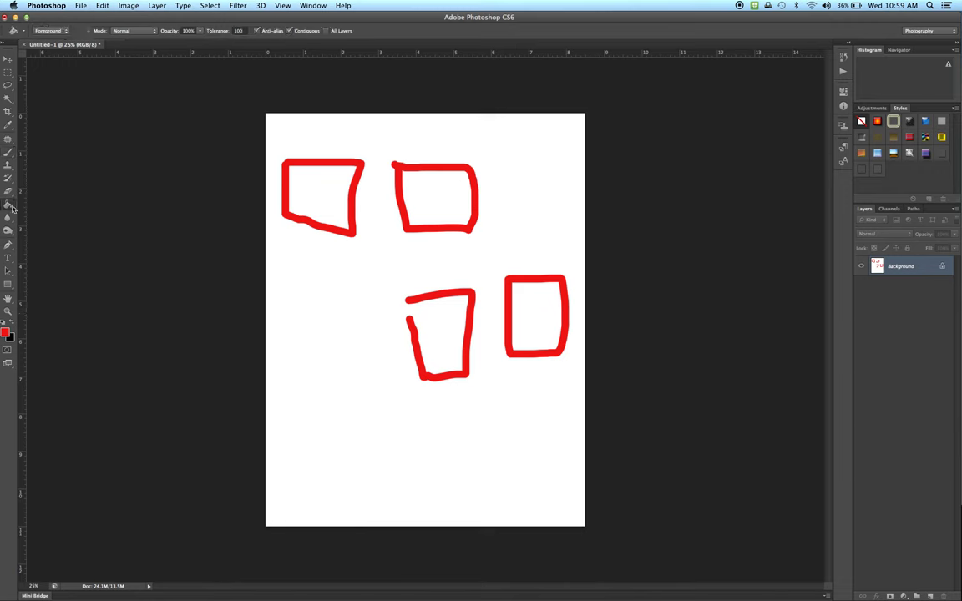
left_click(6, 334)
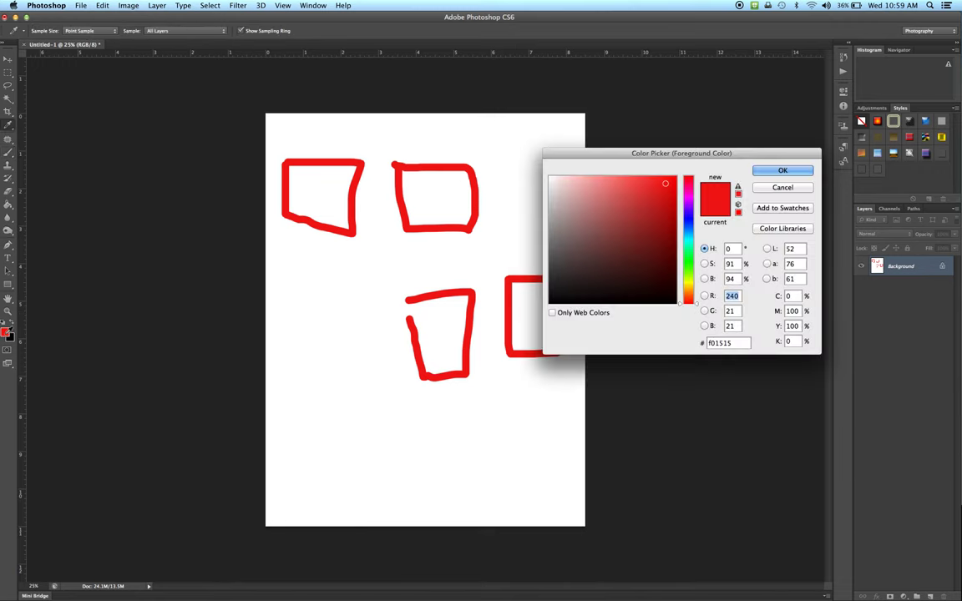
left_click(690, 220)
left_click(642, 195)
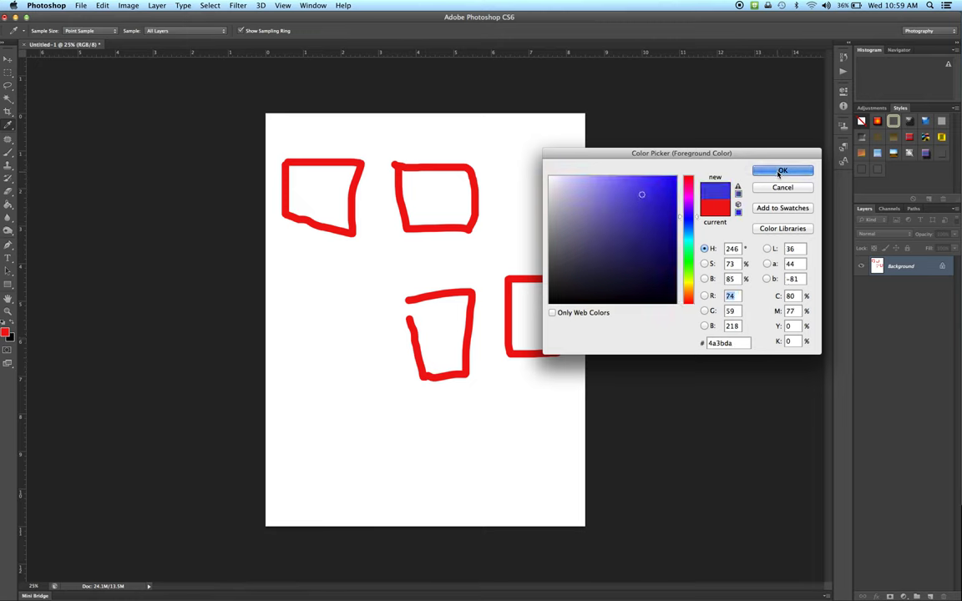
left_click(781, 172)
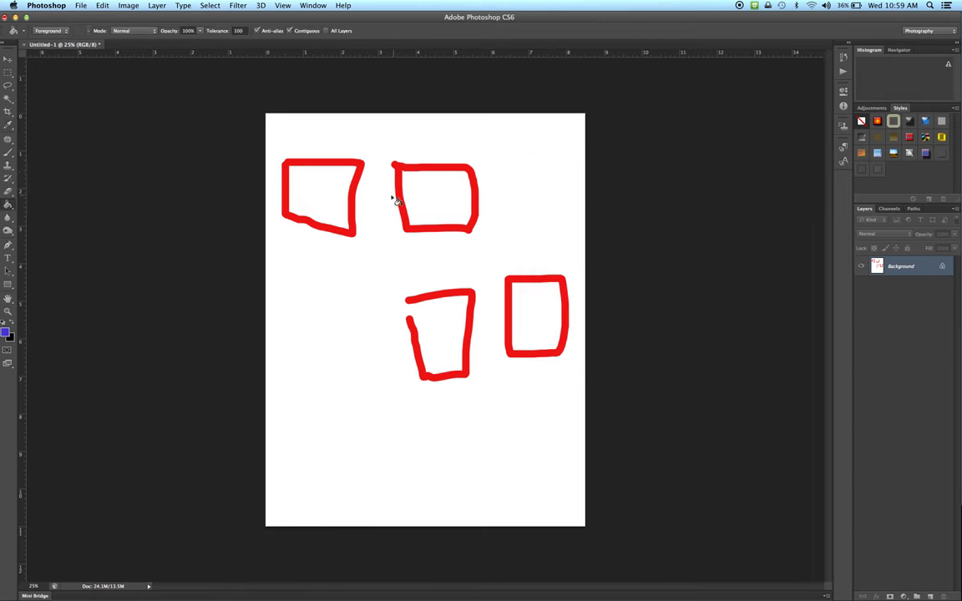
- Fill the upper-left box with blue at 32% Paint Bucket opacity
left_click(200, 34)
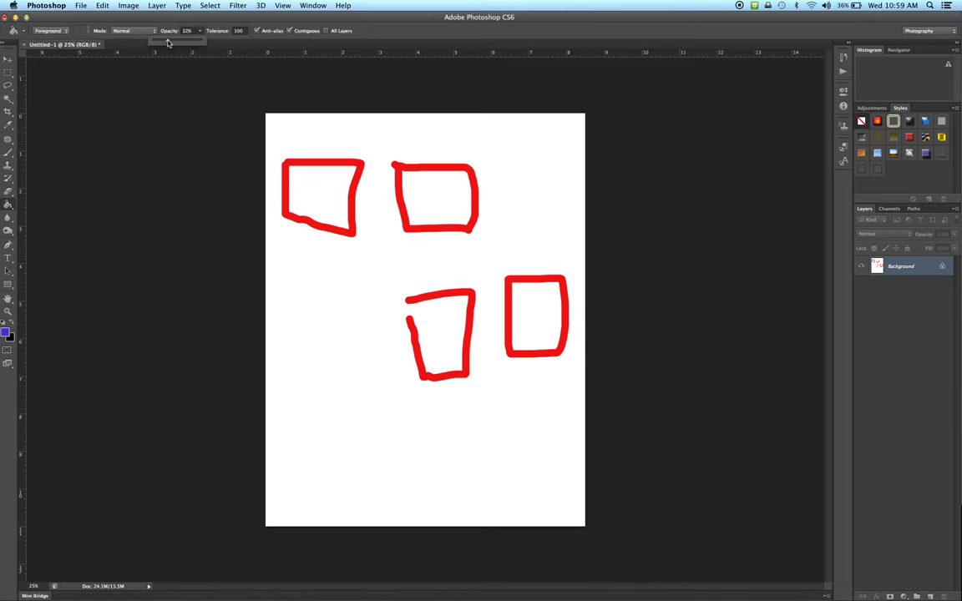
left_click(208, 23)
left_click(324, 185)
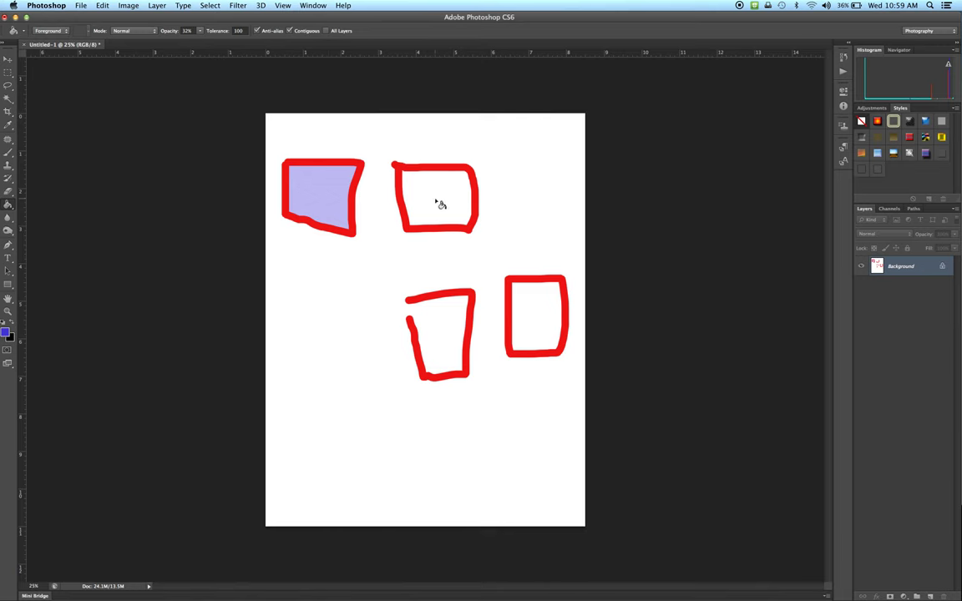
- Set the Paint Bucket opacity to 61% and fill the upper-right box with blue
left_click(200, 31)
left_click(201, 21)
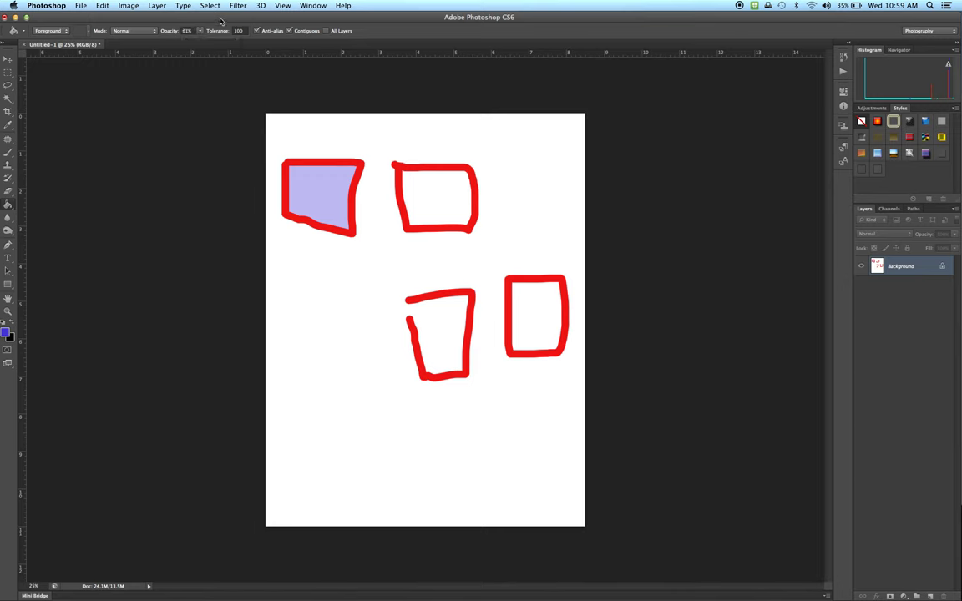
left_click(431, 197)
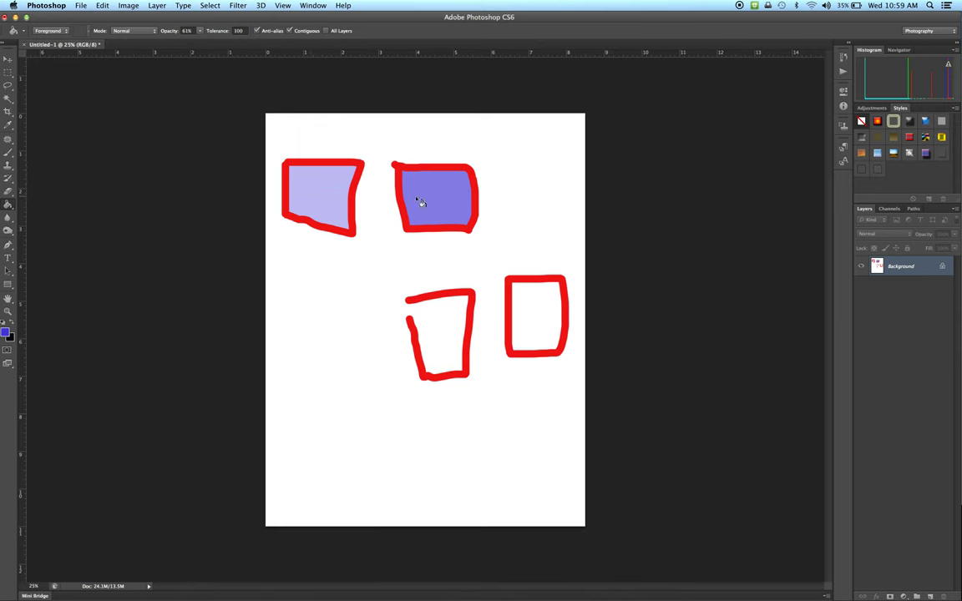
- Set the Paint Bucket opacity to 100% and fill with blue inside the closed lower-right box and the gapped box beside it
left_click(198, 31)
left_click_drag(203, 41, 224, 41)
left_click(539, 310)
left_click(538, 311)
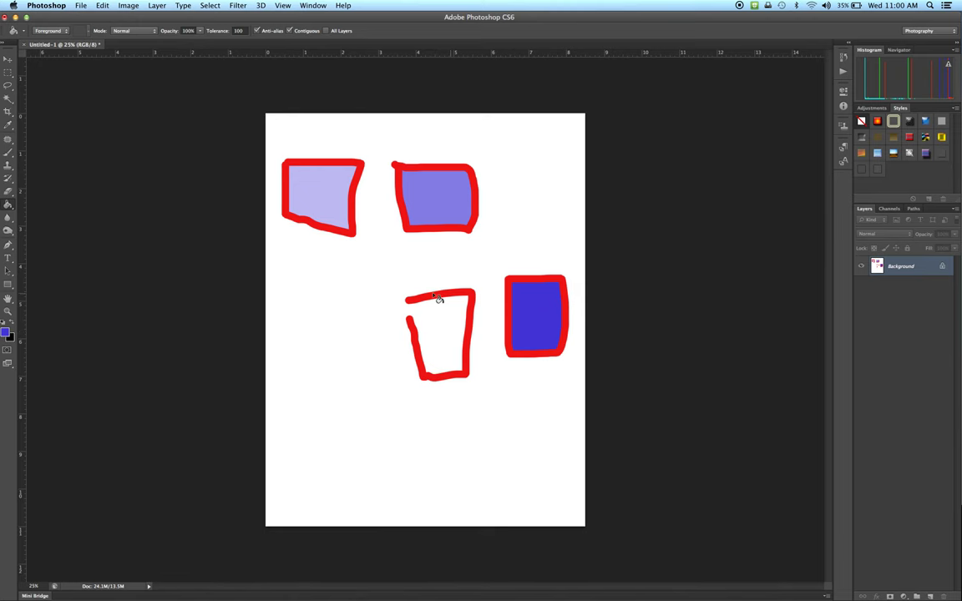
left_click(445, 335)
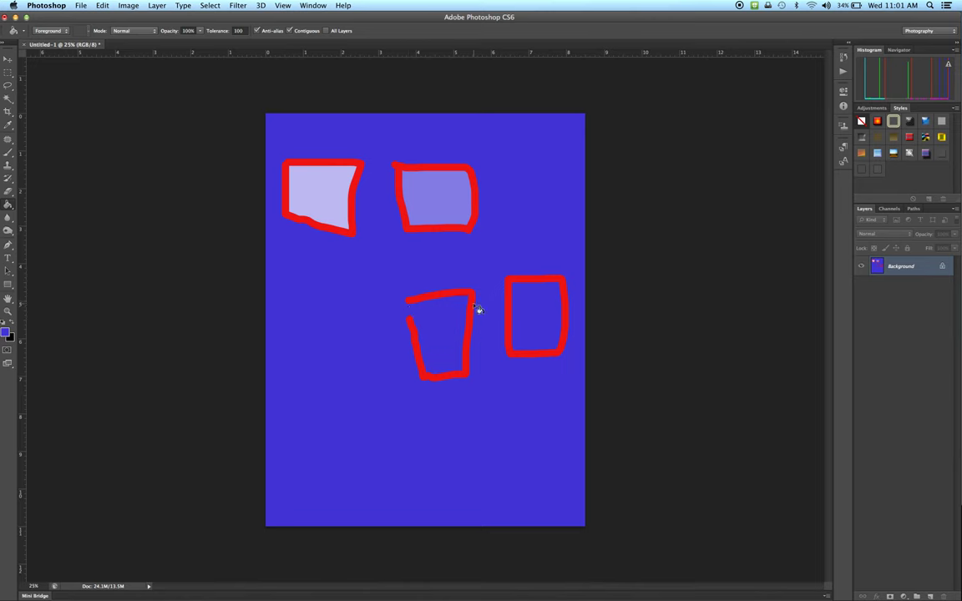
- Convert the Background to a regular layer, add an empty layer above it, and delete the painted layer
double_click(910, 268)
key("Return")
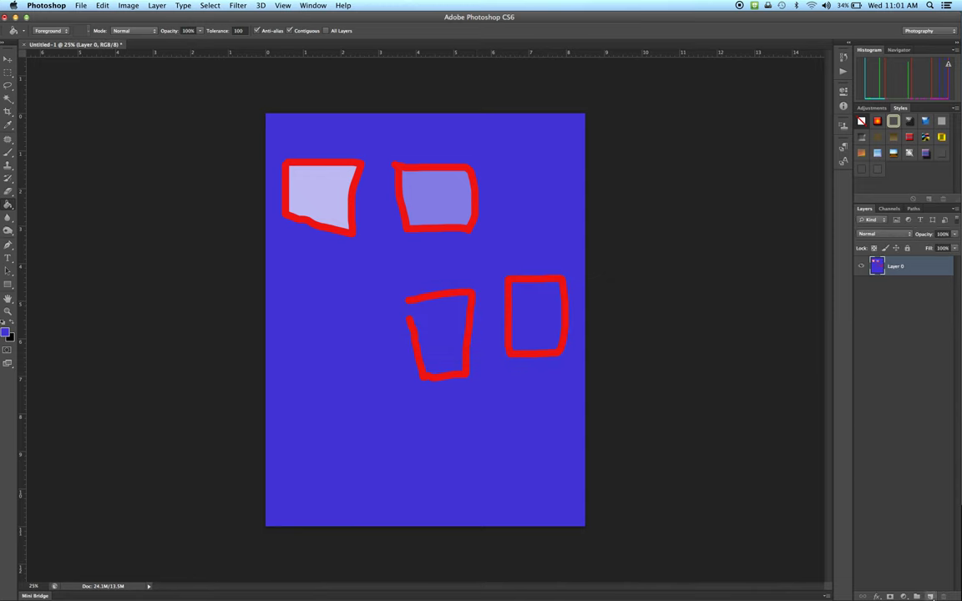
key("super+alt+shift+n")
left_click(896, 286)
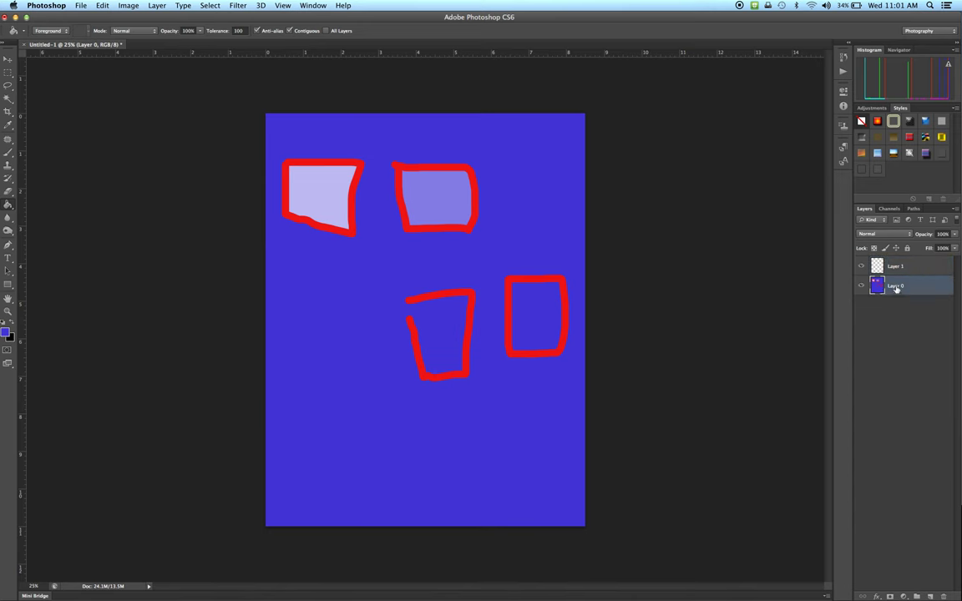
left_click_drag(897, 290, 943, 595)
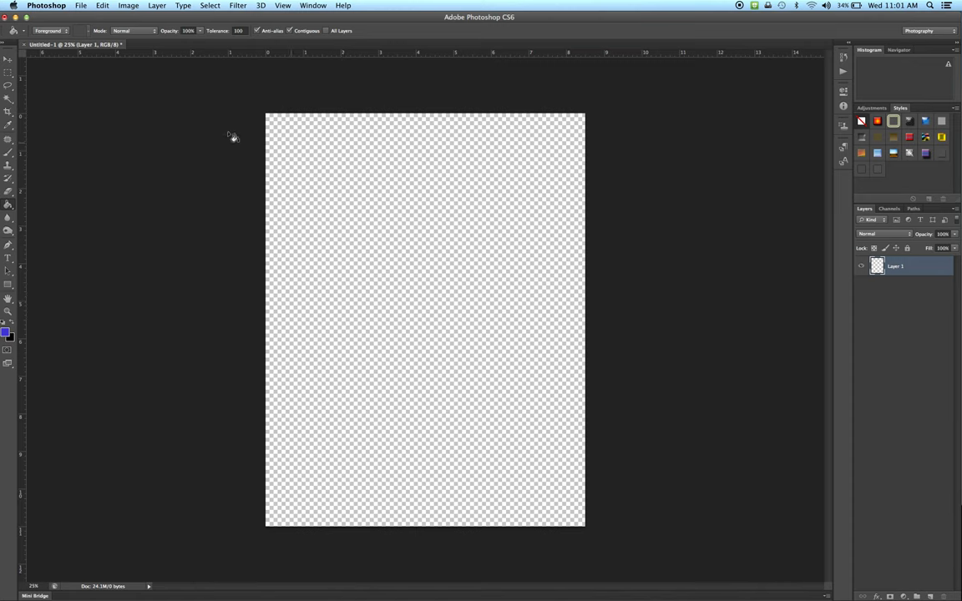
- Set the foreground color to white, ffffff, and fill the empty layer with it
key("d")
key("x")
left_click(5, 332)
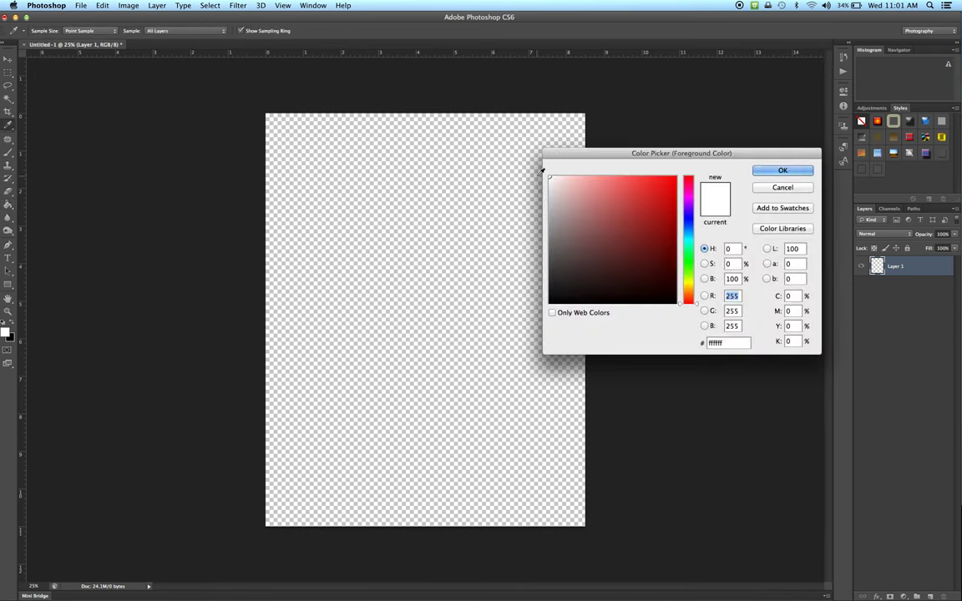
left_click(795, 170)
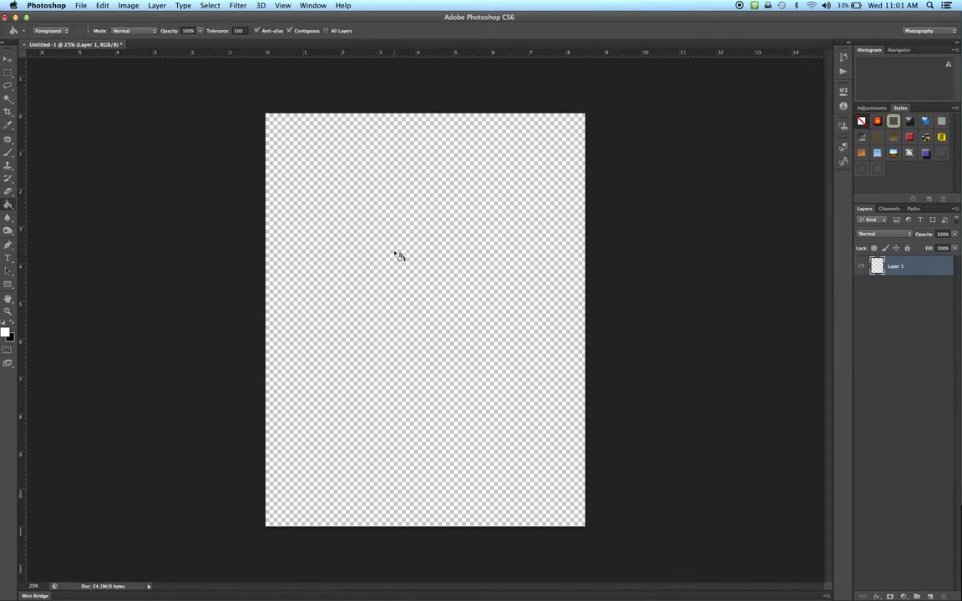
left_click(434, 245)
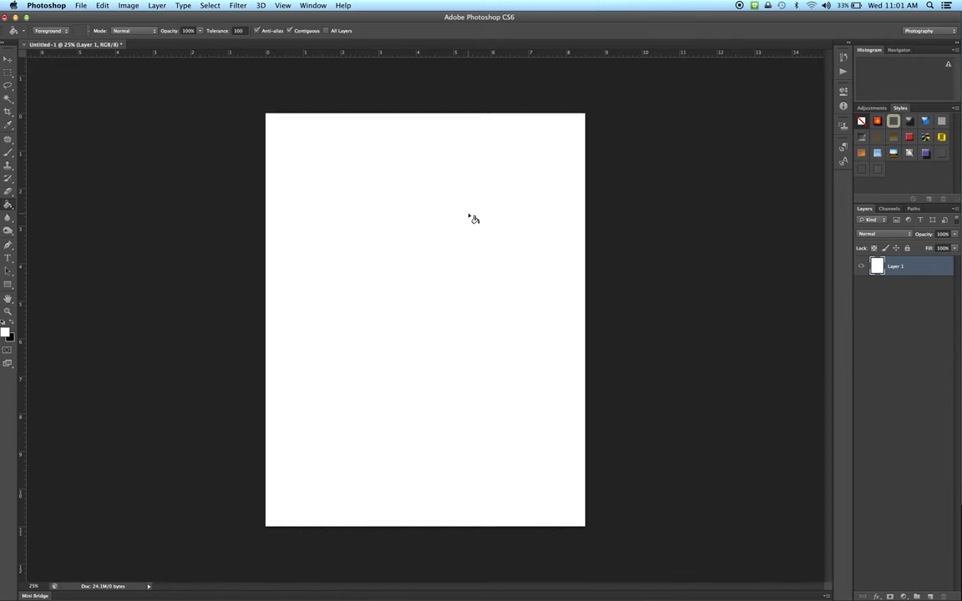
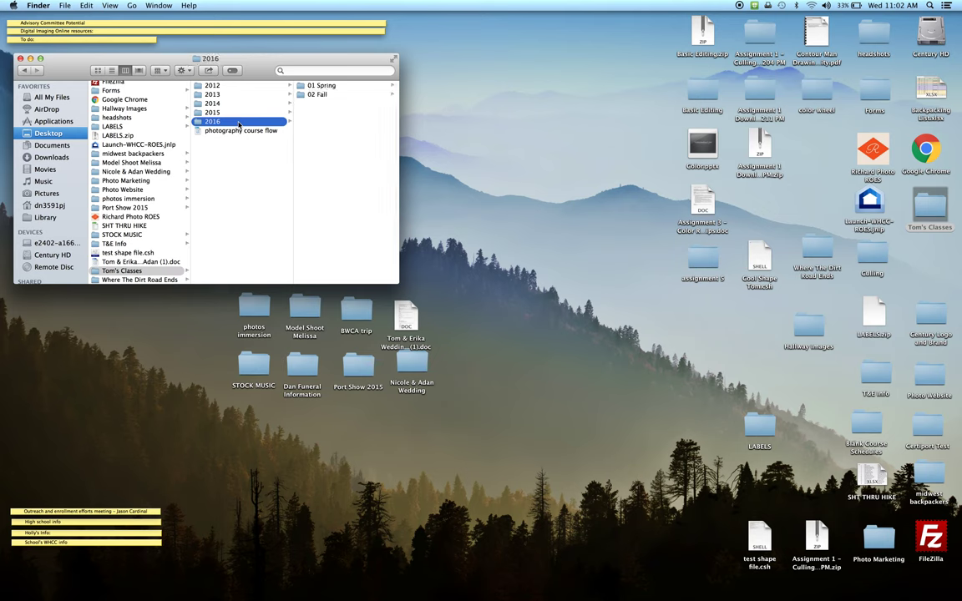
- In Finder, browse from the 2016 folder through 02 Fall and digital Imaging to the assignment 5 folder
key("Right")
key("Down")
key("Down")
key("Down")
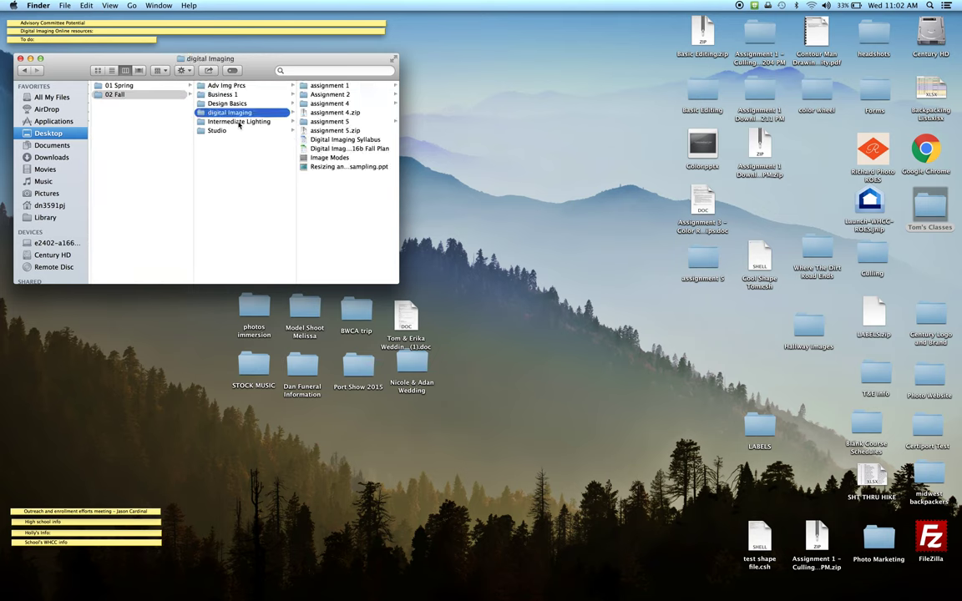
key("Right")
key("Down")
key("Down")
key("Down")
key("Down")
key("Right")
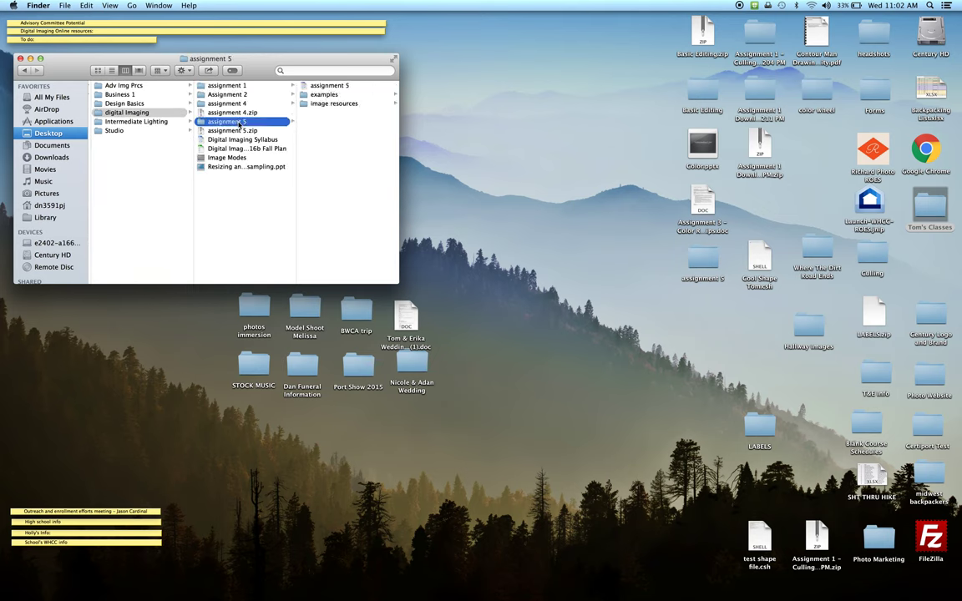
- Open image fade.jpg from the image resources folder in Photoshop
key("Down")
key("Down")
key("Right")
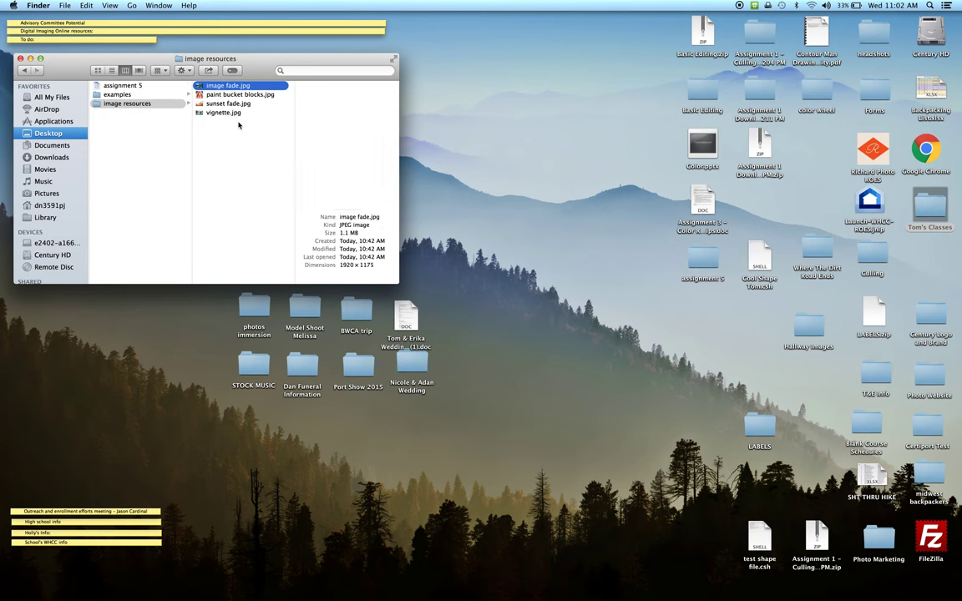
left_click_drag(216, 88, 584, 576)
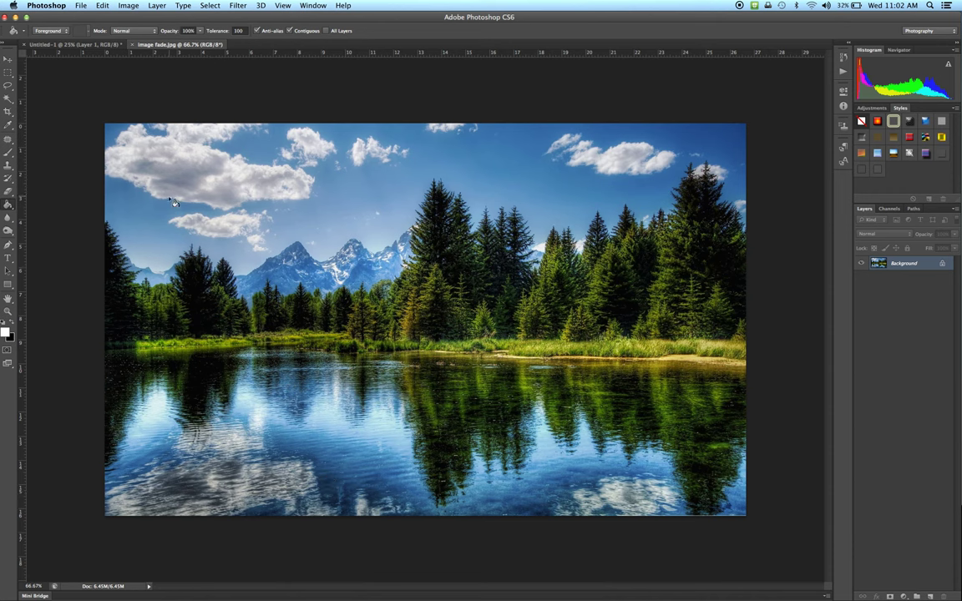
- Set the foreground color to a strong dark red and fill the photo's blue sky with it at tolerance 100
type("0")
left_click(5, 332)
left_click(668, 184)
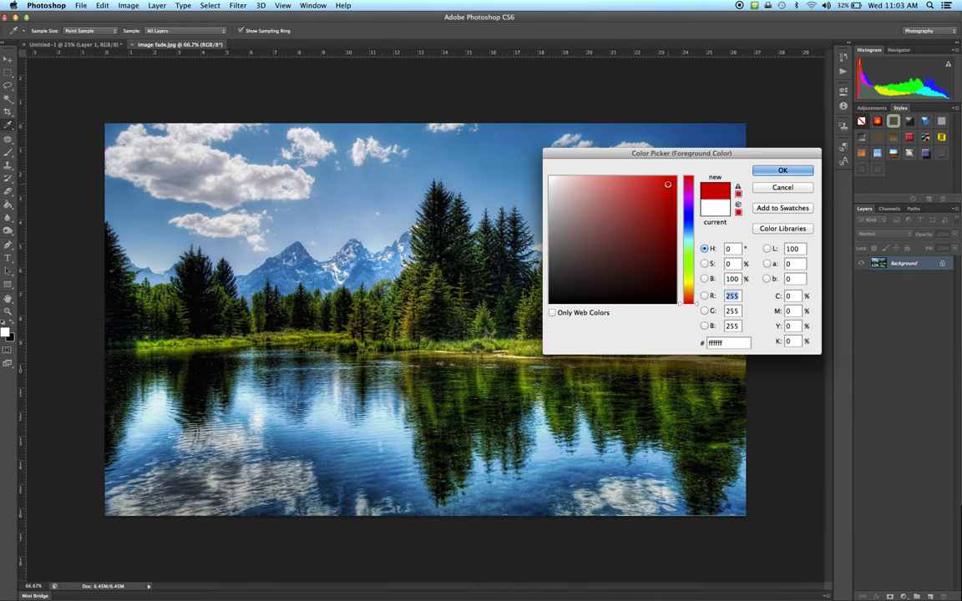
left_click(789, 171)
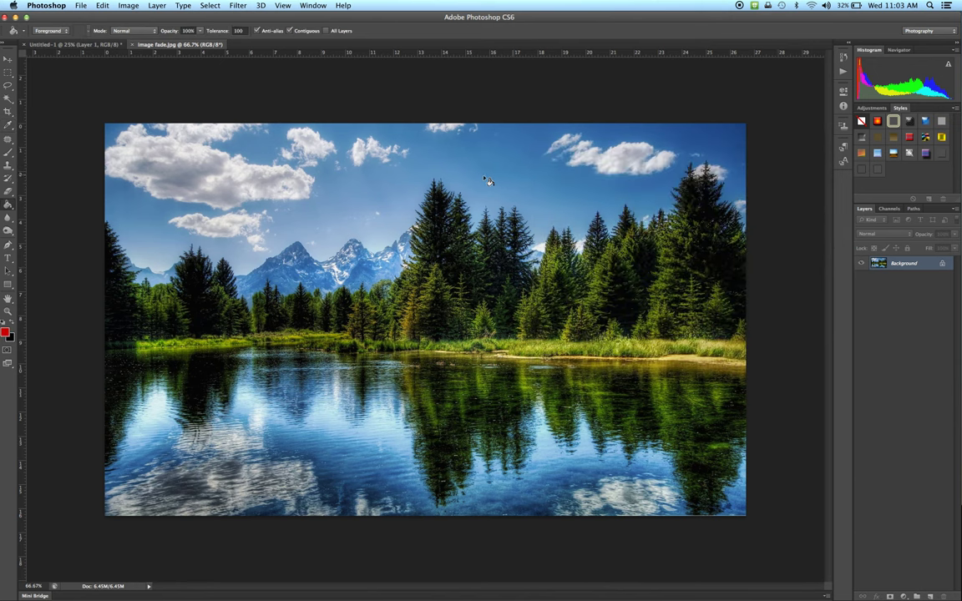
left_click(409, 182)
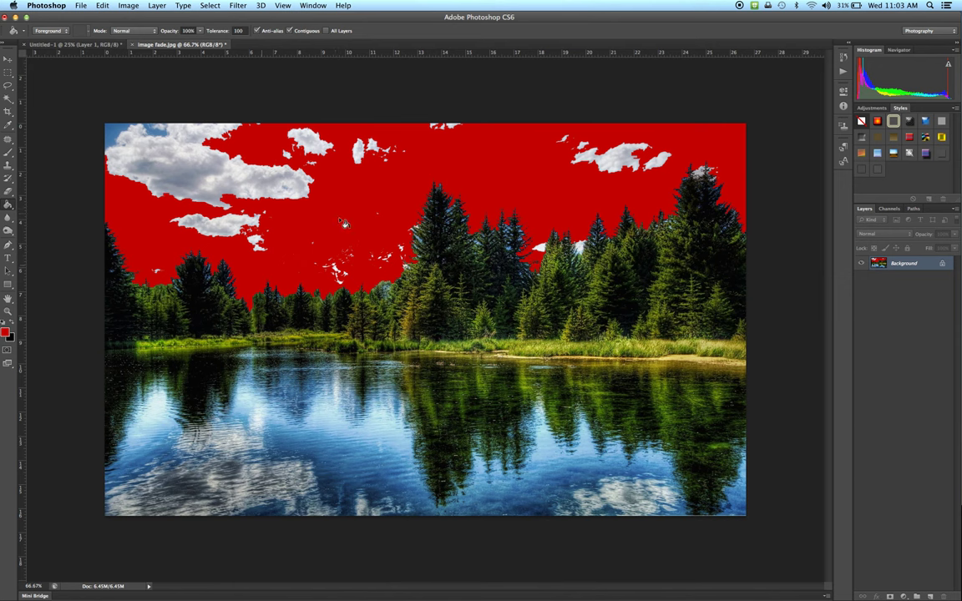
- Undo the red sky fill and set the Paint Bucket tolerance to 20
key("super+z")
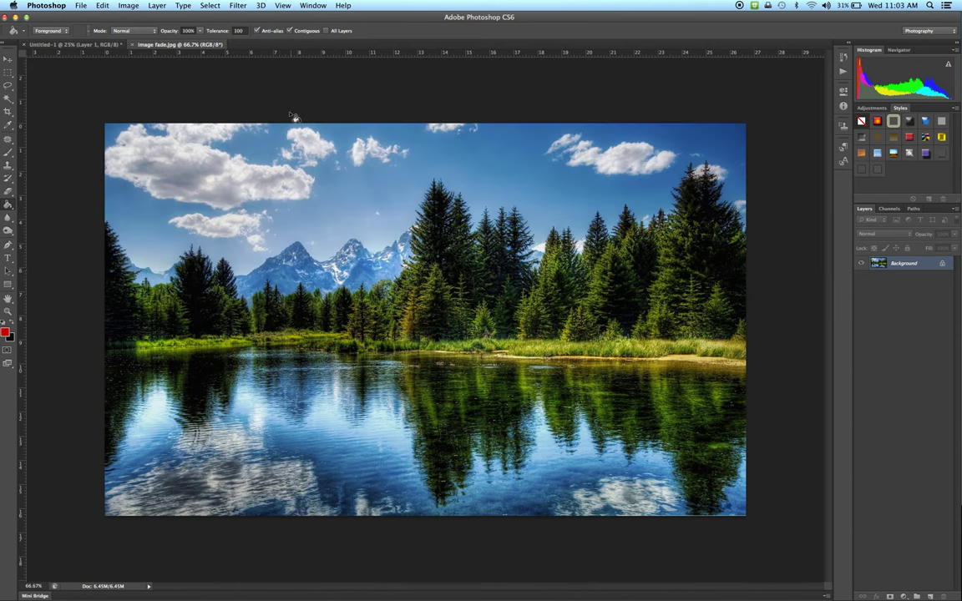
left_click(239, 30)
type("20")
key("Return")
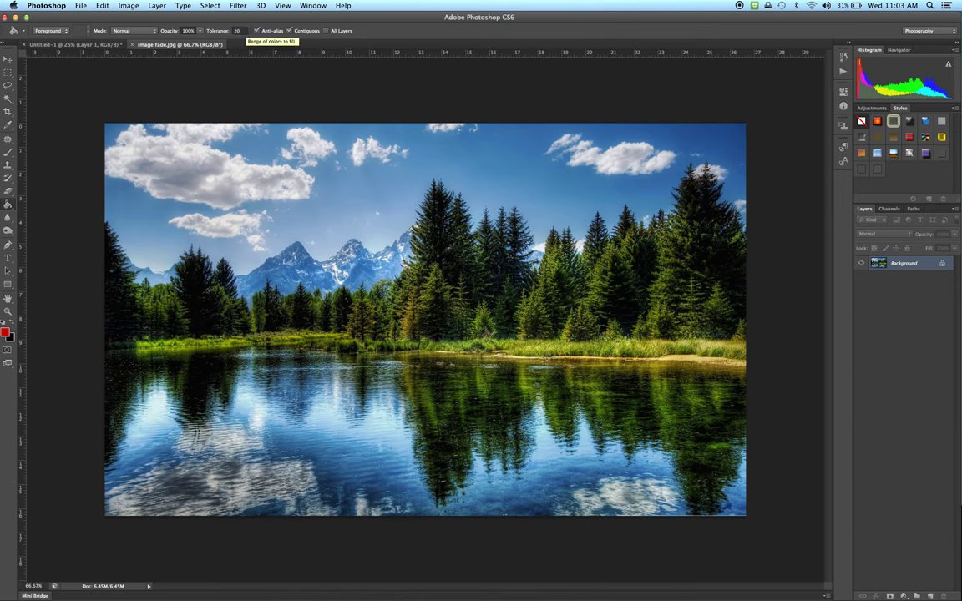
- Fill several neighbouring areas of the sky with red at tolerance 20, and undo these fills
left_click(398, 195)
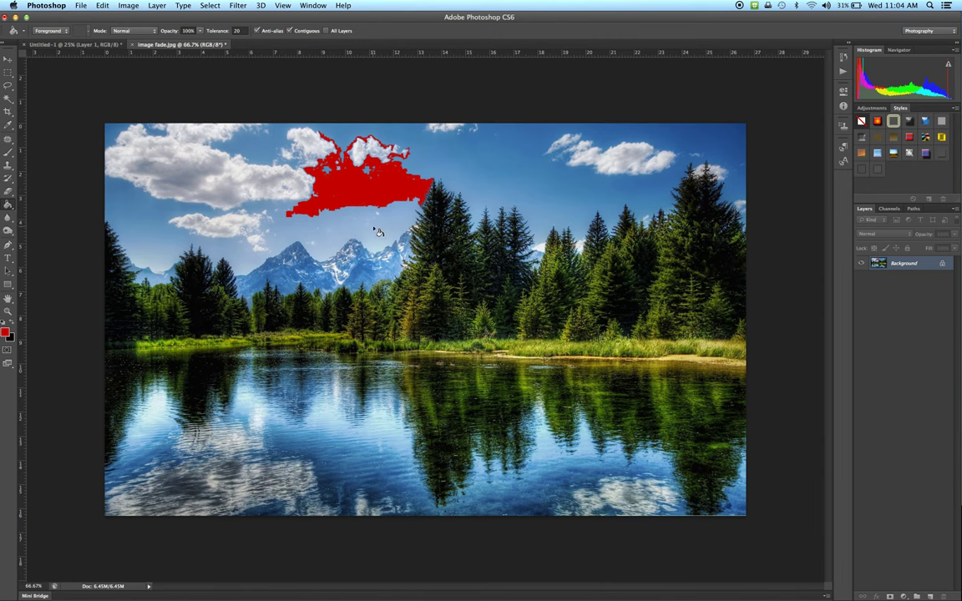
left_click(420, 160)
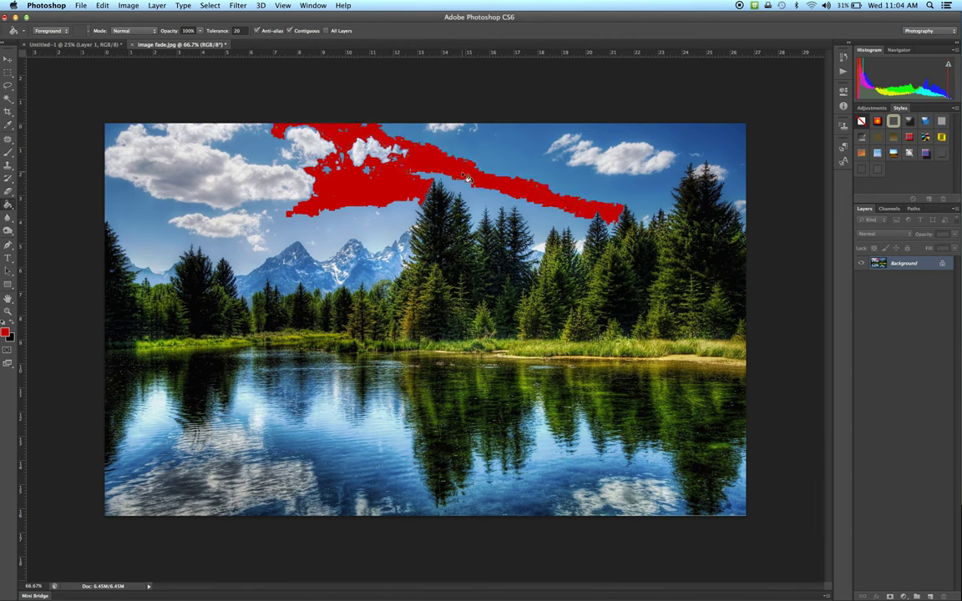
left_click(511, 158)
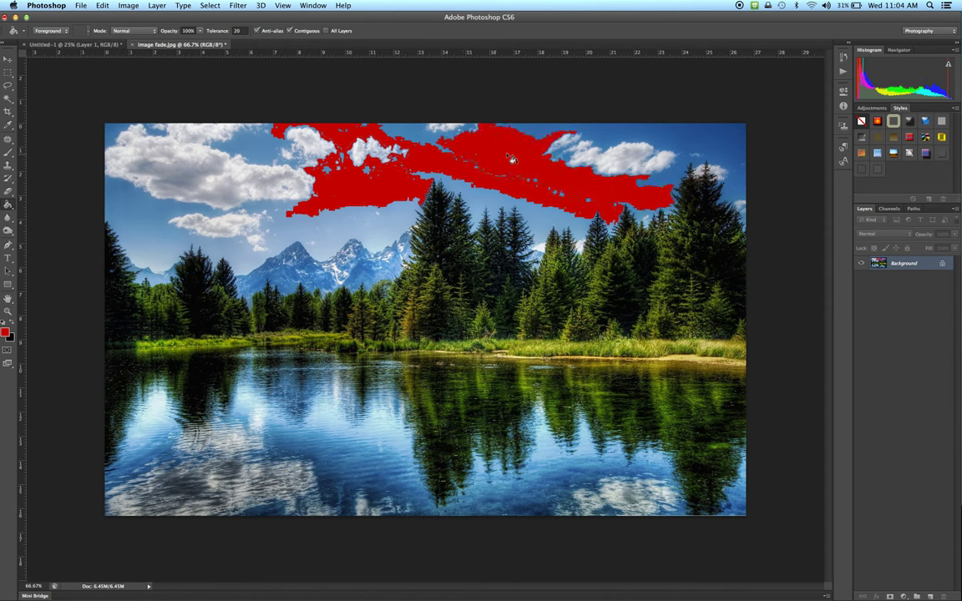
left_click(480, 202)
key("super+alt+z")
key("super+alt+z")
key("super+alt+z")
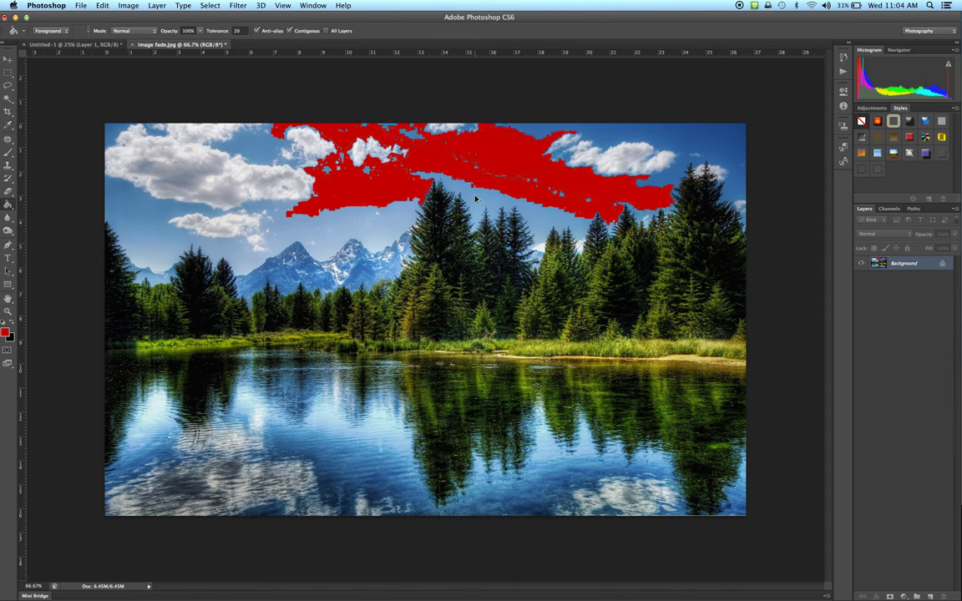
key("super+alt+z")
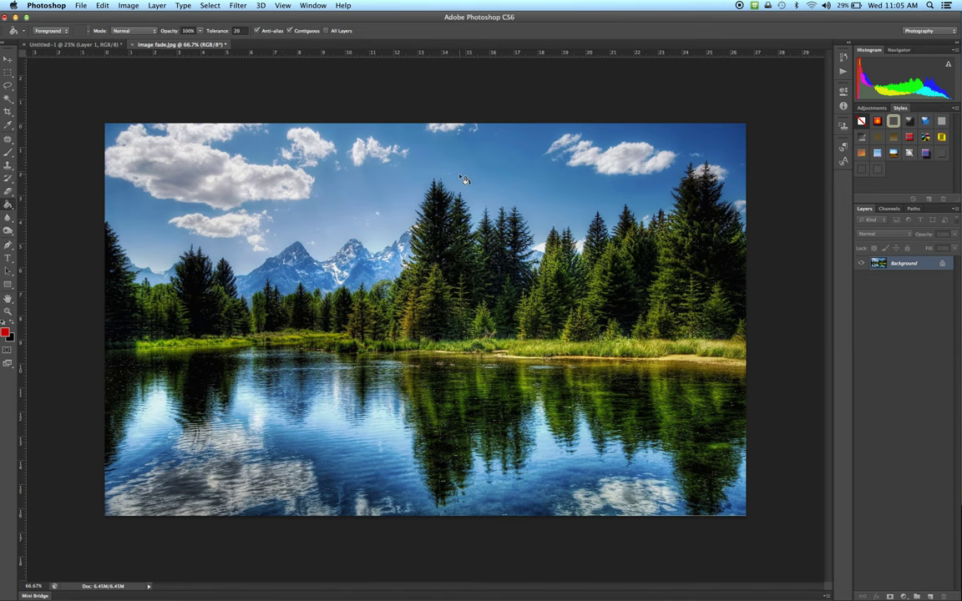
- Change the Paint Bucket fill source to Pattern and fill the white page of Untitled-1 with the blue bubble pattern
left_click(65, 30)
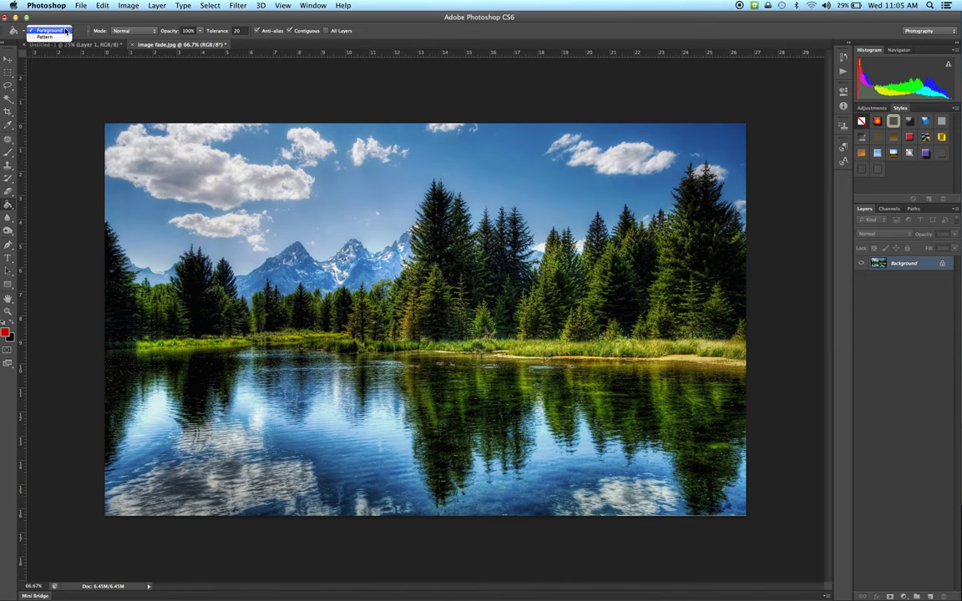
left_click(61, 36)
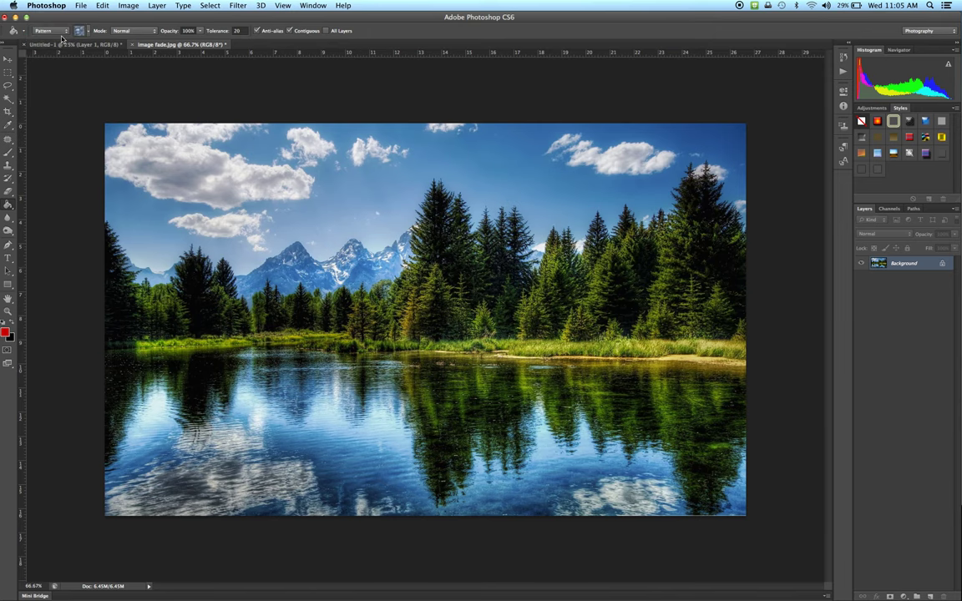
left_click(80, 44)
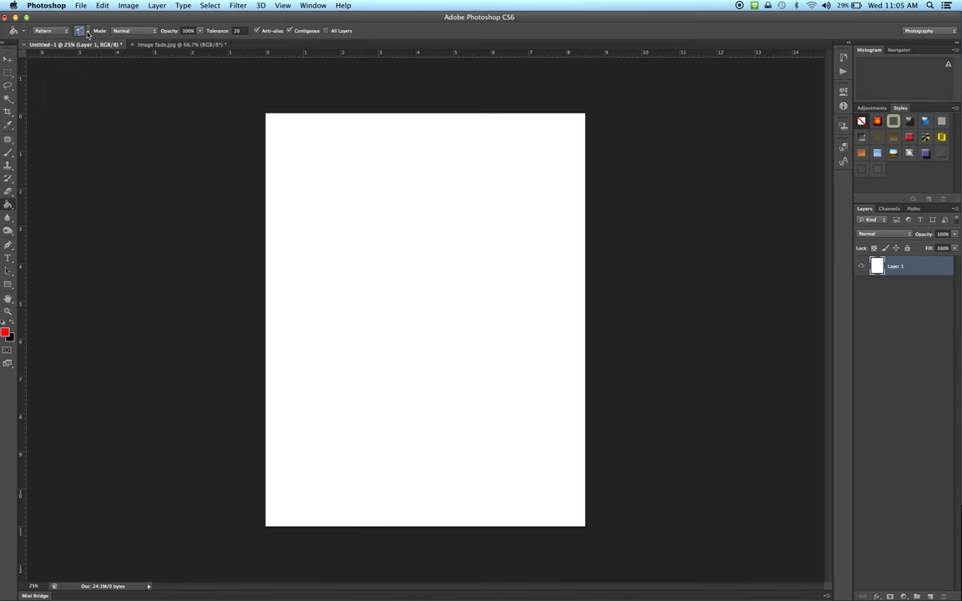
left_click(389, 209)
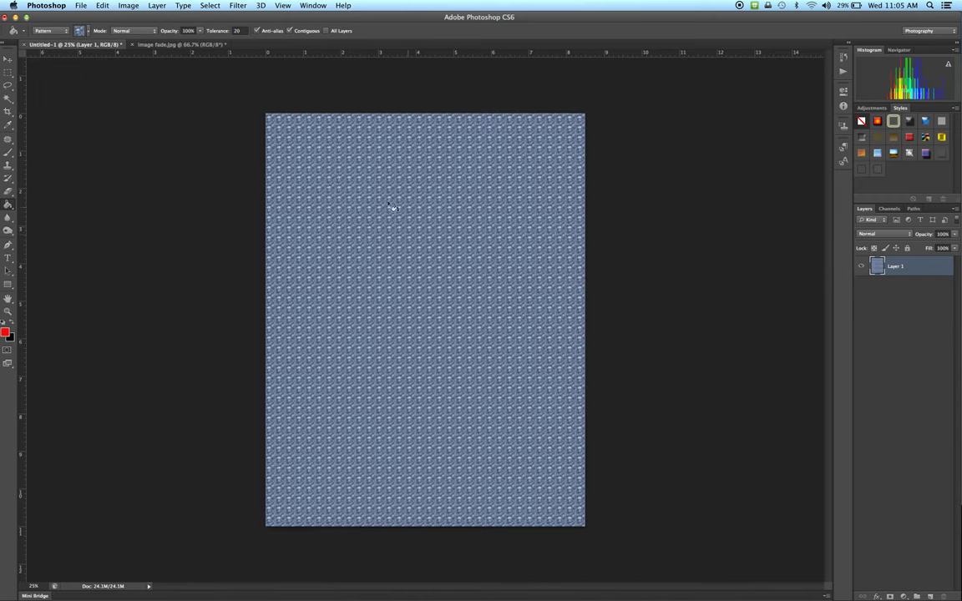
- Undo the blue pattern fill, choose a light gray texture pattern, and fill the page with it
left_click(89, 31)
left_click(89, 18)
key("super+z")
left_click(87, 31)
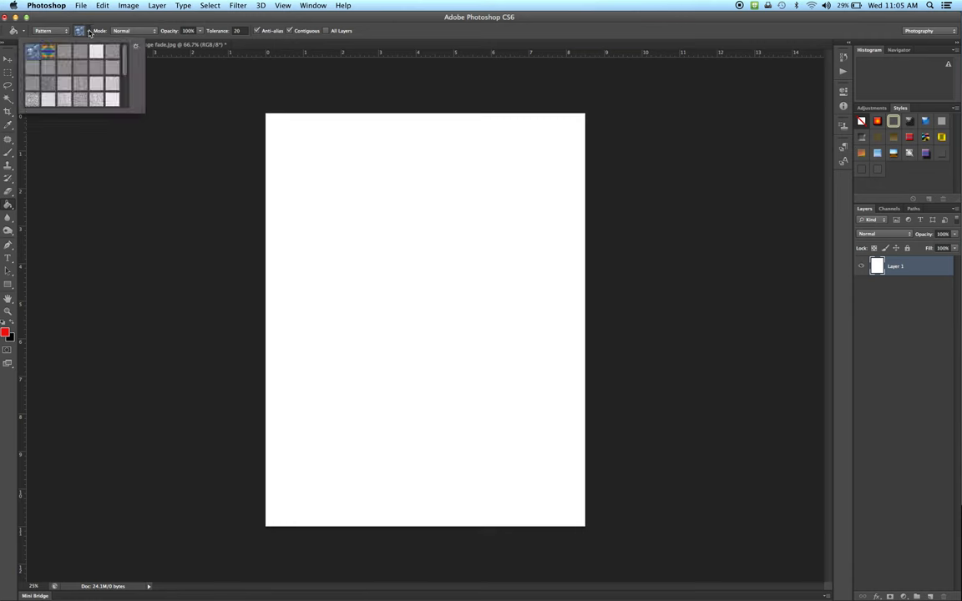
left_click(103, 79)
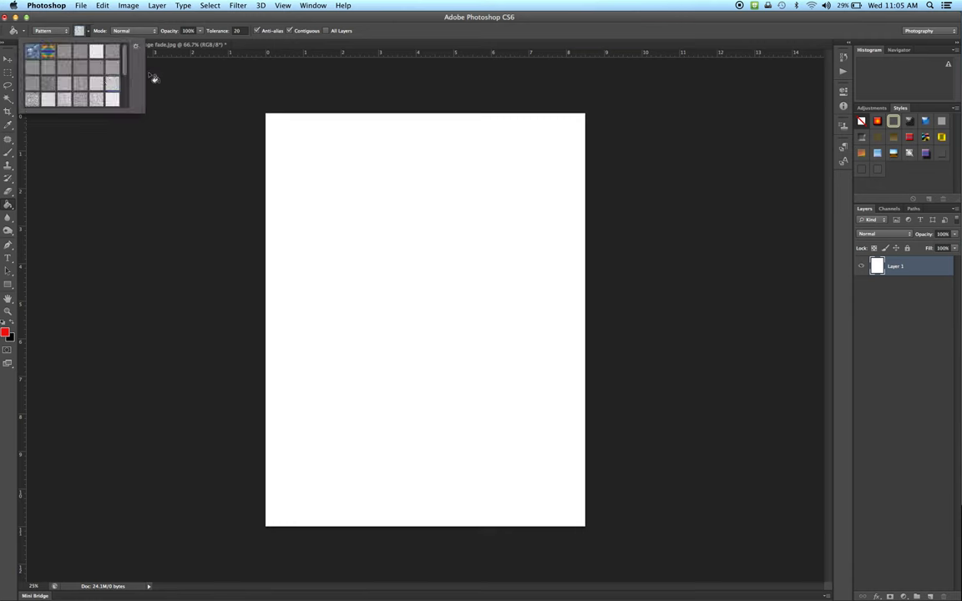
left_click(197, 22)
left_click(408, 284)
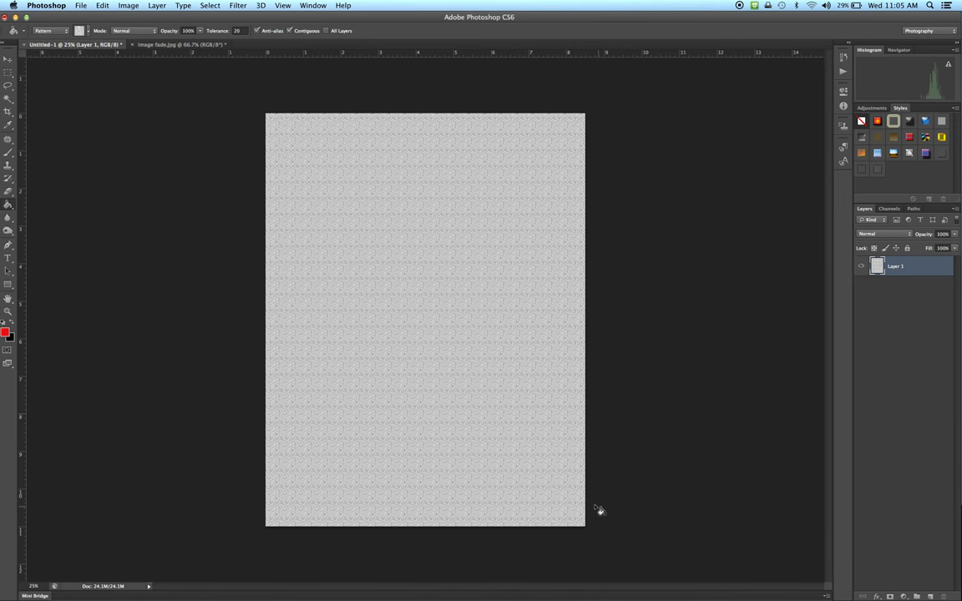
- Fill an area of the sky in image fade.jpg with the light gray texture pattern, and undo the fill
left_click(179, 44)
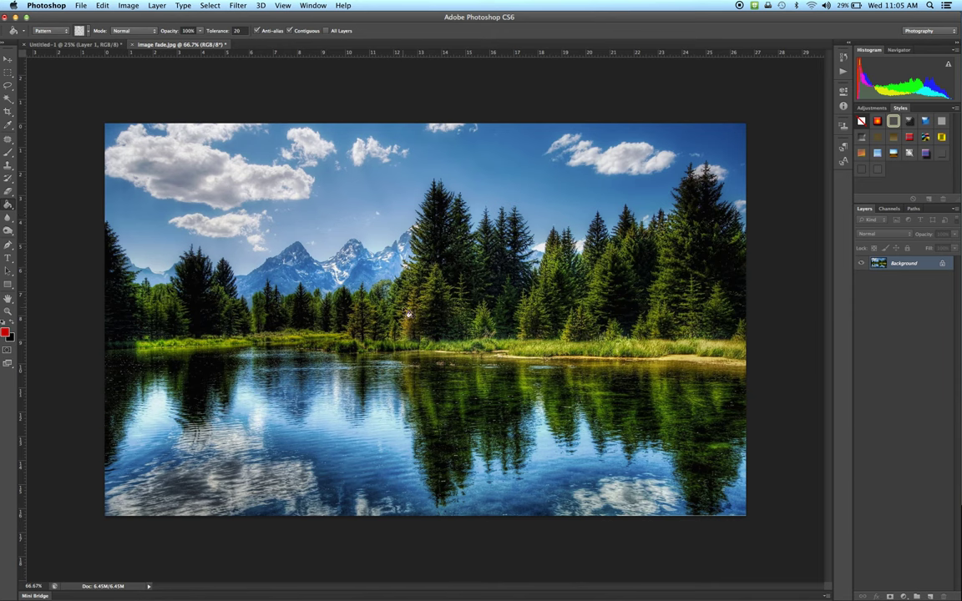
left_click(389, 197)
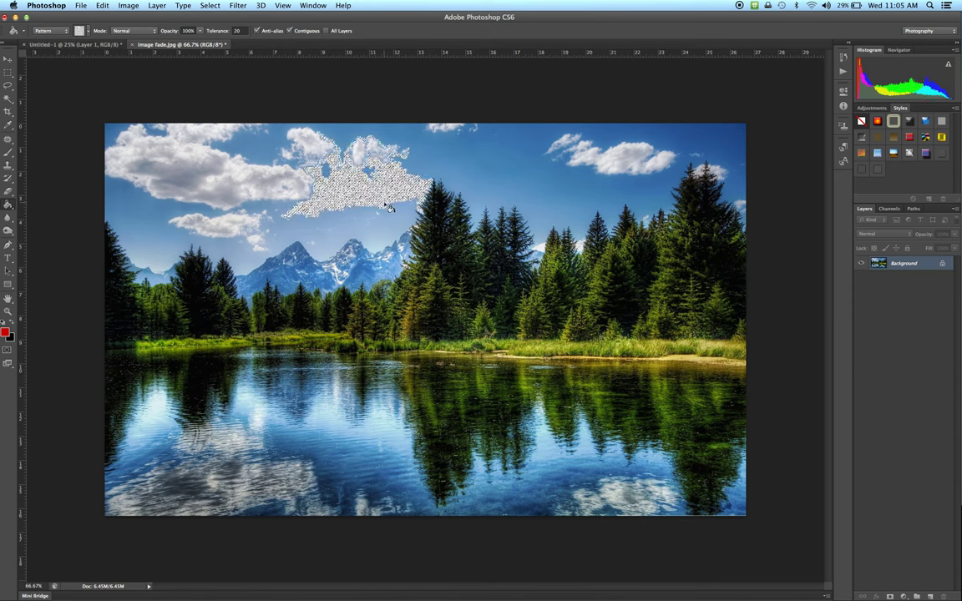
key("super+z")
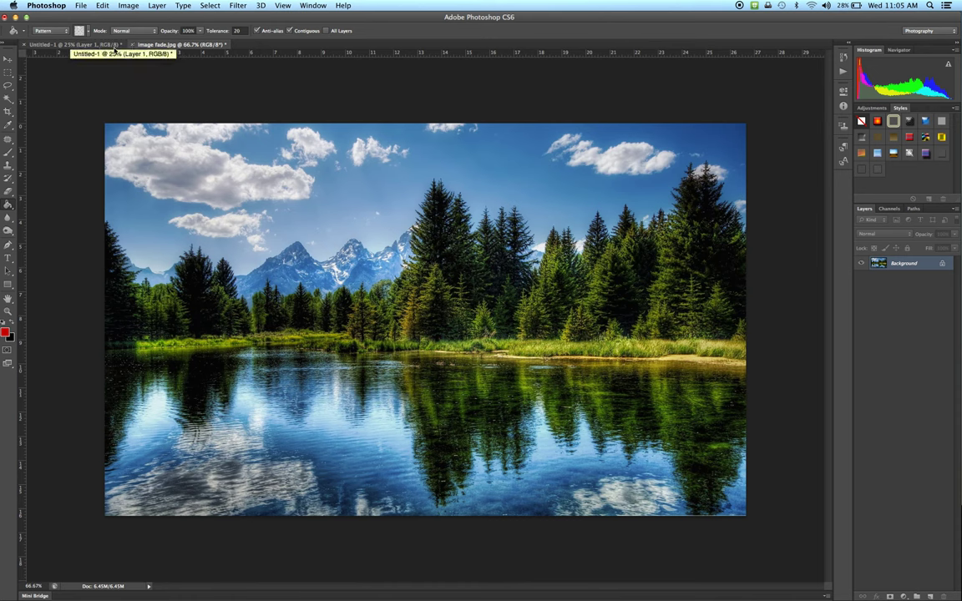
- Activate the Gradient Tool and undo the light gray pattern fill on the Untitled-1 page
left_click(132, 45)
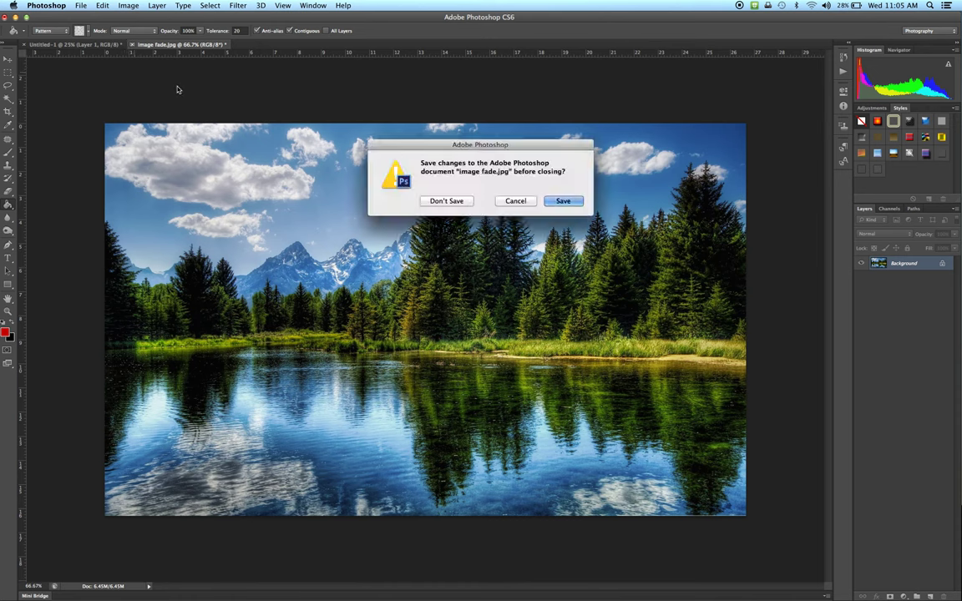
left_click(445, 201)
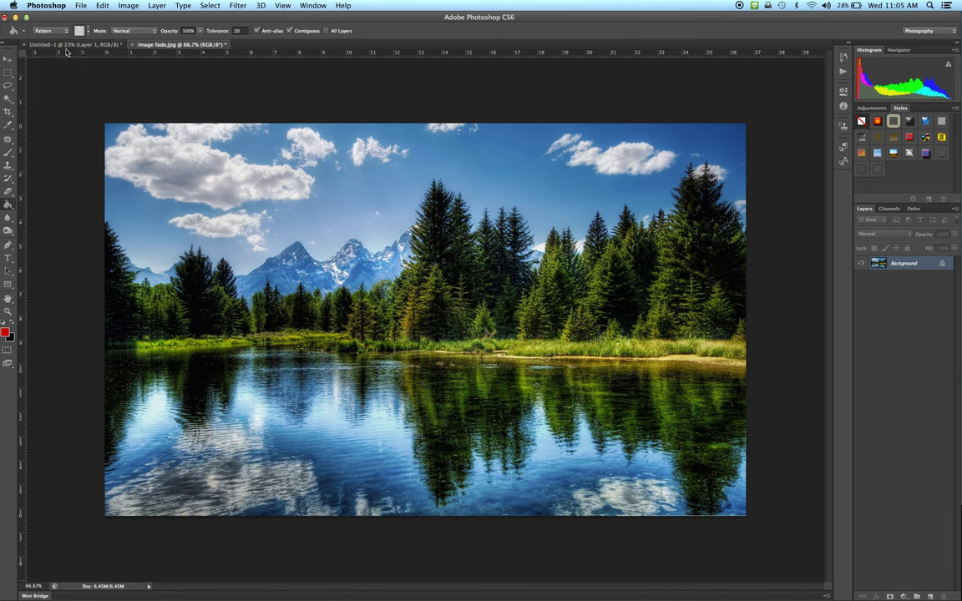
left_click(9, 204)
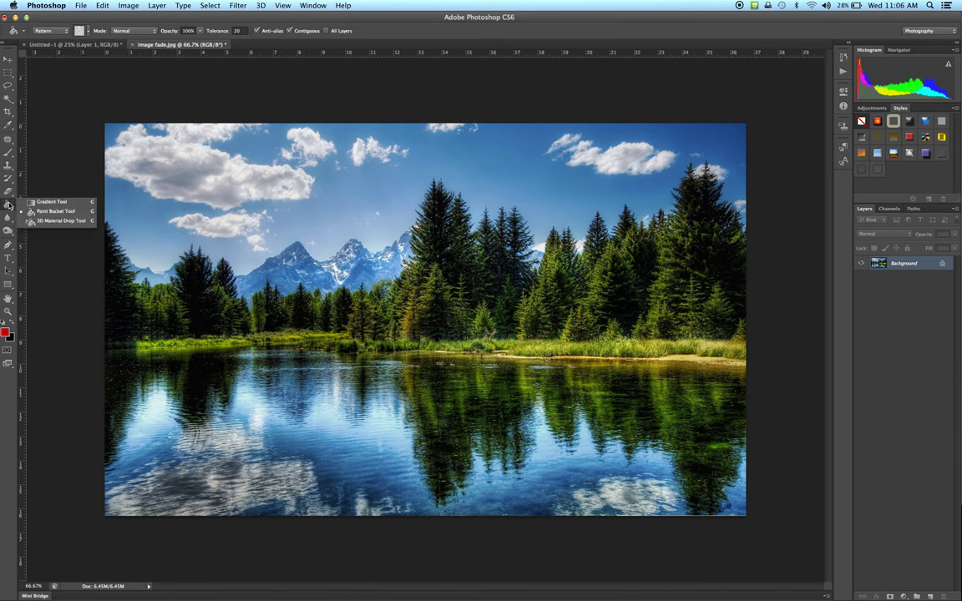
left_click(46, 203)
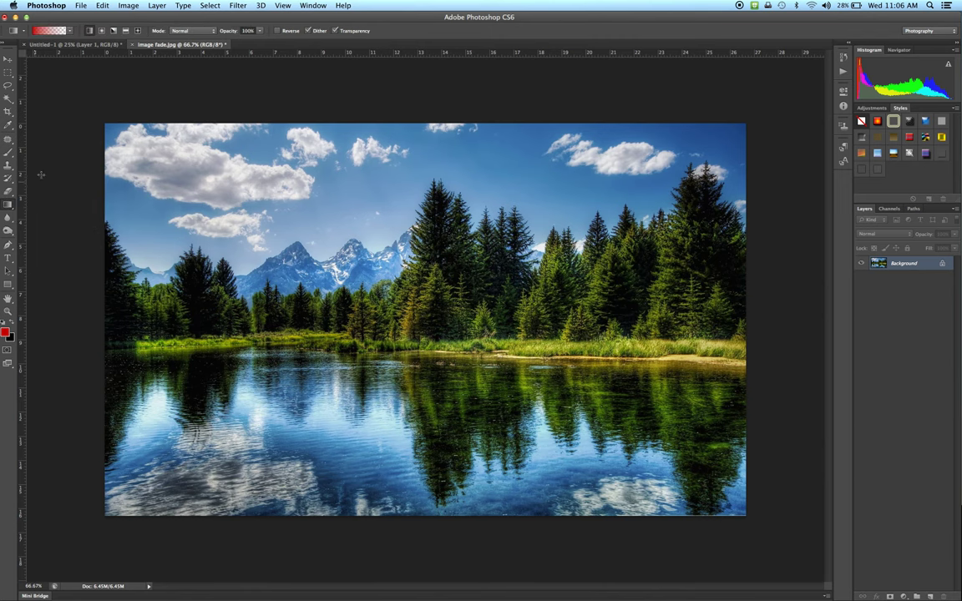
left_click(71, 44)
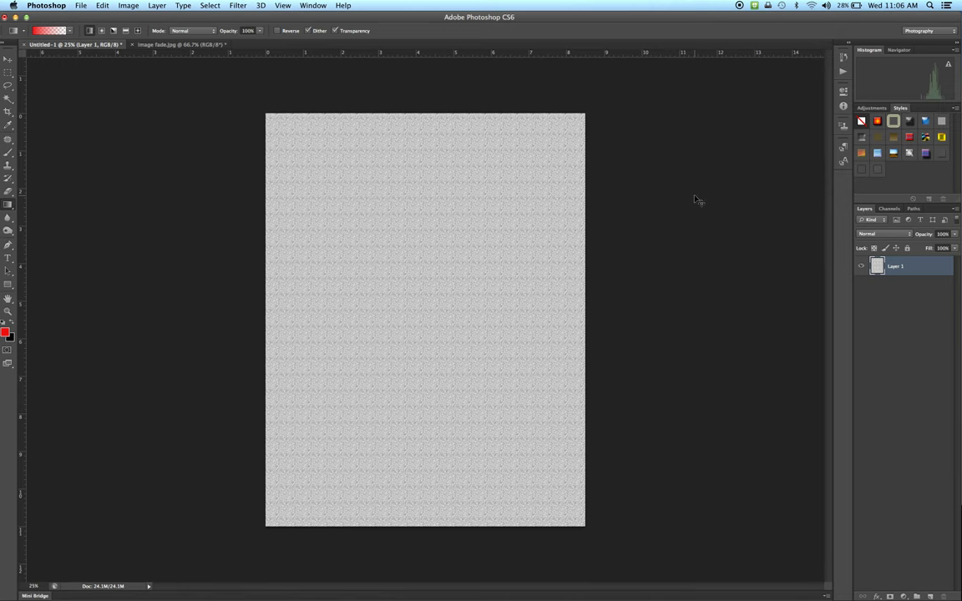
key("super+z")
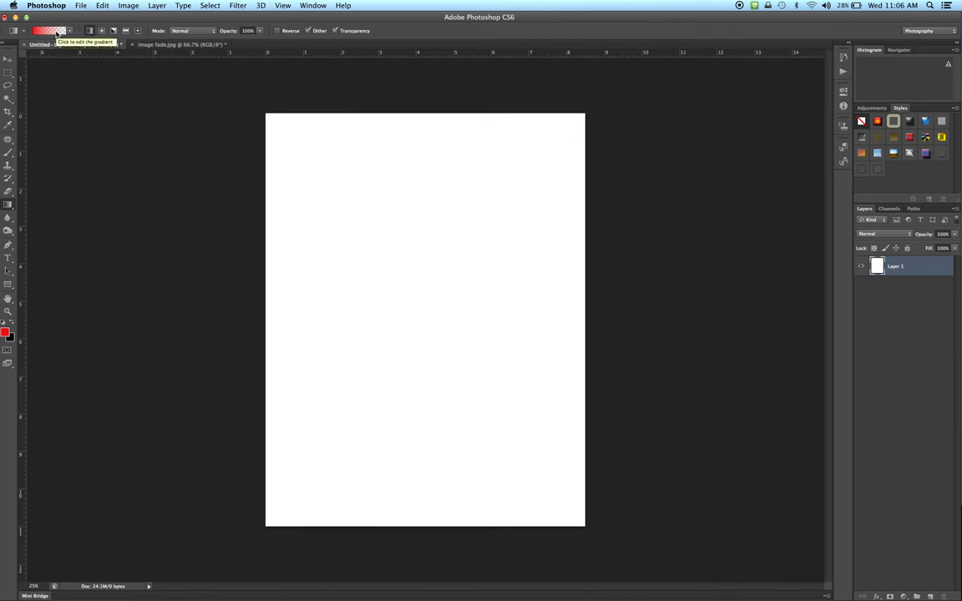
- Draw a diagonal red-to-transparent linear gradient on the blank page, and undo it
left_click_drag(345, 201, 447, 292)
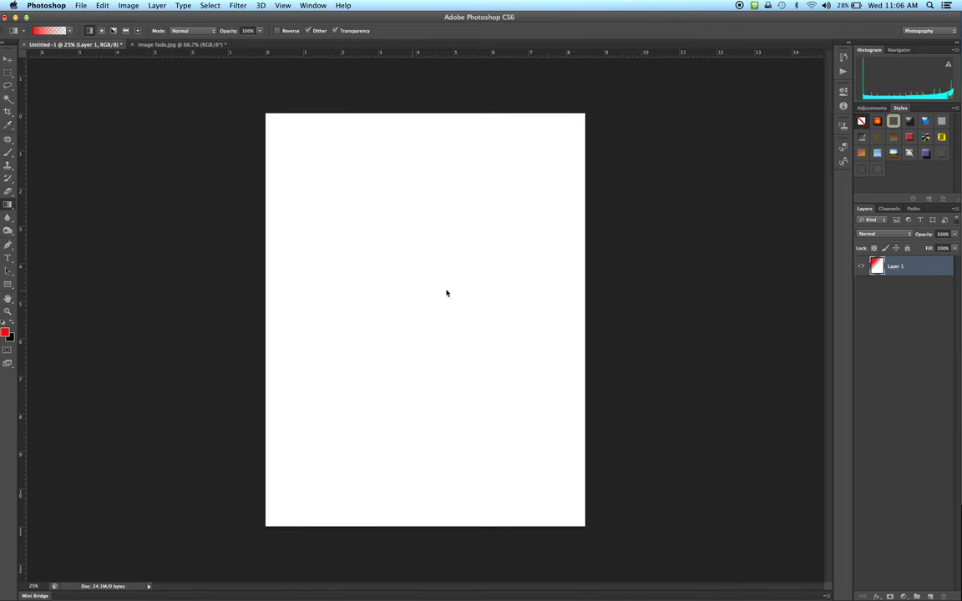
key("super+z")
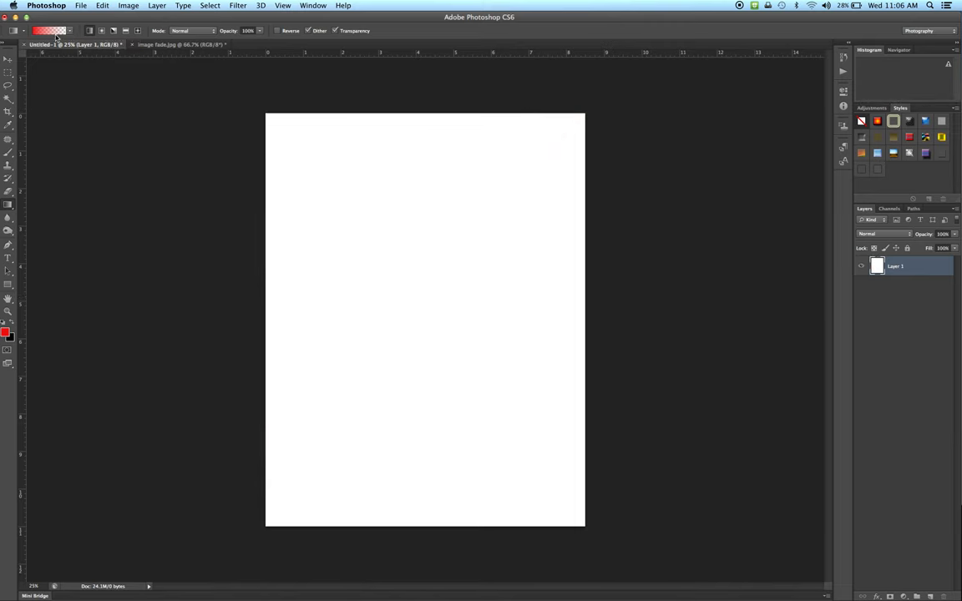
- Reset the gradient presets to the default set, replacing the current gradients
left_click(71, 31)
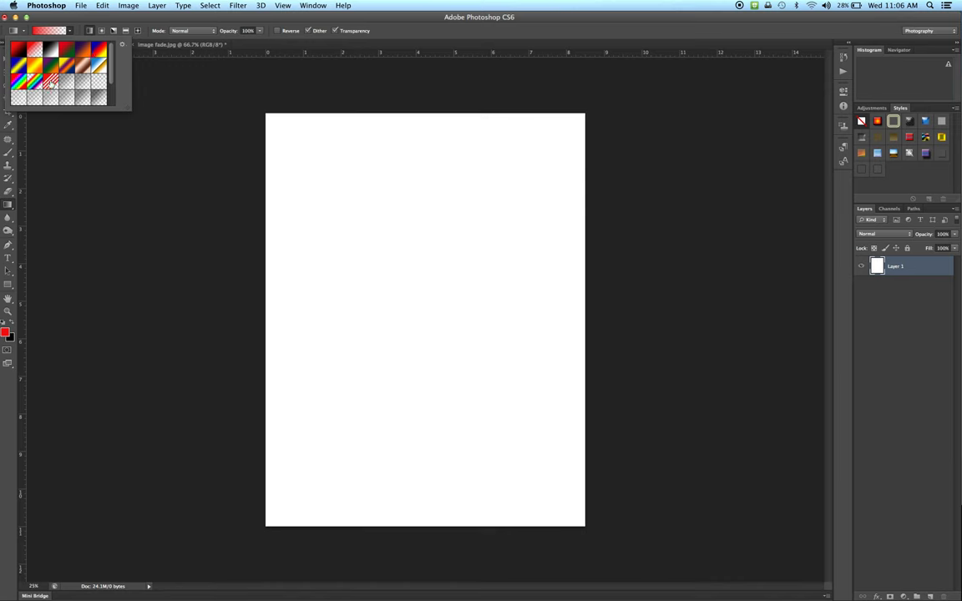
scroll(74, 80, "down", 2)
scroll(73, 80, "up", 2)
left_click(123, 45)
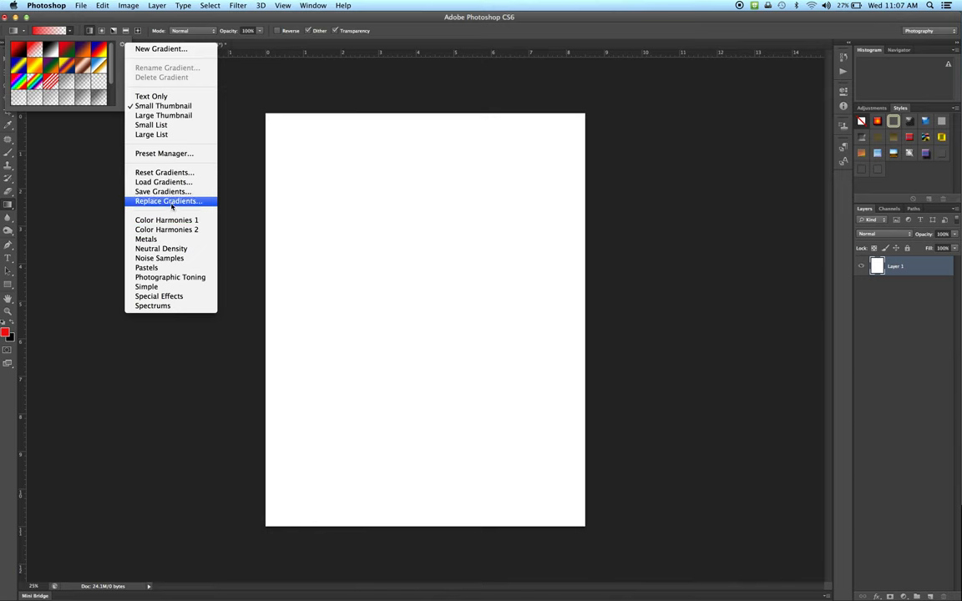
left_click(178, 173)
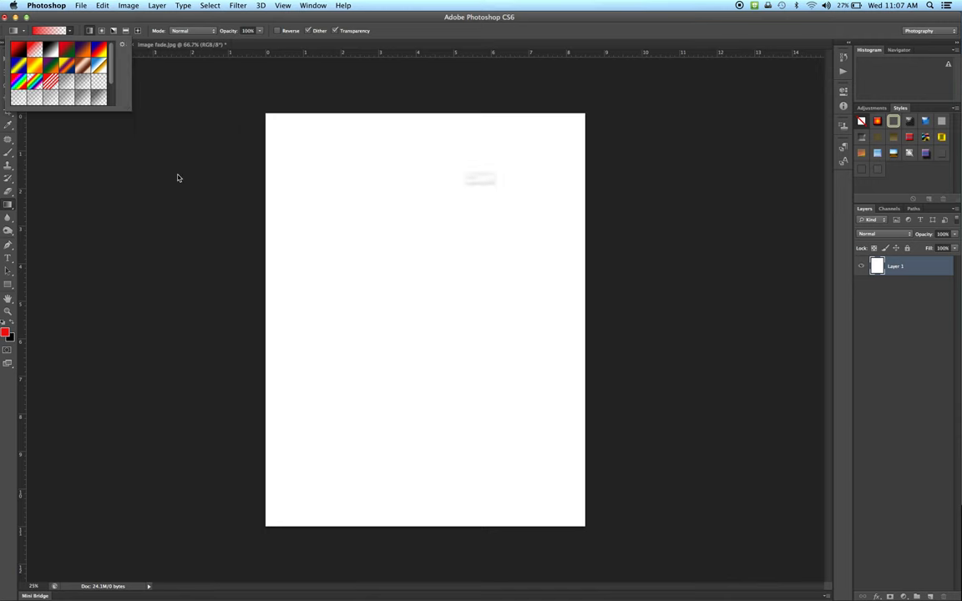
left_click(559, 201)
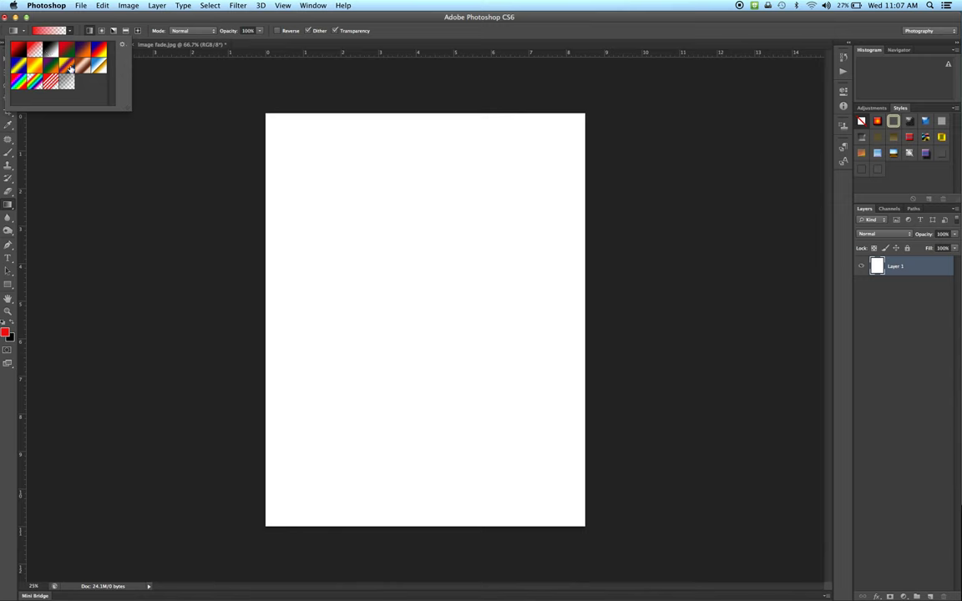
- Append the Neutral Density gradients to the presets and enlarge the gradient picker
left_click(122, 45)
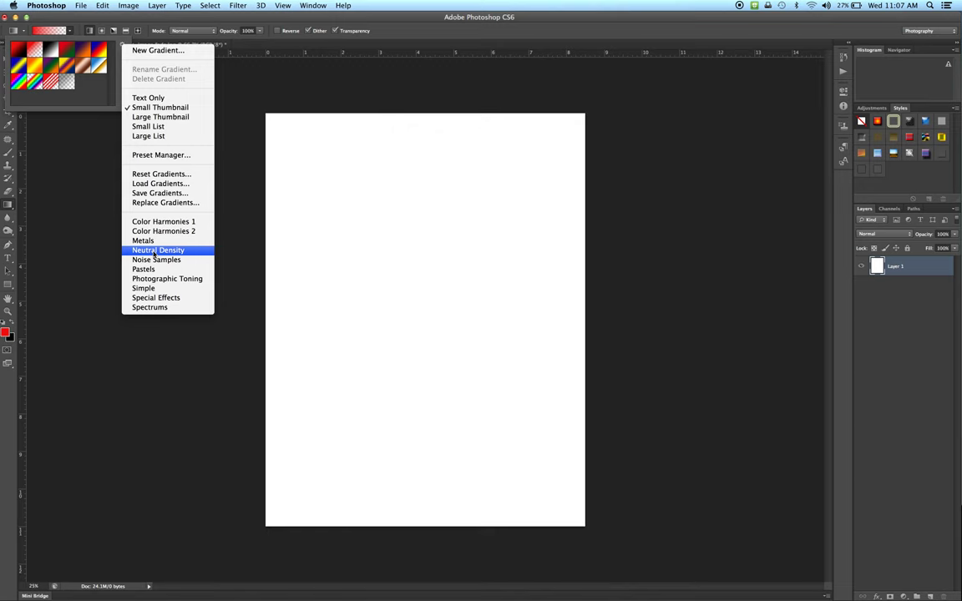
left_click(154, 251)
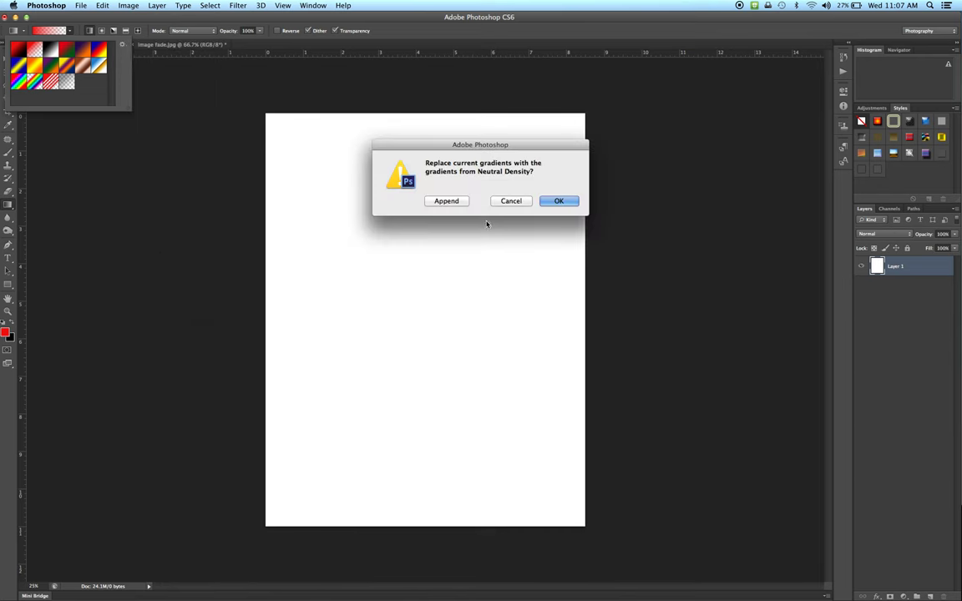
left_click(450, 203)
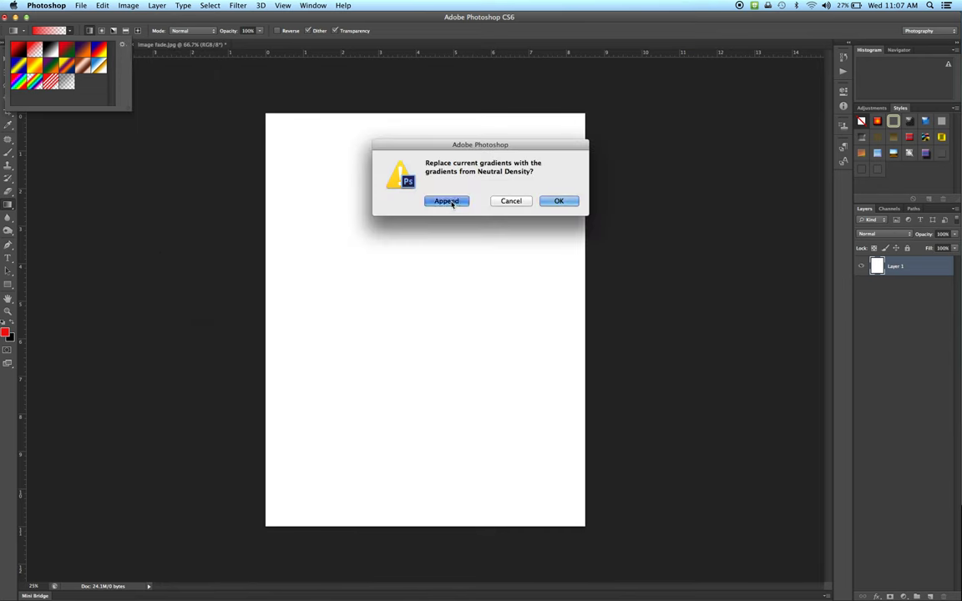
left_click_drag(127, 107, 167, 202)
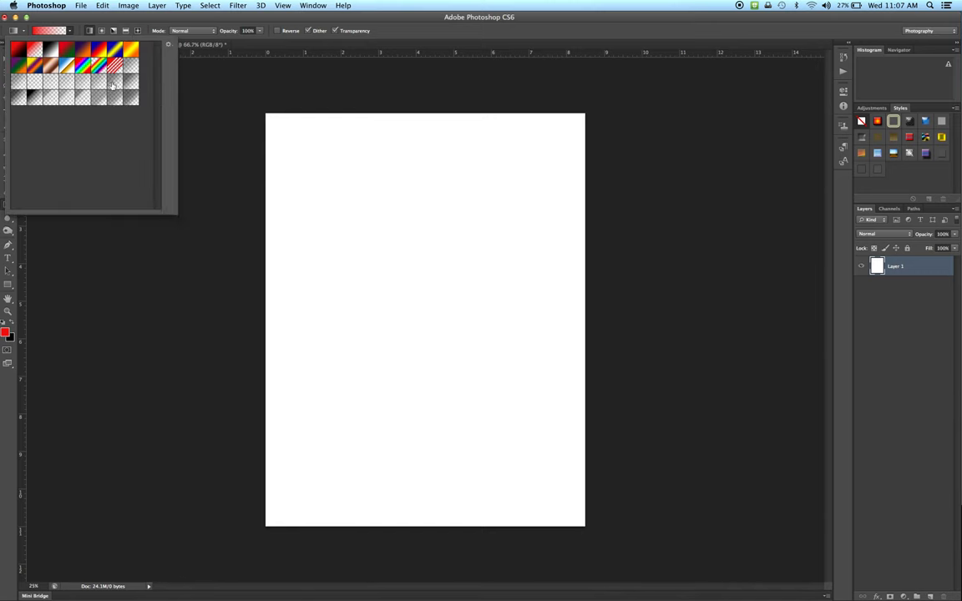
- Display the gradient presets as large thumbnails and look through the whole set
left_click(168, 45)
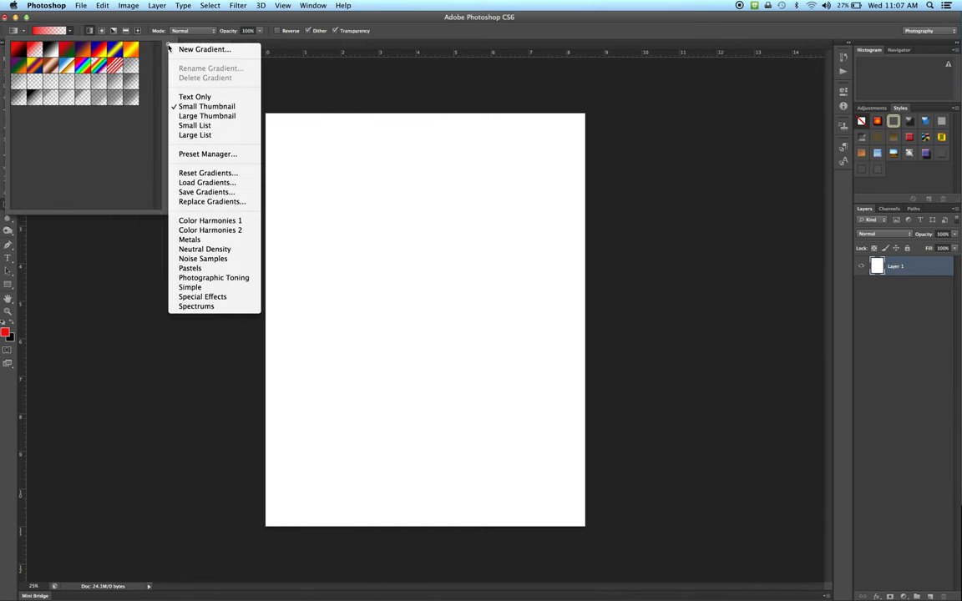
left_click(201, 117)
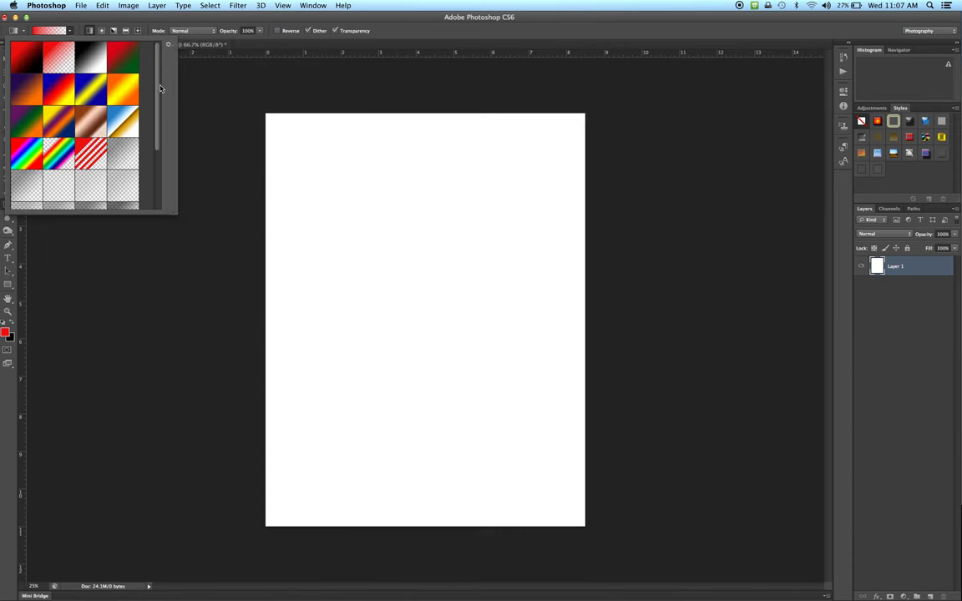
left_click_drag(161, 89, 161, 163)
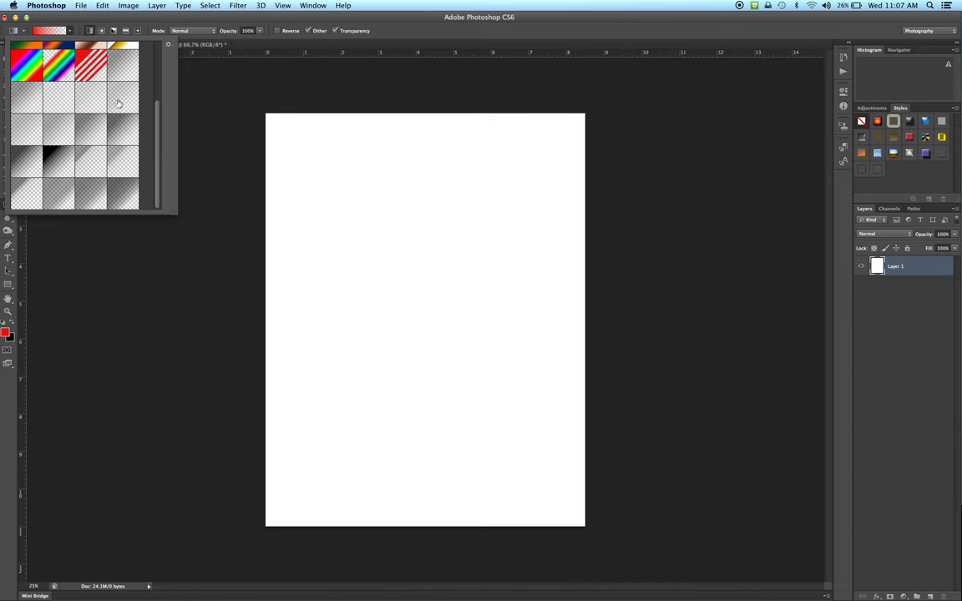
left_click_drag(158, 194, 158, 106)
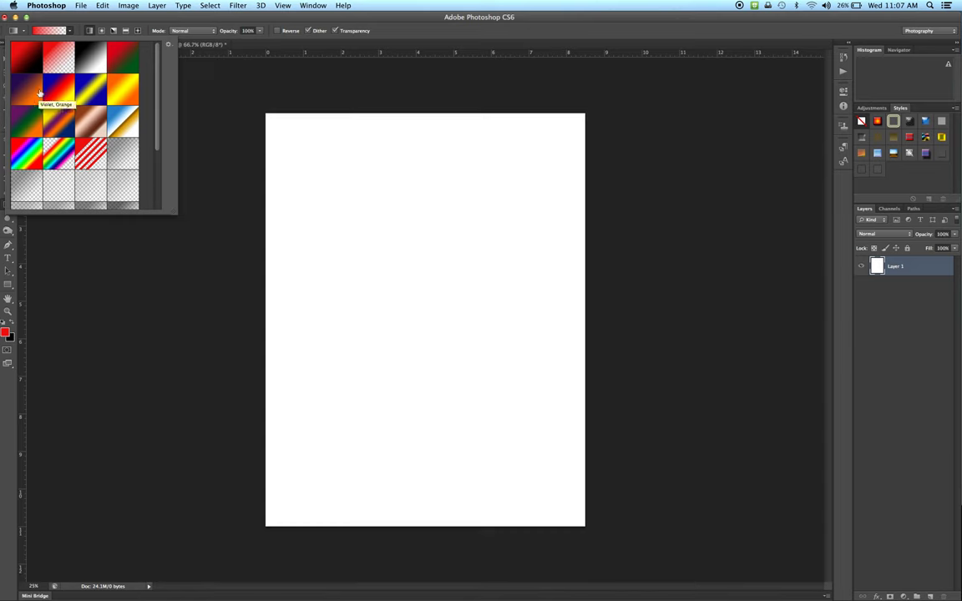
- Choose the Foreground to Background gradient preset and close the gradient picker
left_click(33, 52)
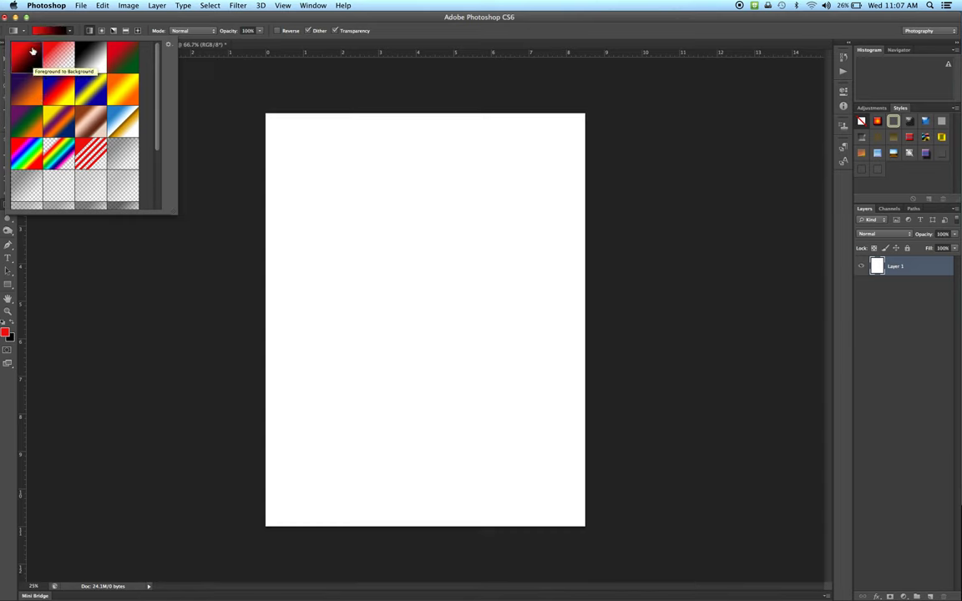
left_click(81, 16)
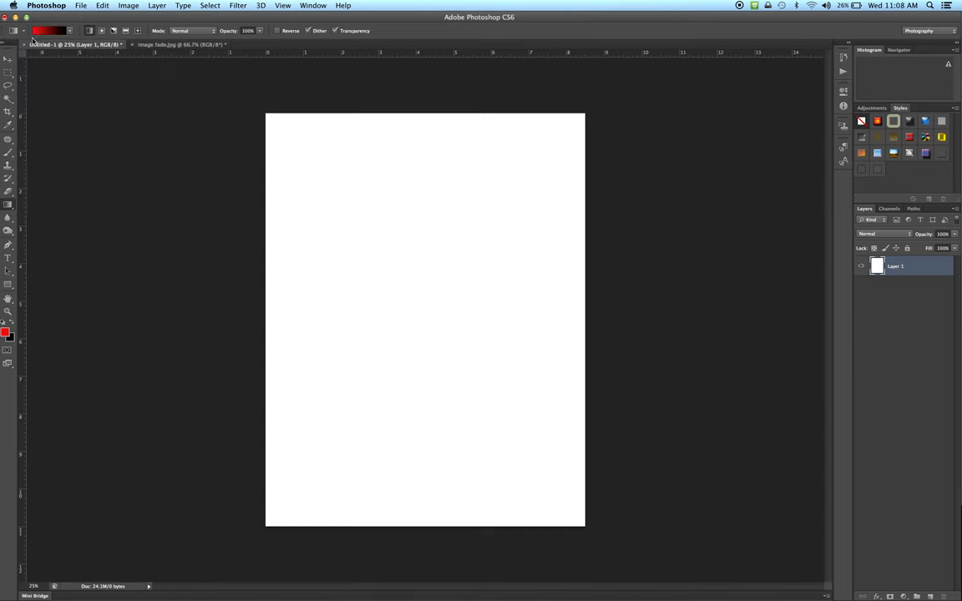
left_click(68, 30)
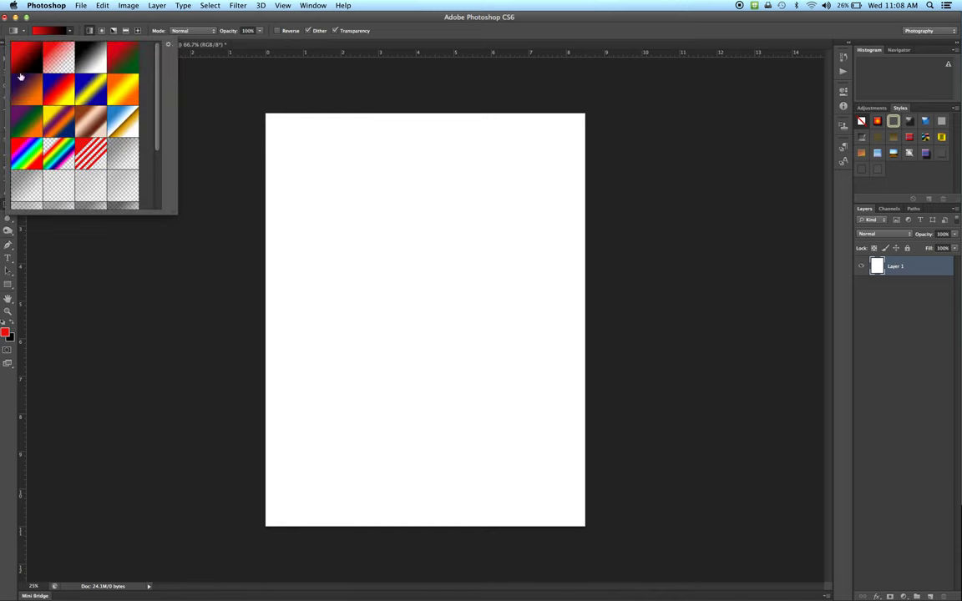
left_click(64, 28)
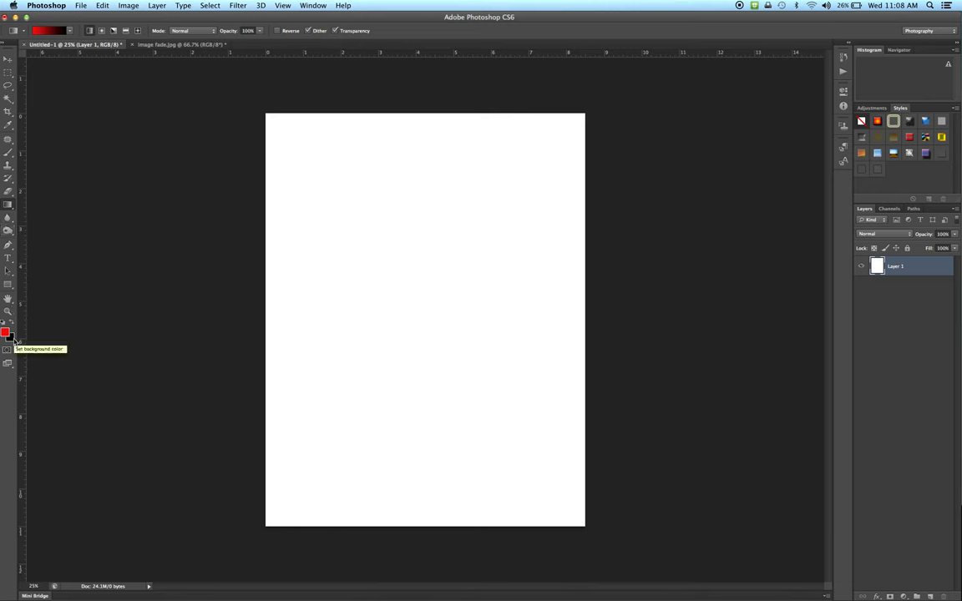
- Reset the foreground and background colors to black and white, and check the gradient presets with these colors
key("d")
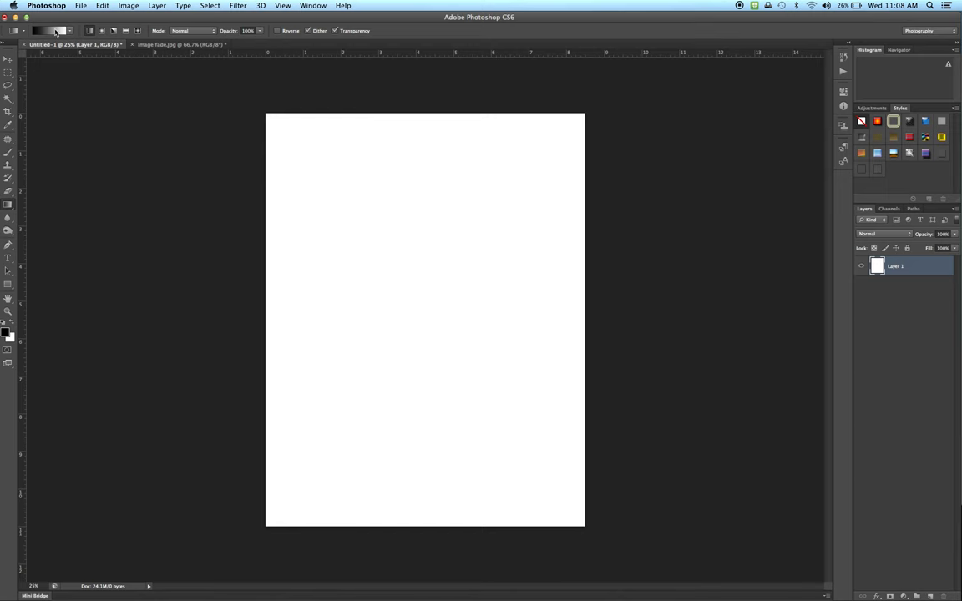
left_click(70, 32)
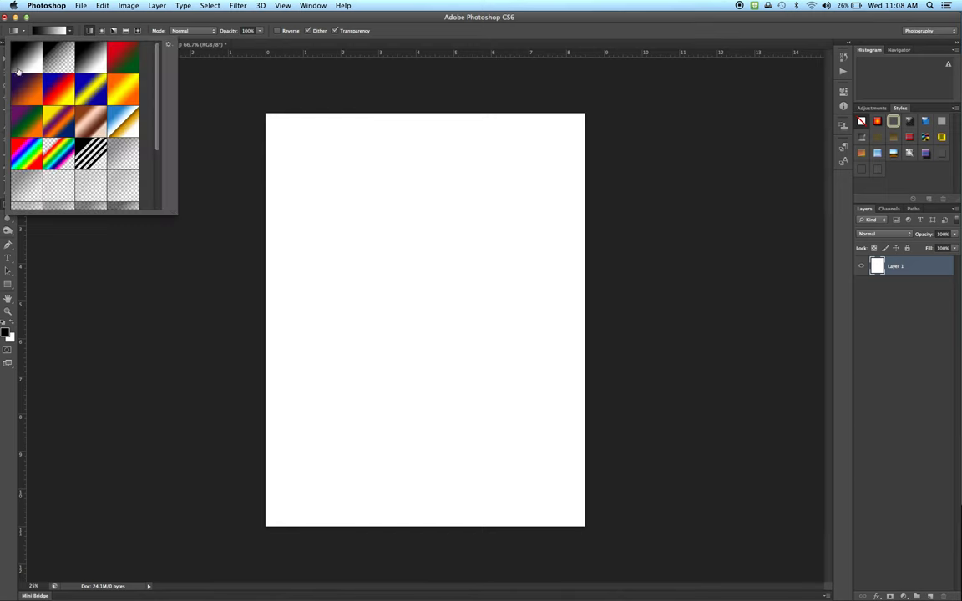
left_click(68, 31)
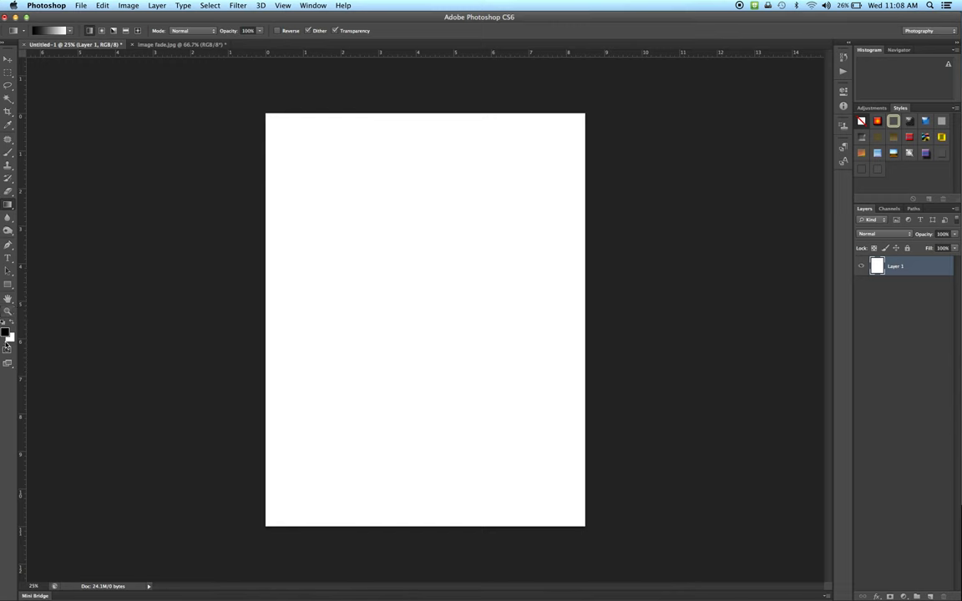
- Set the foreground color to blue, 3518df
left_click(6, 333)
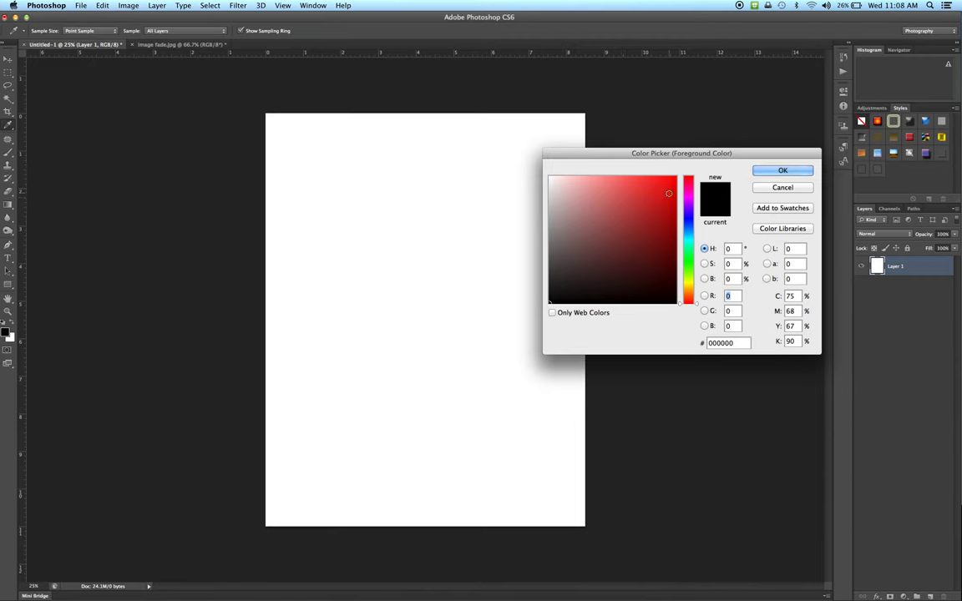
left_click(686, 215)
left_click(661, 187)
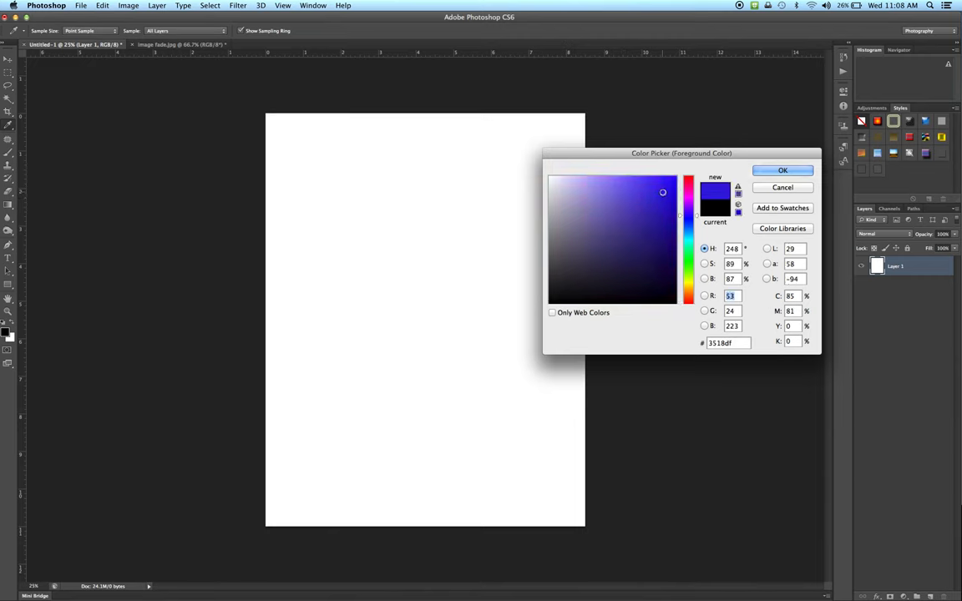
left_click(781, 170)
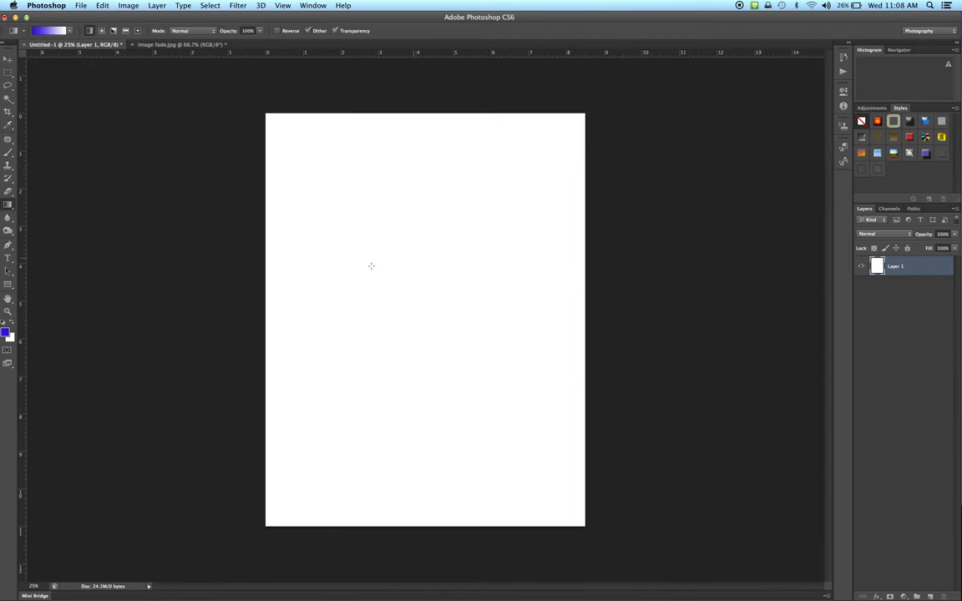
- Set the background color to green, 2cbd3d
left_click(11, 339)
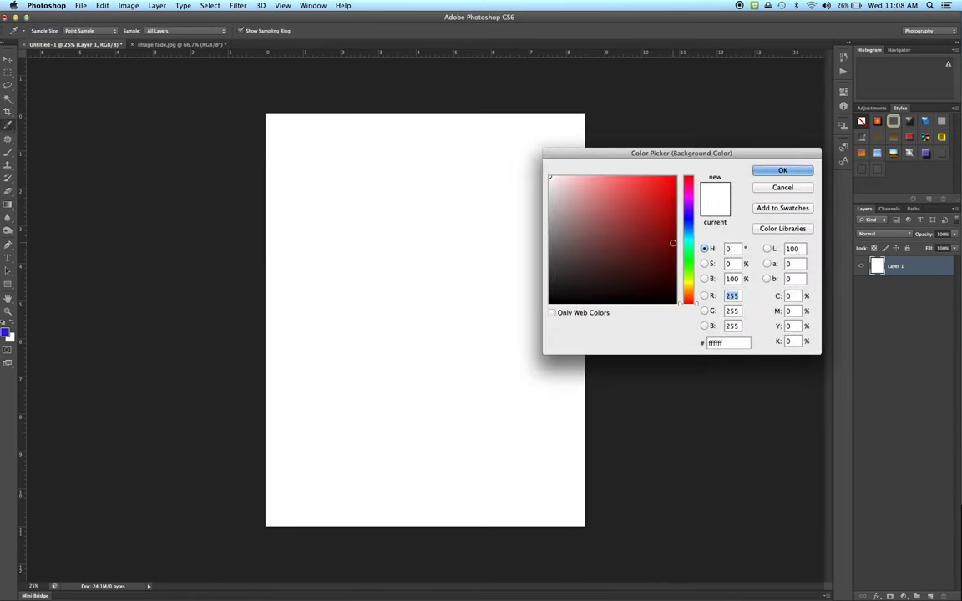
left_click(687, 259)
left_click(645, 209)
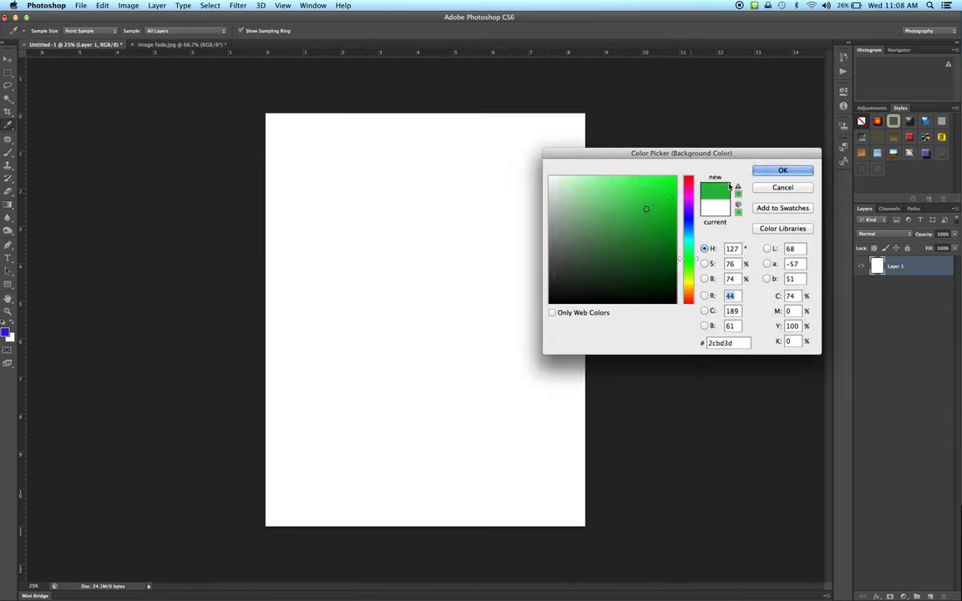
left_click(780, 171)
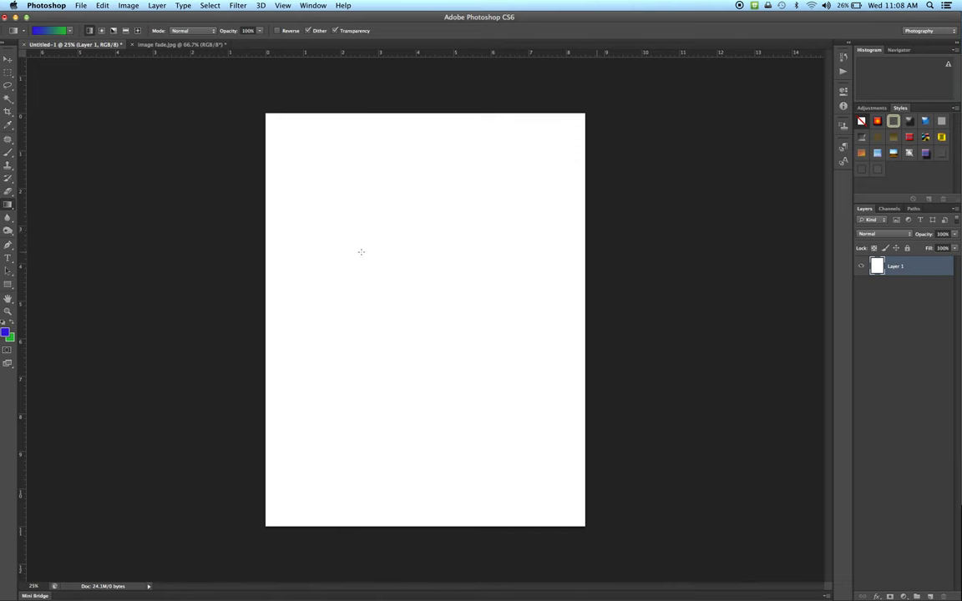
- Draw blue-to-green linear gradients across the page in different directions, ending with green at the upper right and blue at the lower left
left_click_drag(306, 241, 498, 401)
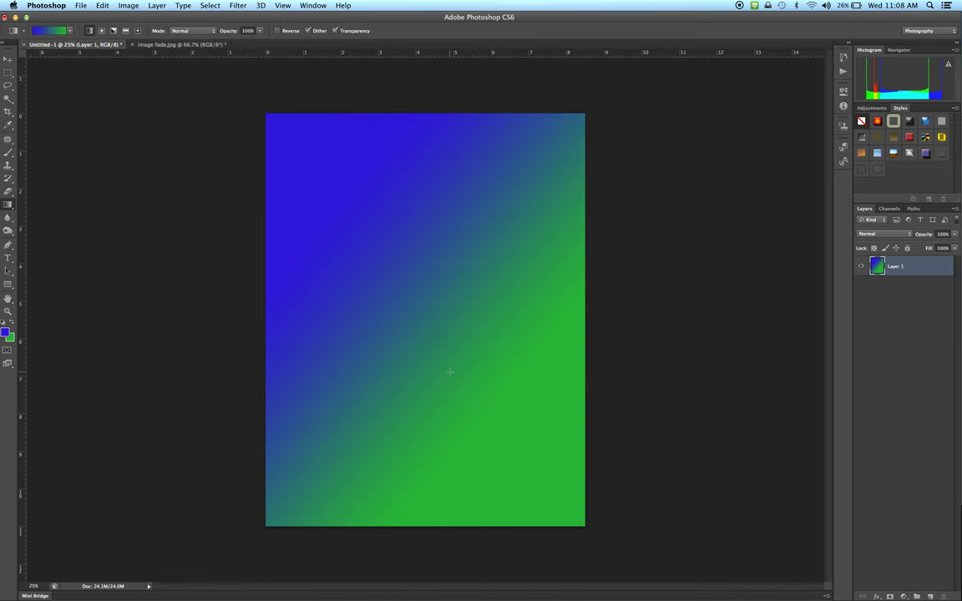
left_click_drag(480, 167, 451, 293)
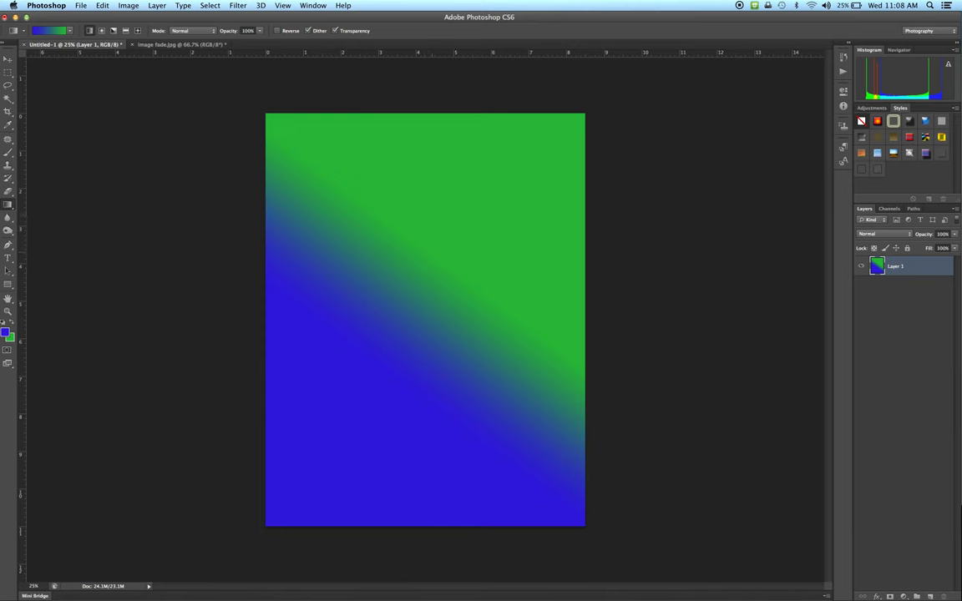
- Redraw the linear gradient vertically with blue above green, and hide that layer while adding a new blank one
left_click_drag(416, 350, 416, 383)
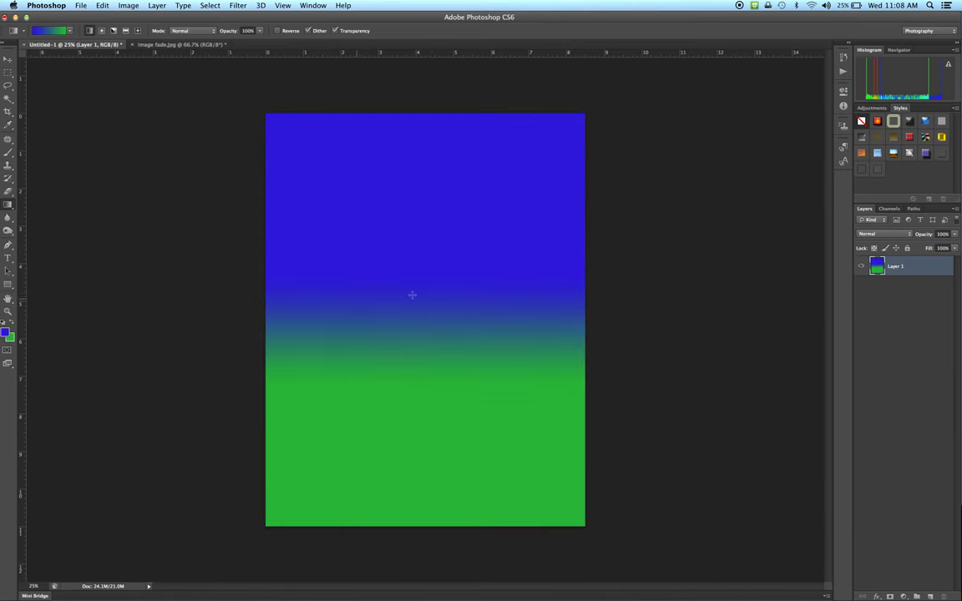
left_click(861, 265)
left_click(929, 596)
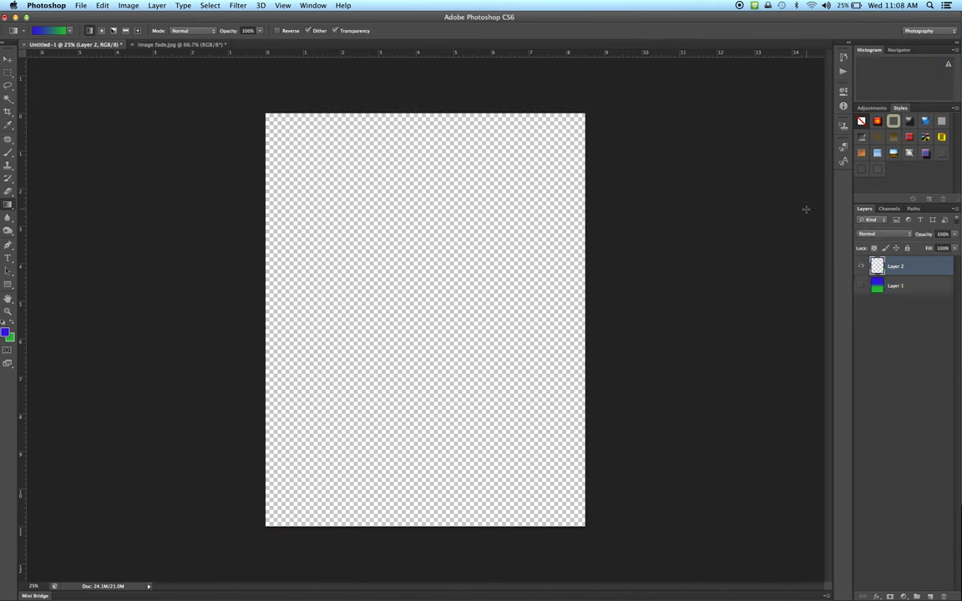
- Draw a diagonal blue-to-green linear gradient on the new layer, and replace it with a radial gradient around the page's middle
left_click(70, 33)
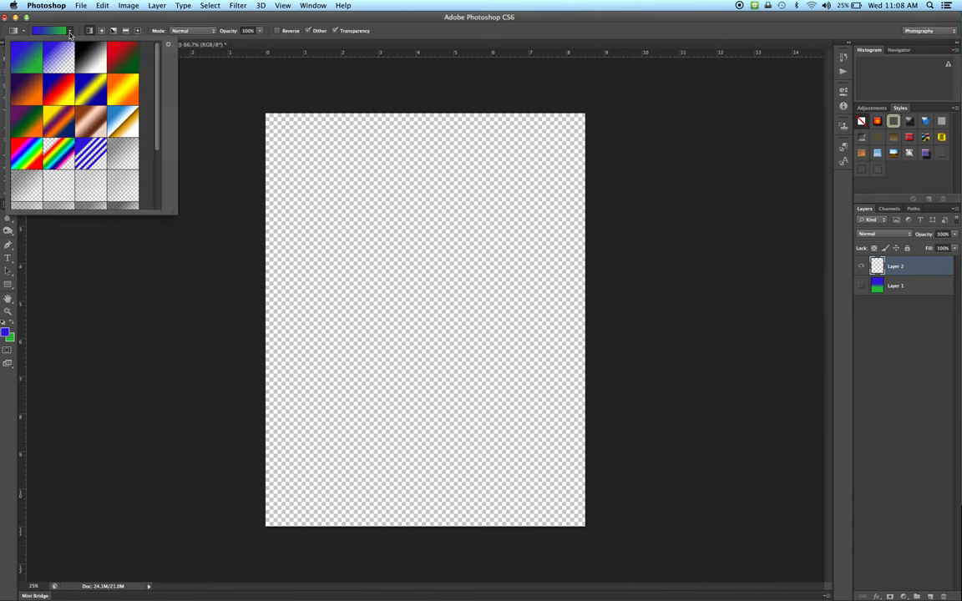
left_click(70, 32)
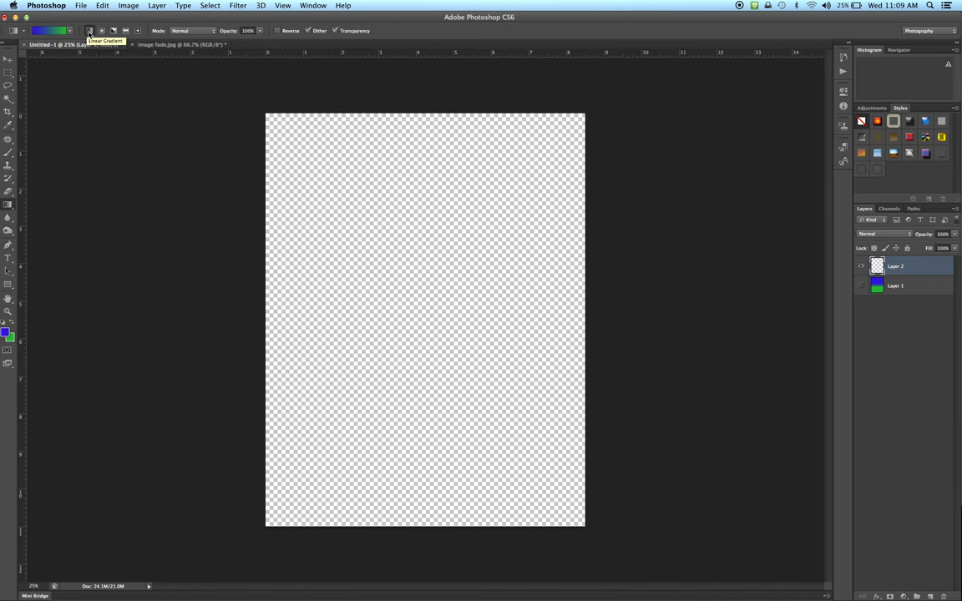
left_click_drag(326, 224, 434, 339)
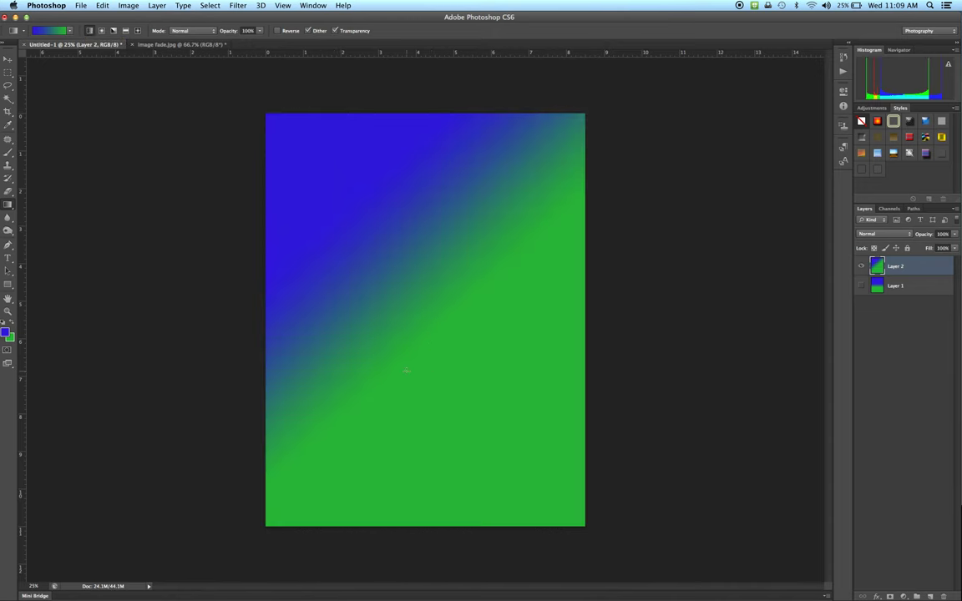
left_click(101, 31)
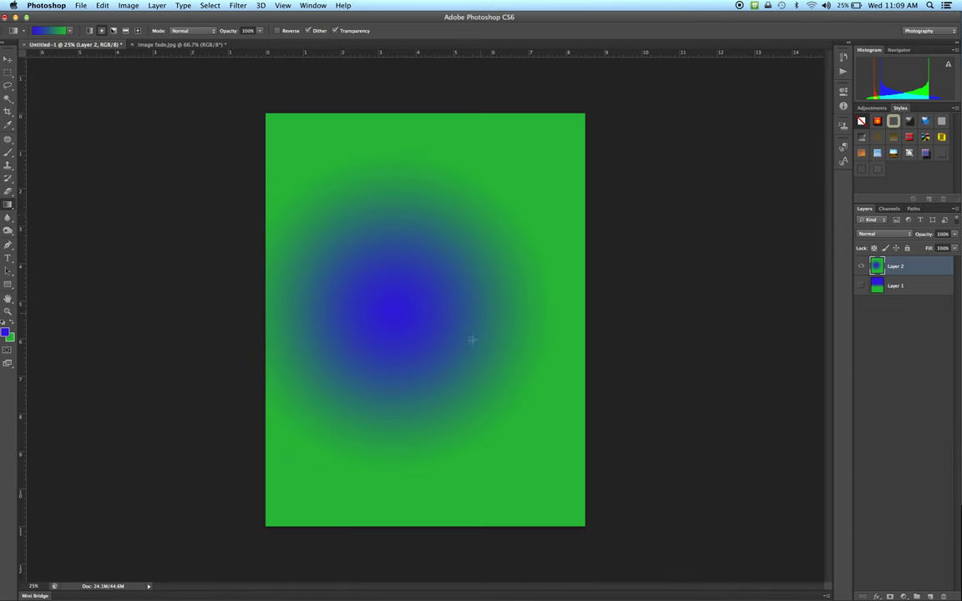
- Draw an angle gradient from mid-page toward the lower right, and redraw it pointing straight up
left_click(113, 30)
left_click_drag(383, 277, 531, 417)
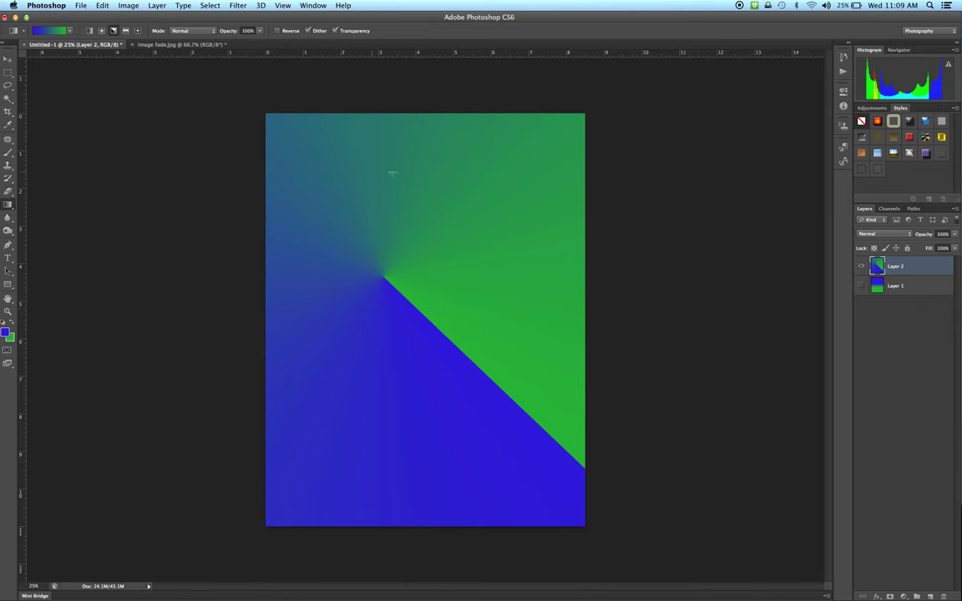
left_click_drag(373, 375, 373, 253)
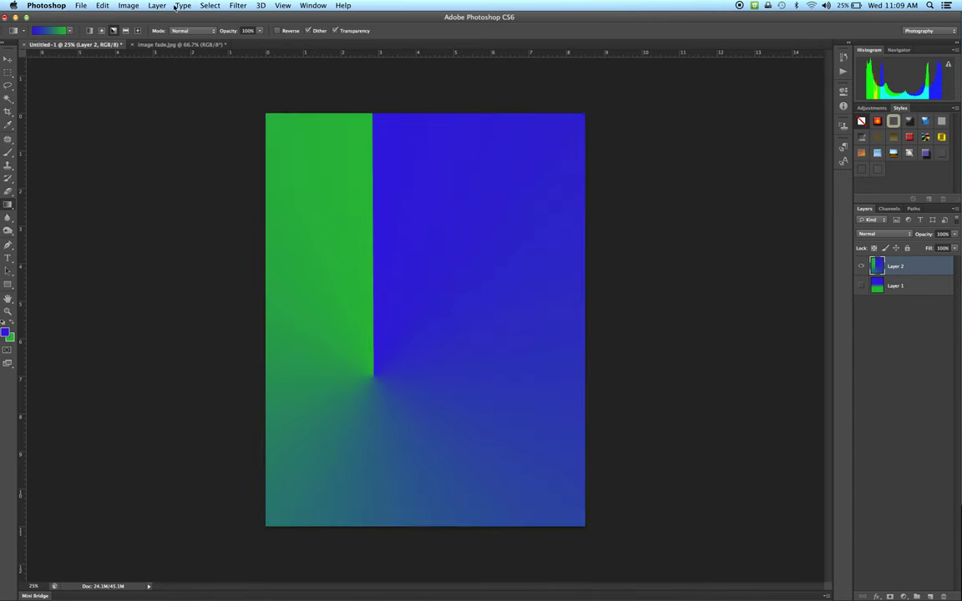
- Draw a wide horizontal reflected gradient, and redraw it over a short distance as a narrow blue band down the page's middle
left_click(125, 30)
left_click_drag(306, 290, 573, 297)
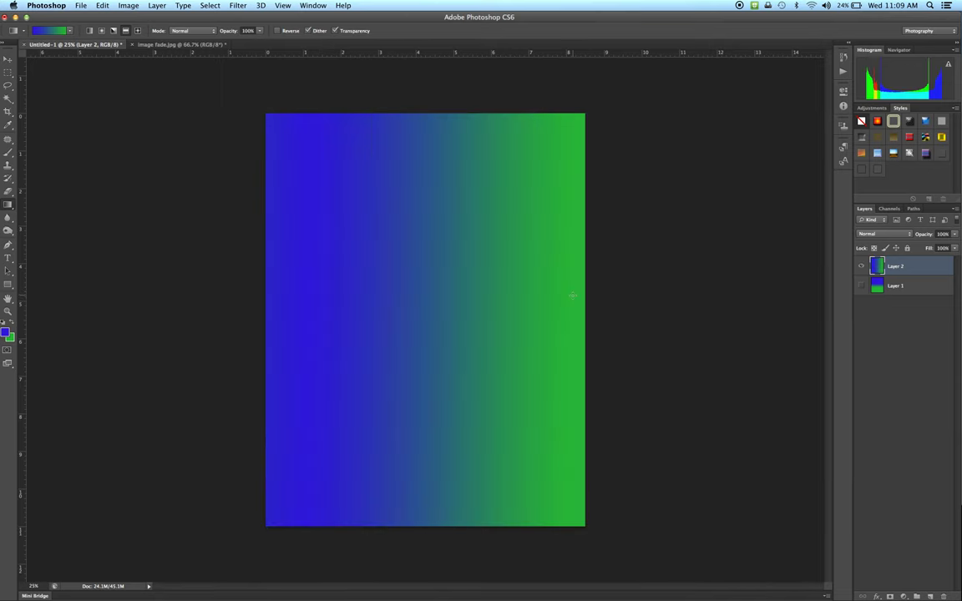
left_click_drag(421, 337, 482, 336)
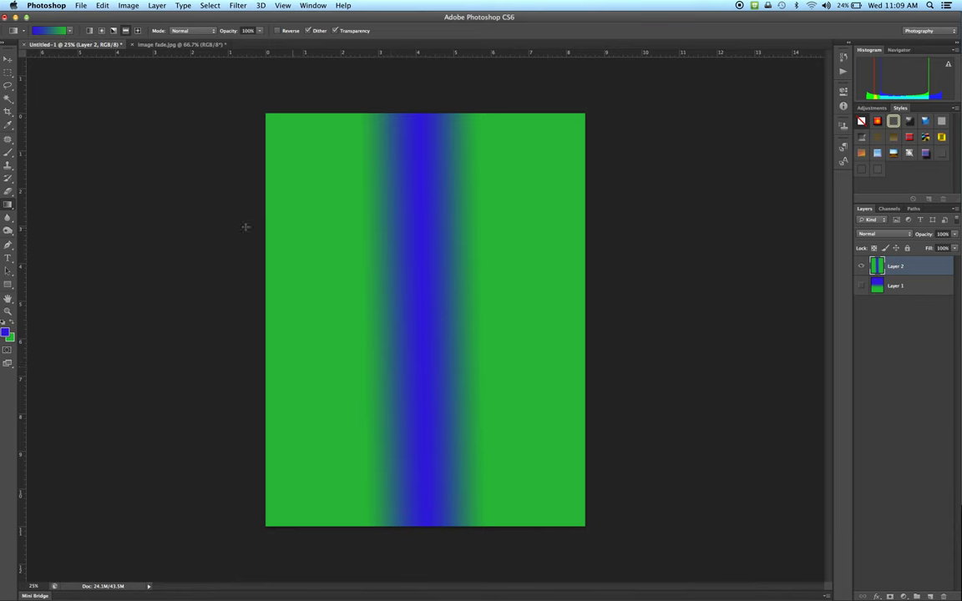
- Draw a diamond gradient diagonally from the page's center, and redraw it downward as a larger upright diamond
left_click(138, 30)
left_click_drag(408, 306, 508, 421)
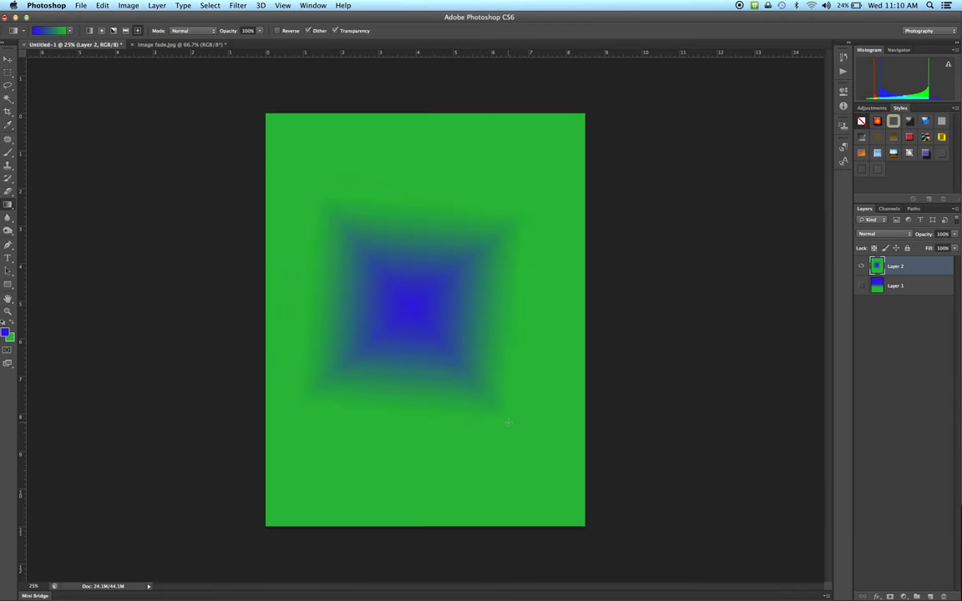
left_click_drag(428, 300, 444, 470)
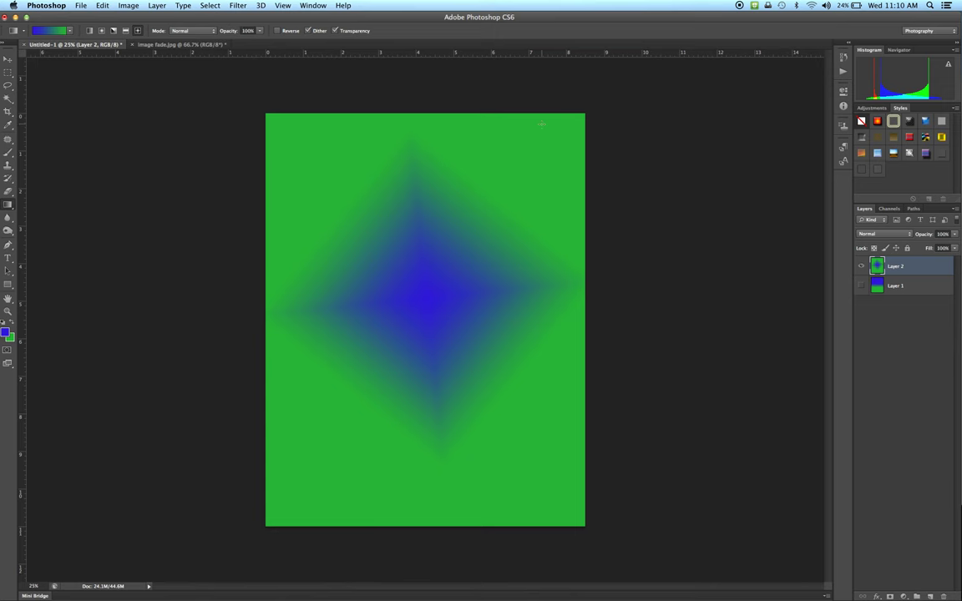
- Hide Layer 2, add a new layer, and fill it with a linear gradient fading from blue to green in the page's lower half
left_click(861, 265)
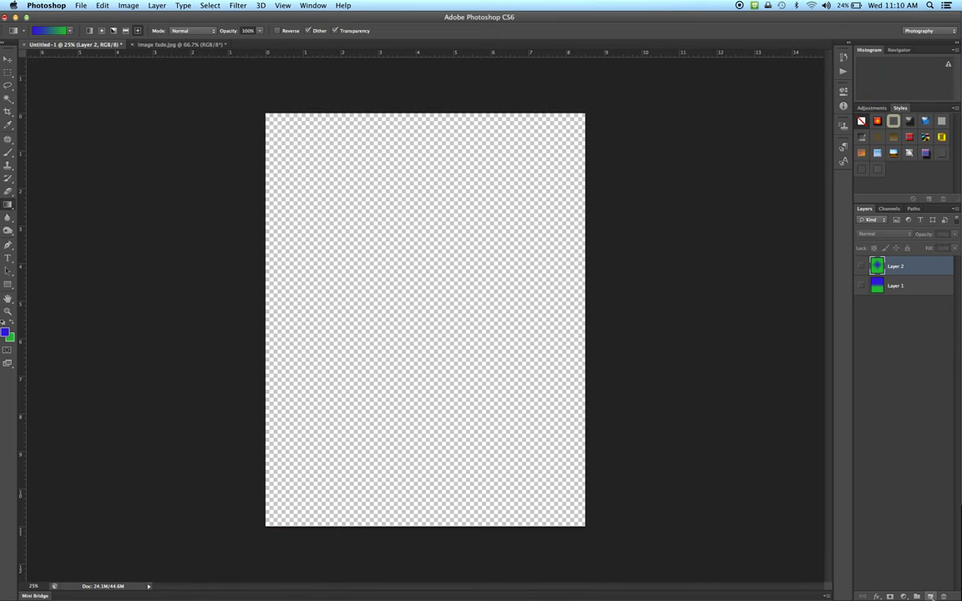
key("super+alt+shift+n")
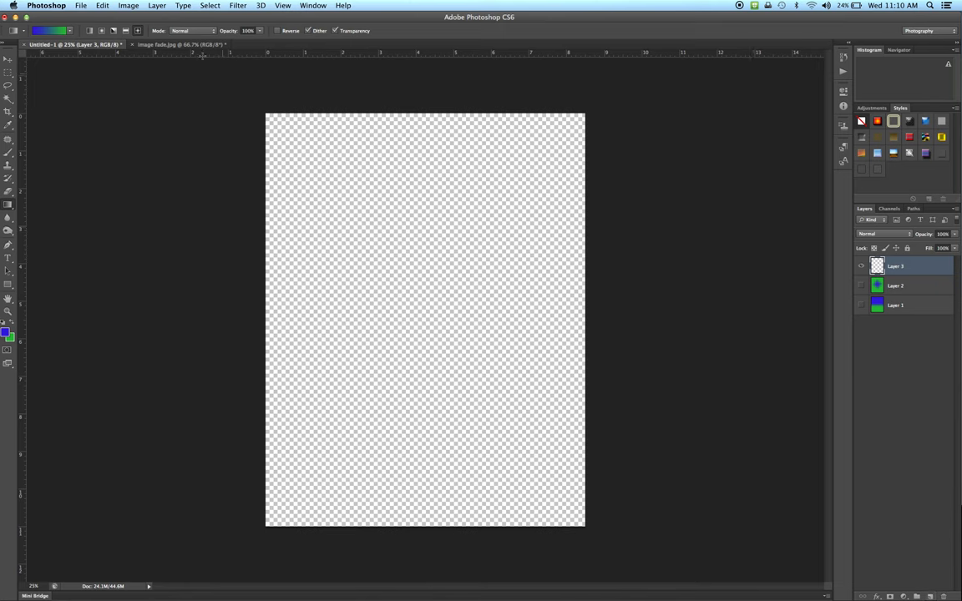
left_click(88, 30)
left_click_drag(434, 338, 431, 466)
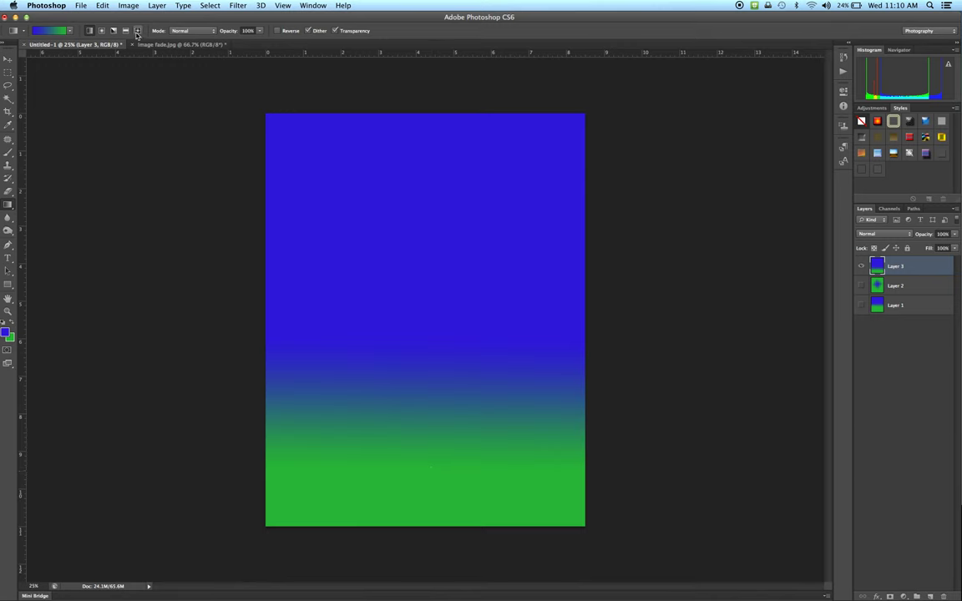
- Set the gradient opacity to 30% and layer five diamond gradients of different sizes and angles across the page
left_click_drag(261, 31, 205, 42)
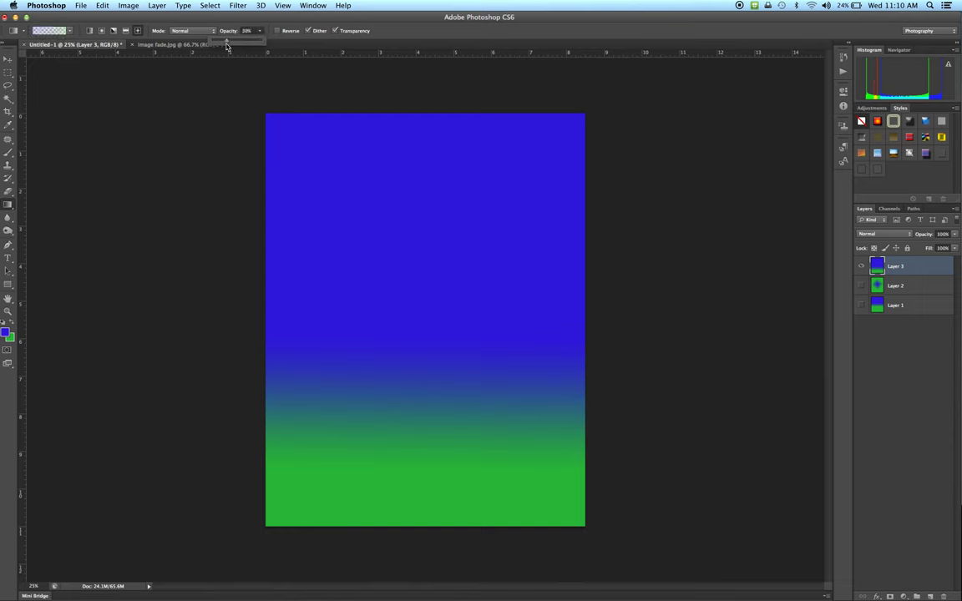
left_click_drag(416, 208, 487, 264)
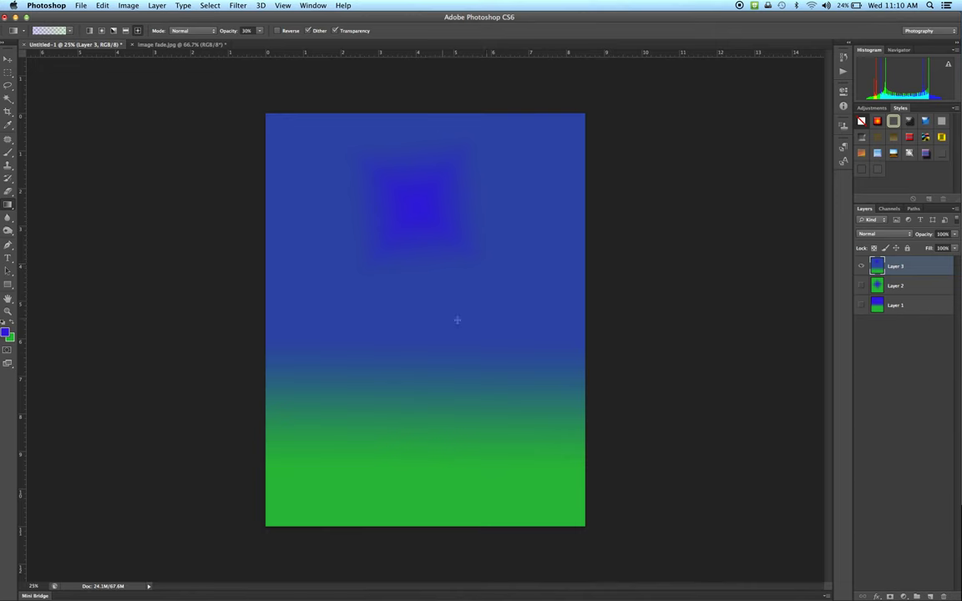
left_click_drag(473, 317, 475, 286)
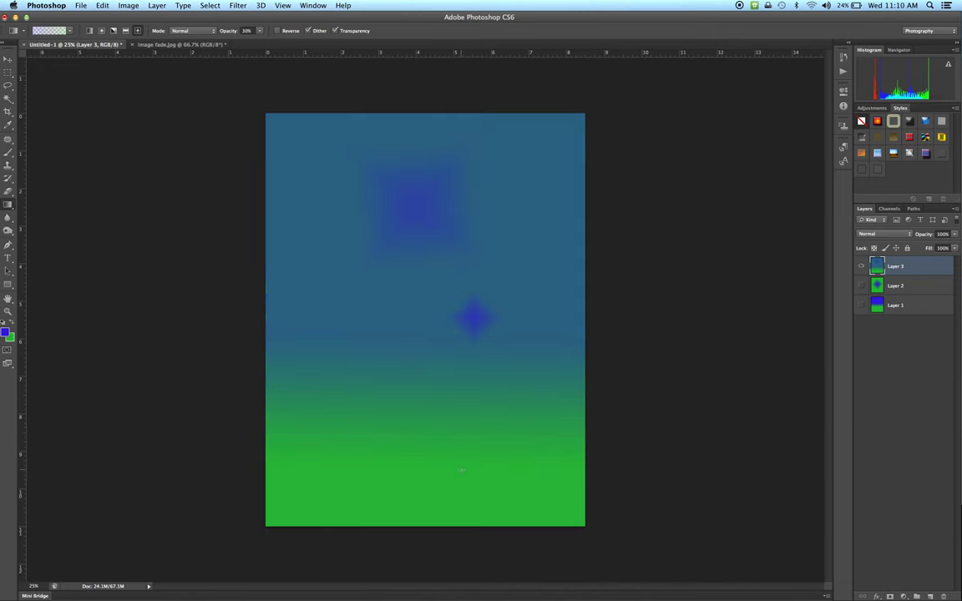
left_click_drag(461, 461, 453, 422)
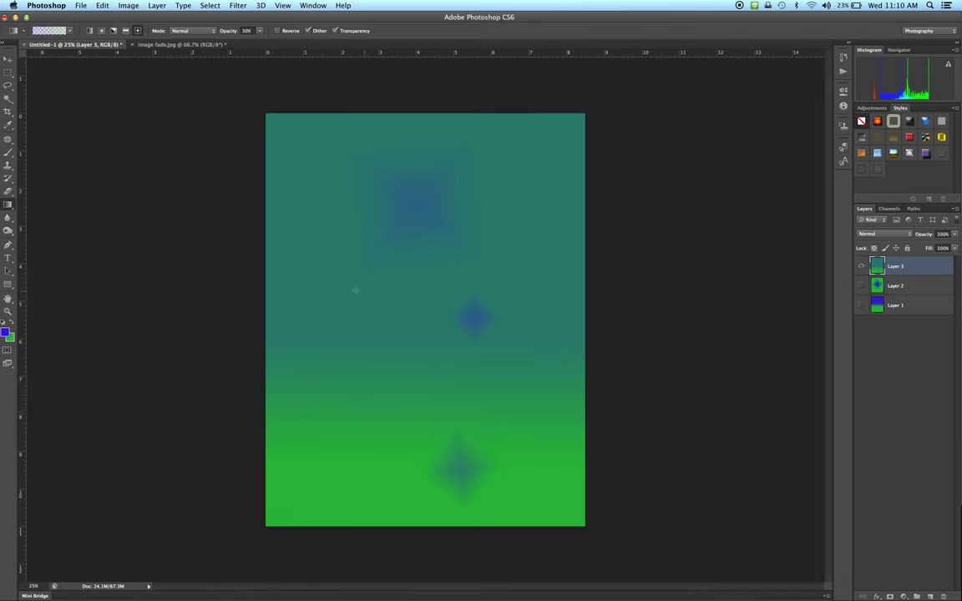
left_click_drag(355, 292, 317, 384)
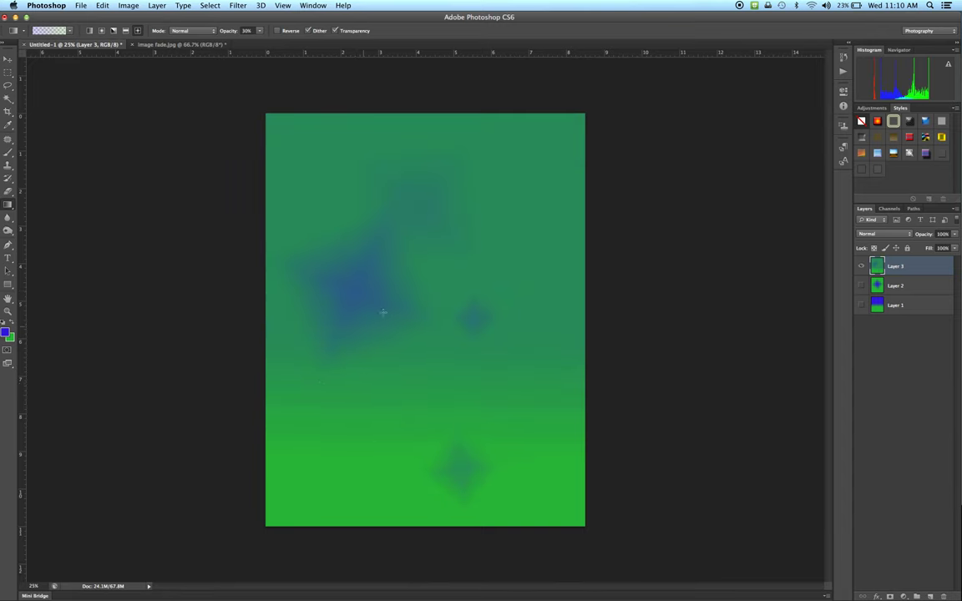
left_click_drag(477, 217, 499, 339)
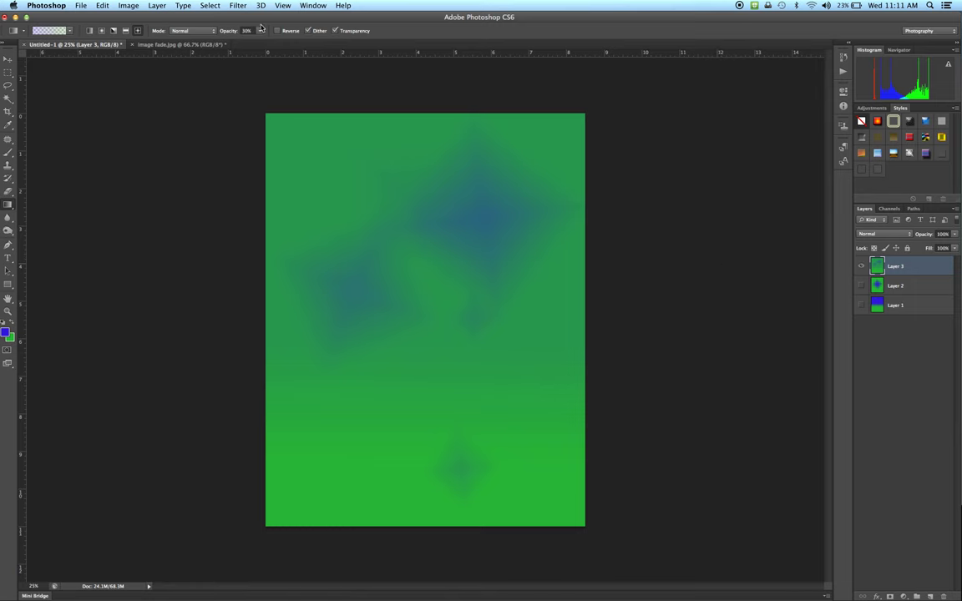
- Check the layer's opacity control and the gradient presets, and restore the Gradient tool's opacity to 100%
left_click(956, 235)
mouse_move(955, 236)
left_mouse_down()
mouse_move(906, 243)
mouse_move(958, 249)
left_mouse_up()
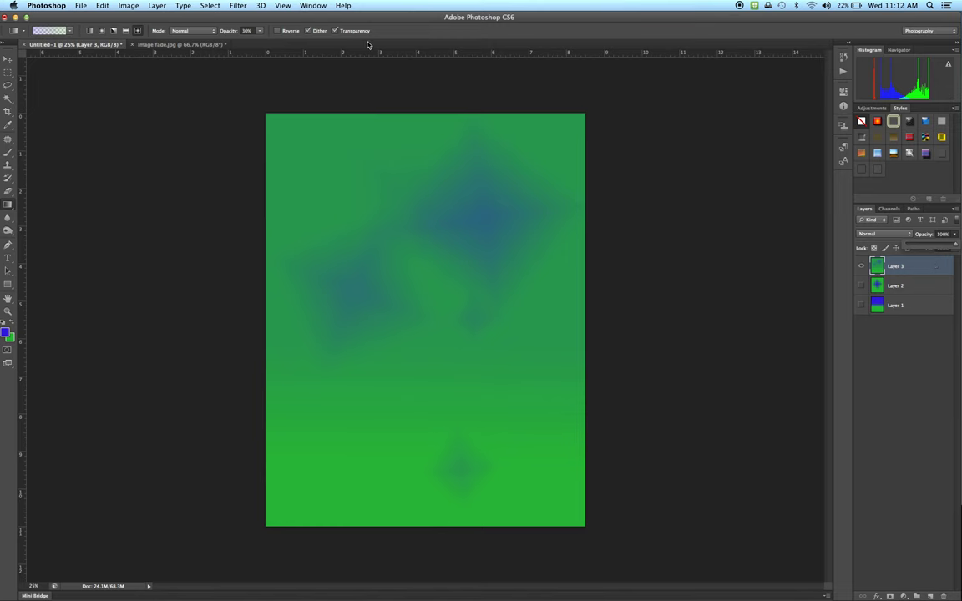
left_click(71, 32)
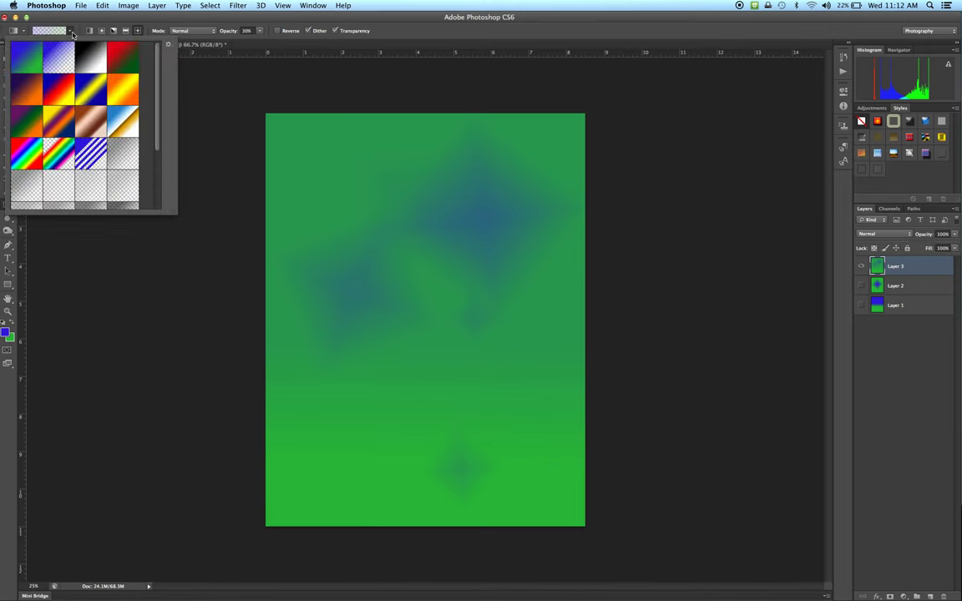
left_click(71, 33)
left_click(258, 31)
left_click_drag(263, 44, 303, 43)
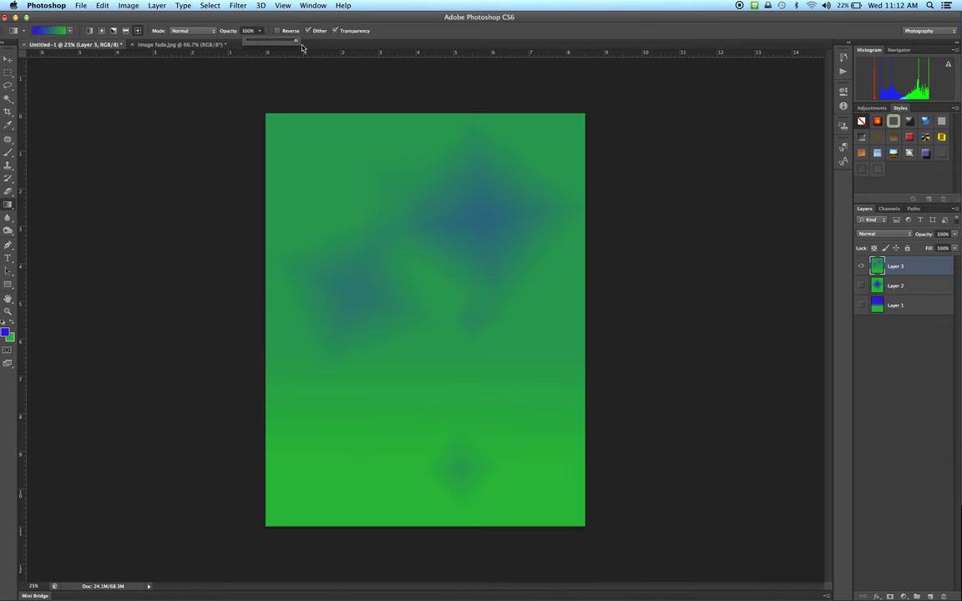
- Choose the blue-to-transparent gradient preset and draw a large diamond gradient in the page's upper left area
left_click(84, 21)
left_click(70, 31)
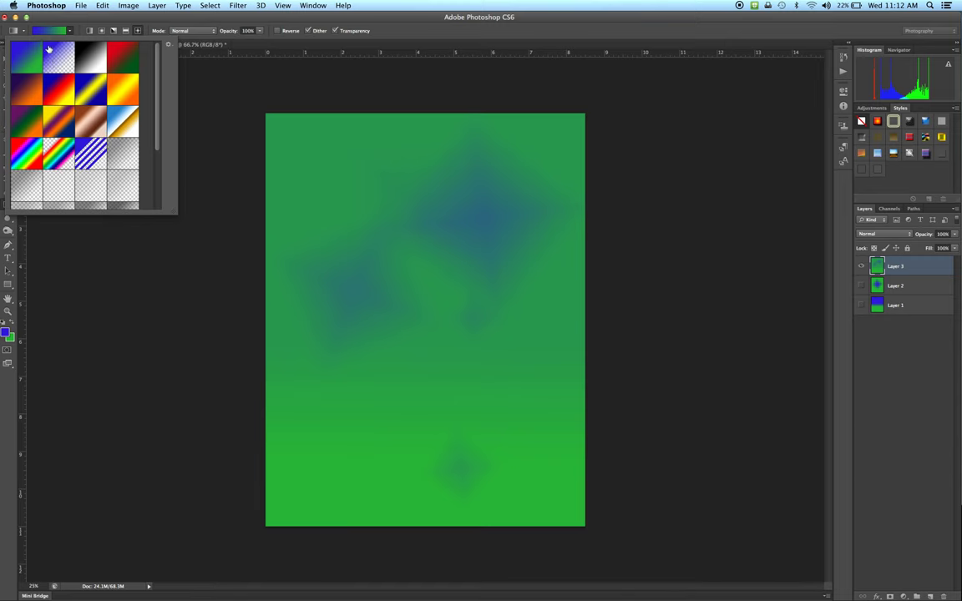
left_click(68, 67)
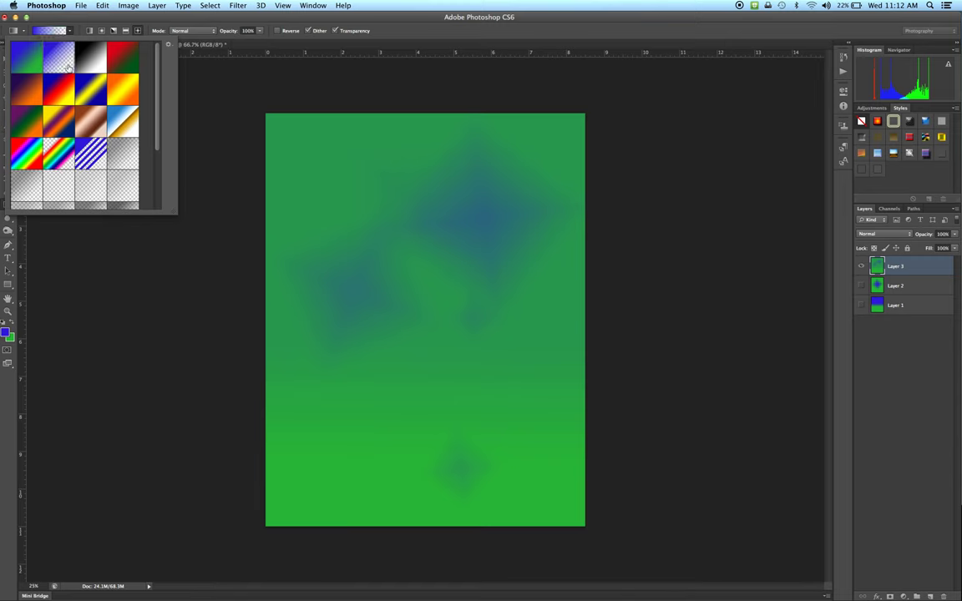
left_click(130, 17)
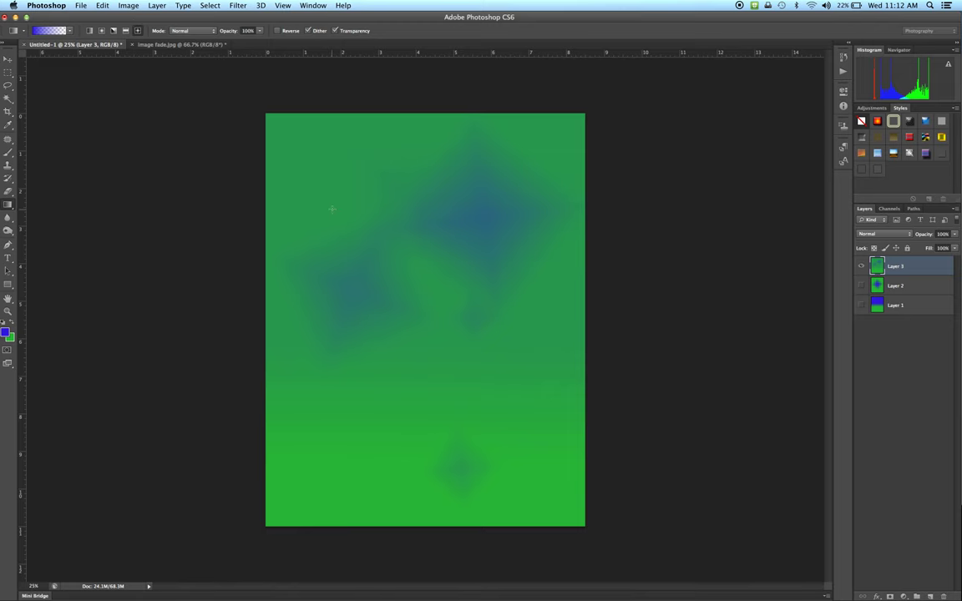
left_click_drag(336, 216, 433, 335)
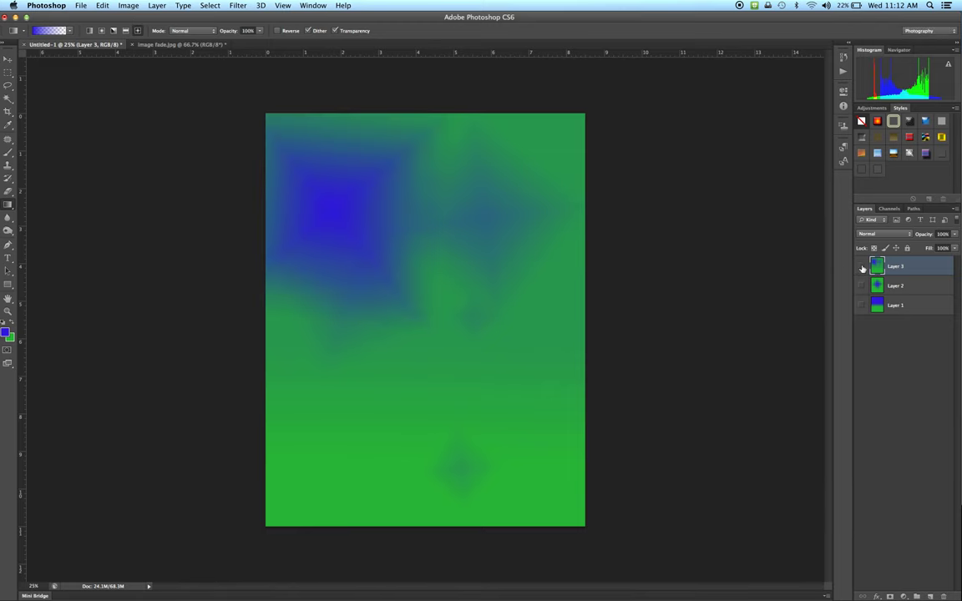
- Hide Layer 3, add a new layer, and draw a diagonal blue-to-transparent linear gradient from the upper left toward the lower right
left_click(862, 267)
key("alt+shift+super+n")
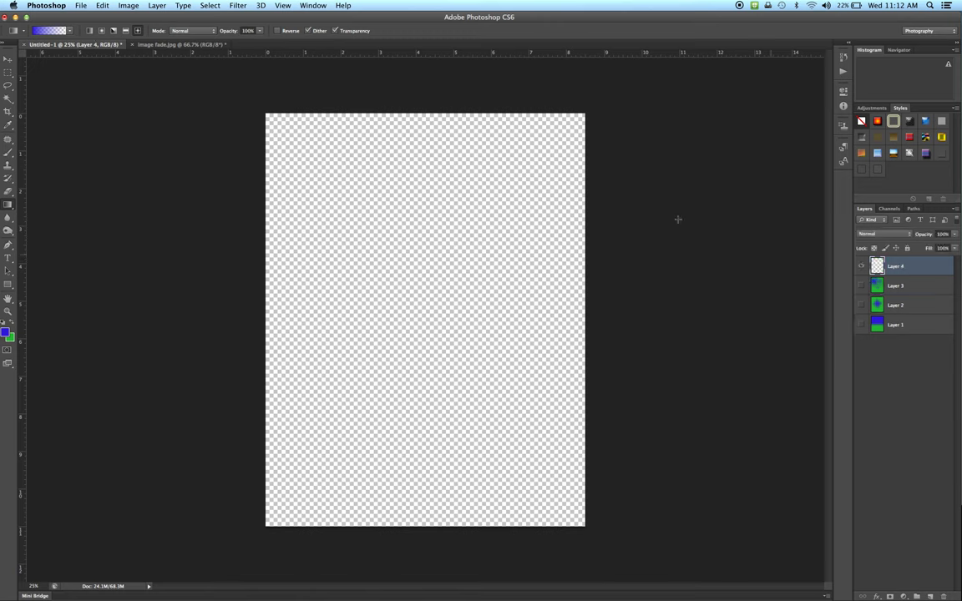
left_click(89, 30)
left_click_drag(377, 213, 495, 338)
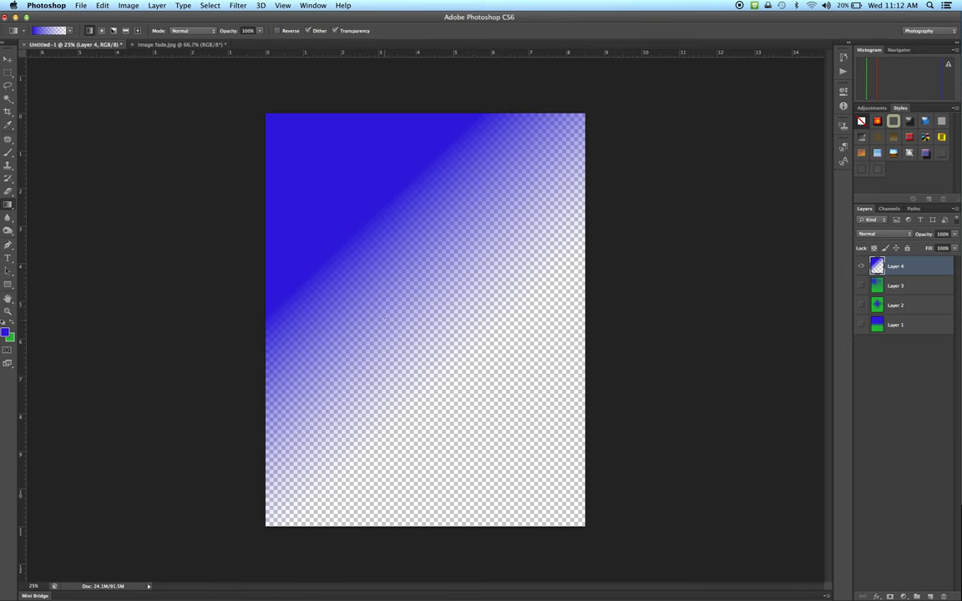
- Draw a diagonal transparent rainbow gradient over the blue fade, and undo it
left_click(70, 30)
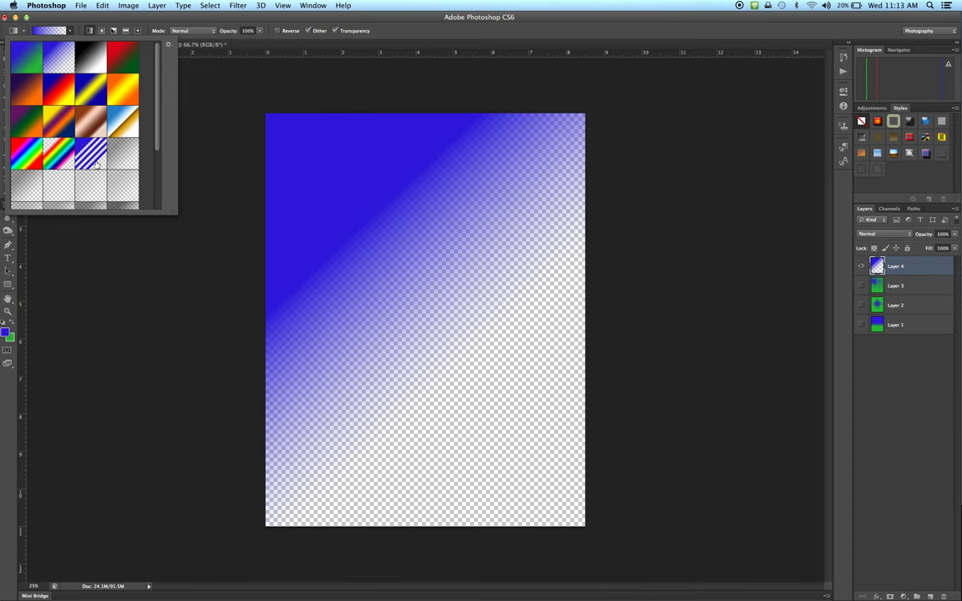
left_click(56, 140)
left_click(367, 269)
left_click_drag(351, 259, 495, 376)
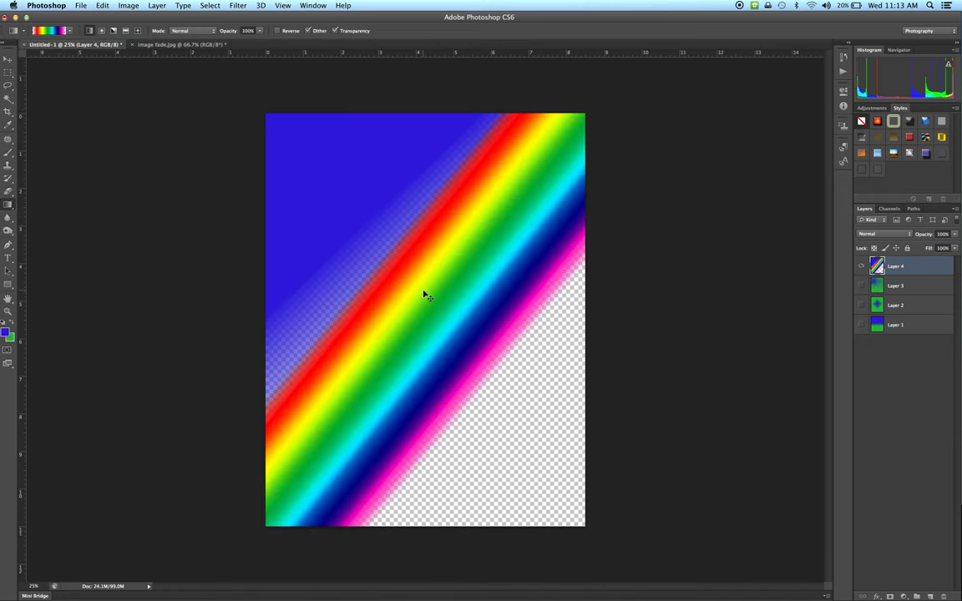
key("super+z")
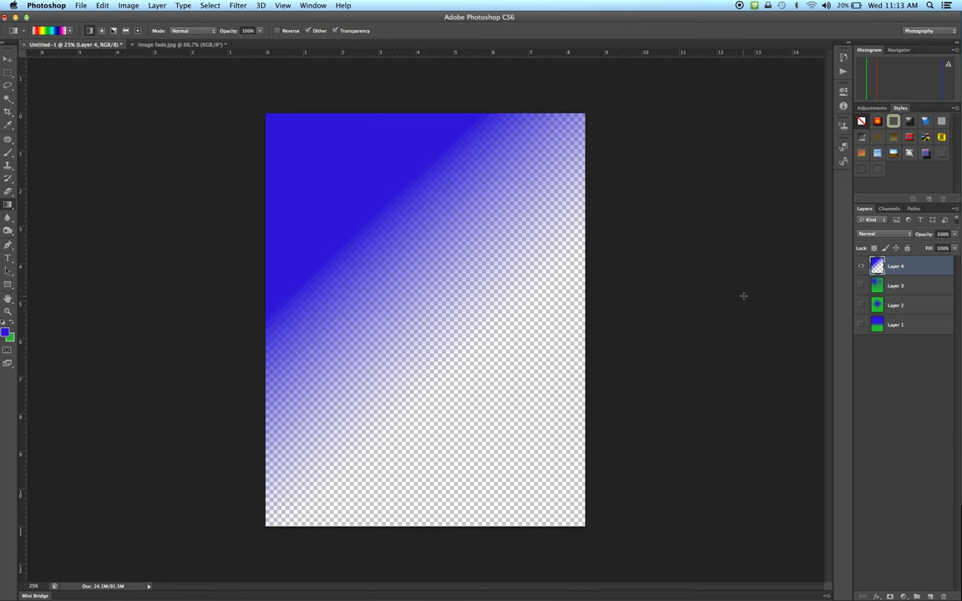
- Replace the current gradient presets with the Photographic Toning set and look through its gradients
left_click(69, 30)
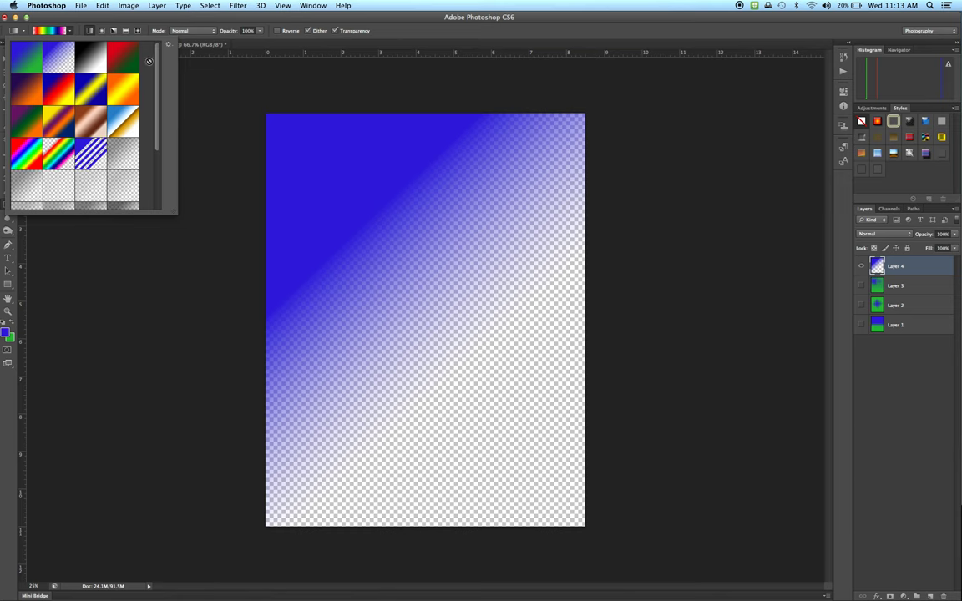
left_click(168, 44)
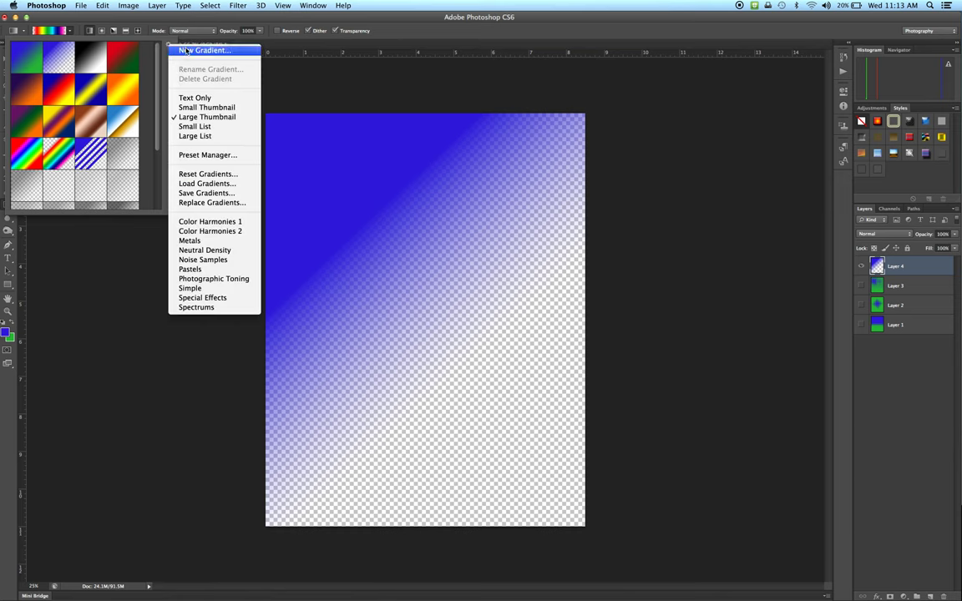
left_click(209, 278)
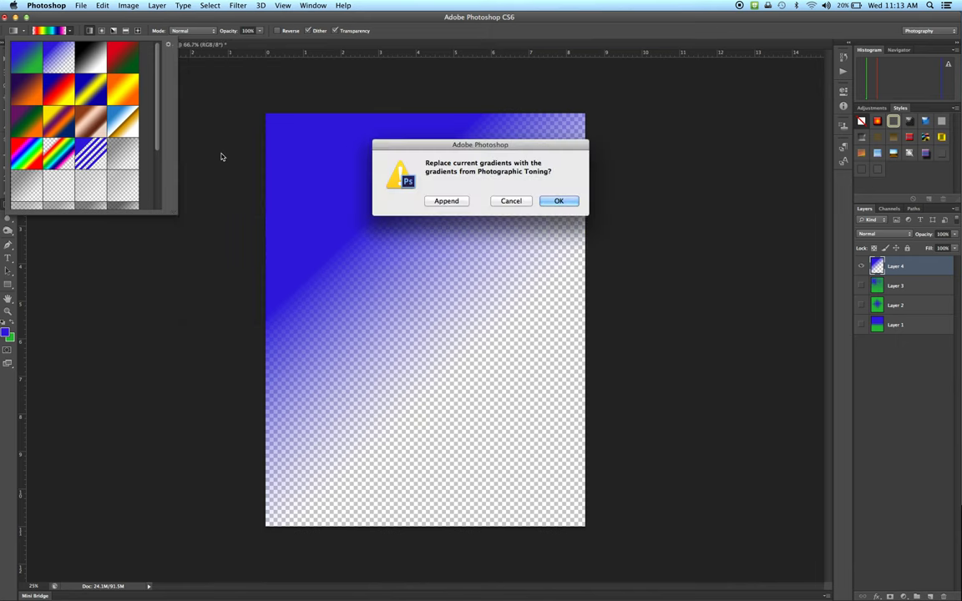
left_click(555, 201)
scroll(85, 75, "down", 5)
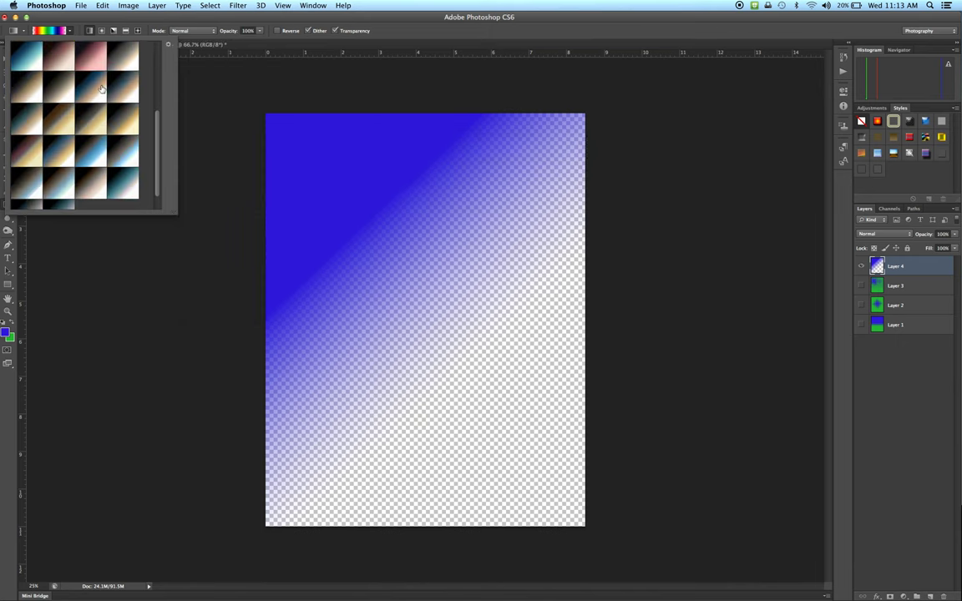
scroll(84, 71, "up", 5)
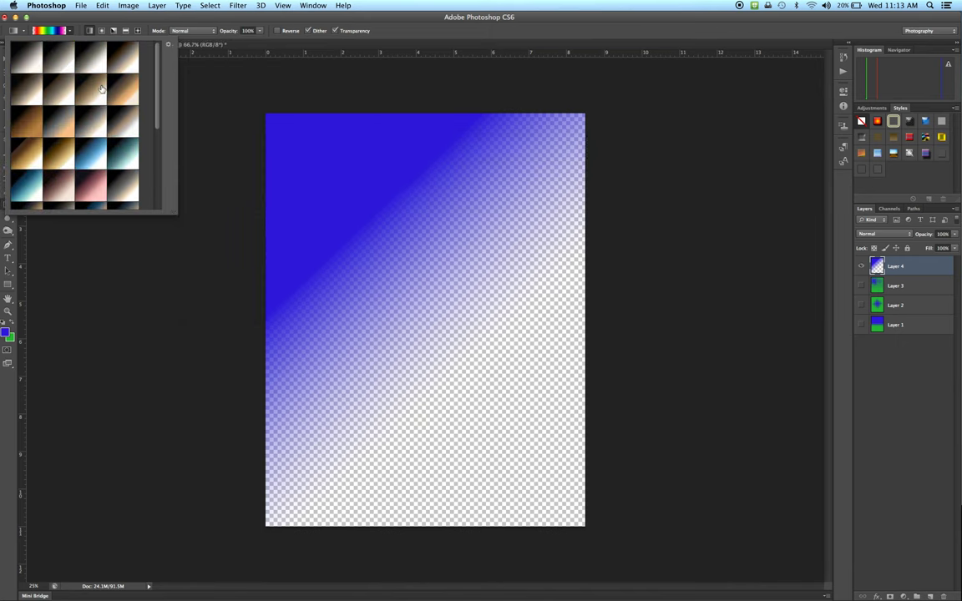
- Reset the gradient presets to the default set and choose the blue-to-green Foreground to Background gradient
left_click(168, 44)
left_click(228, 172)
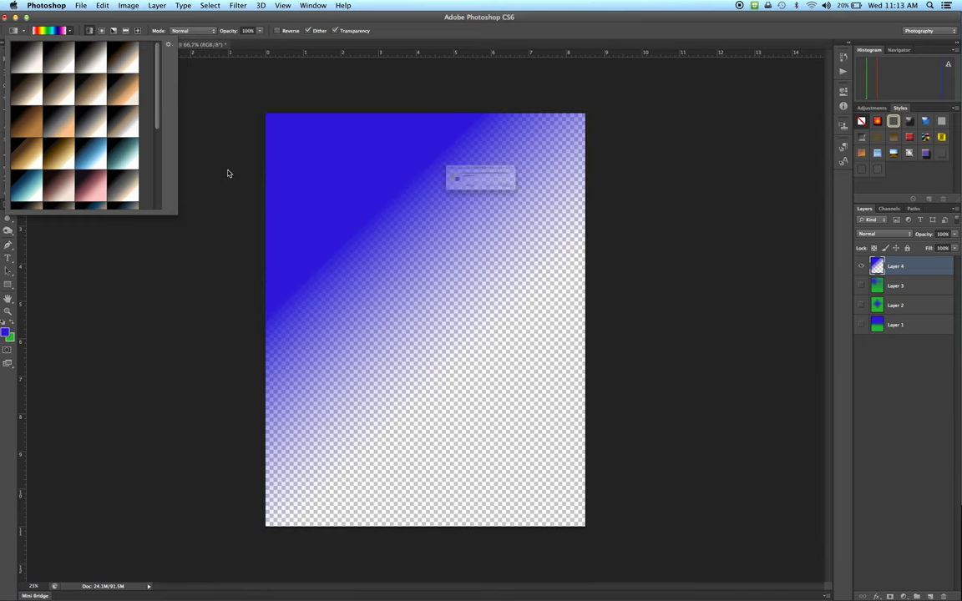
left_click(556, 200)
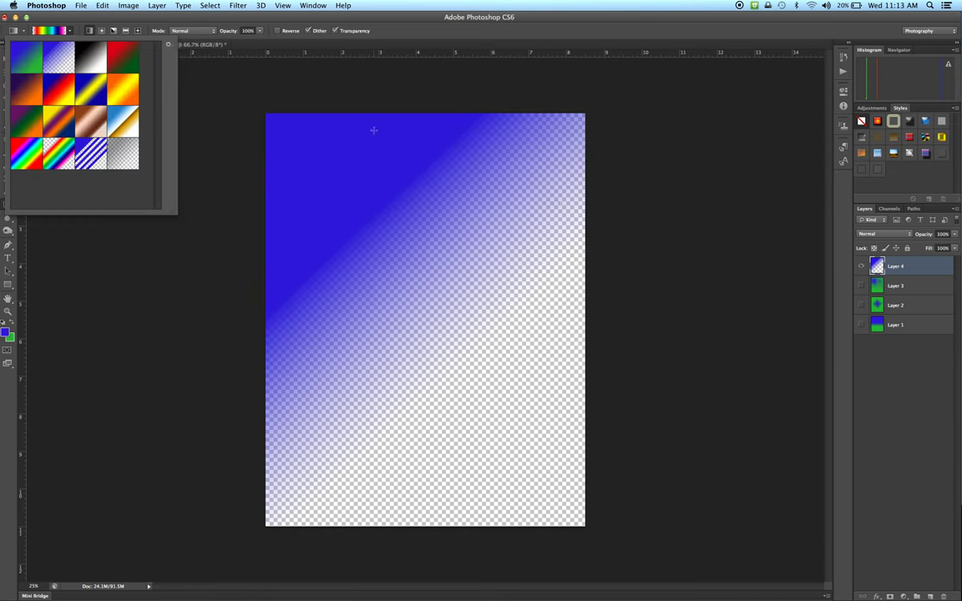
left_click(36, 62)
left_click(81, 17)
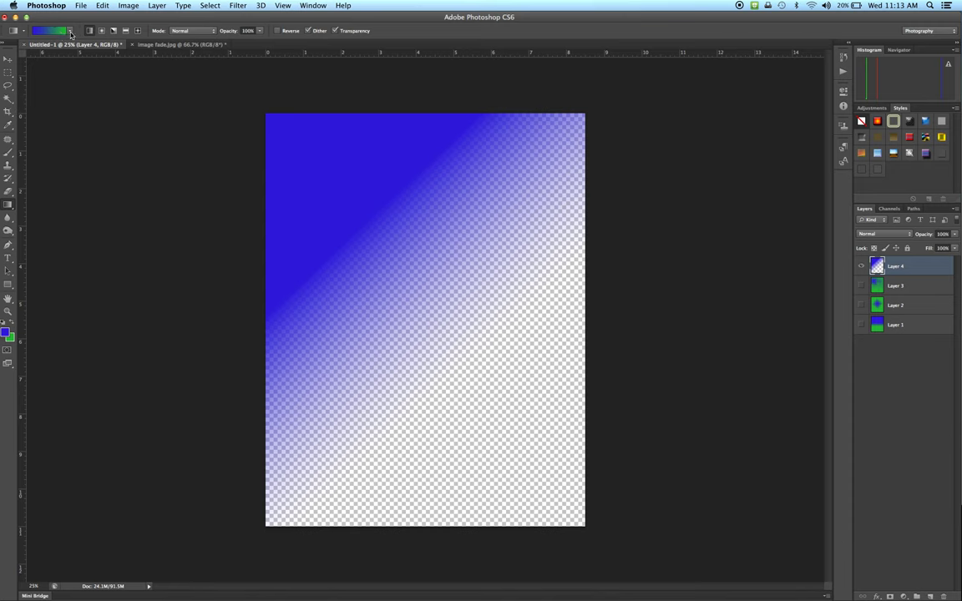
- Open the Foreground to Background gradient in the Gradient Editor and check its start and end color stops
left_click(50, 35)
left_click_drag(247, 226, 117, 97)
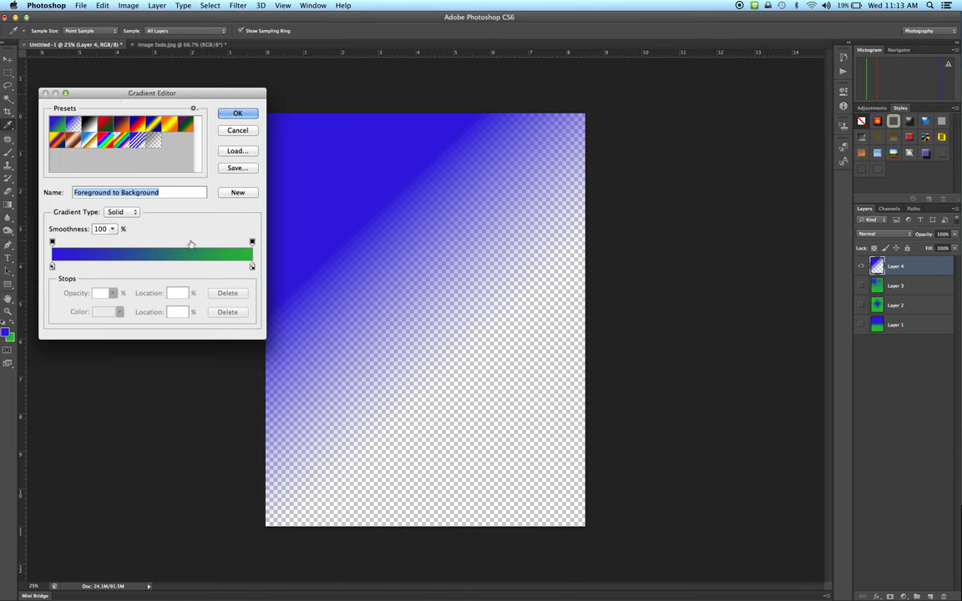
left_click(52, 267)
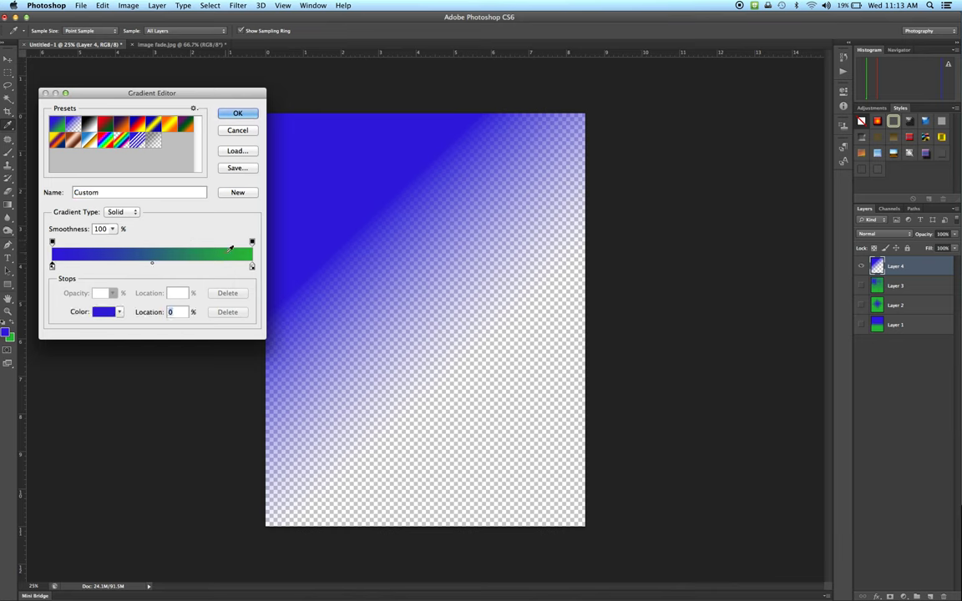
left_click(251, 267)
left_click(52, 267)
- Switch the gradient's start color stop to the Background color and back to the Foreground color
left_click(119, 312)
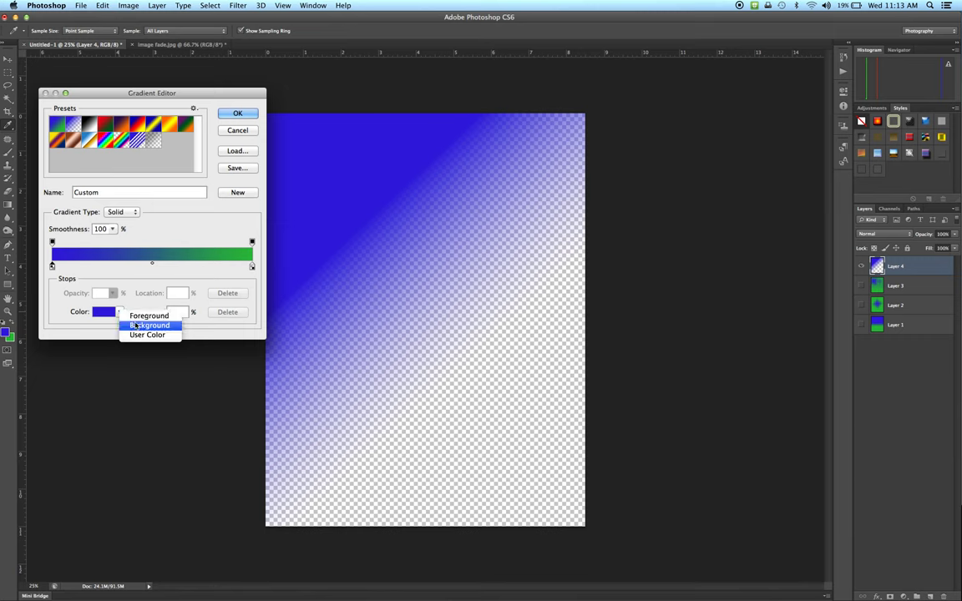
left_click(136, 326)
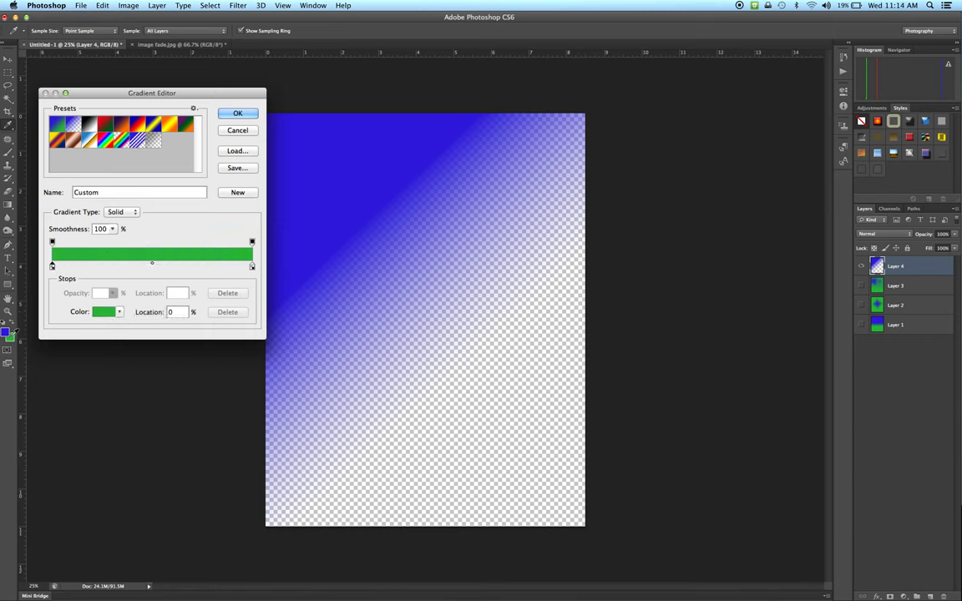
left_click(119, 312)
left_click(138, 312)
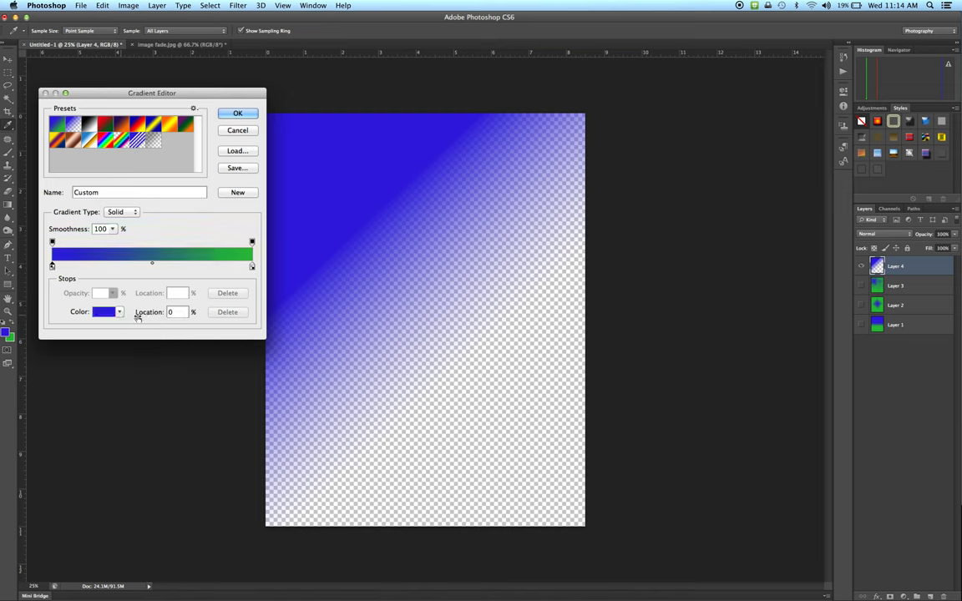
- Give the gradient's start color stop a custom user color, pinkish red #ee2069
left_click(118, 313)
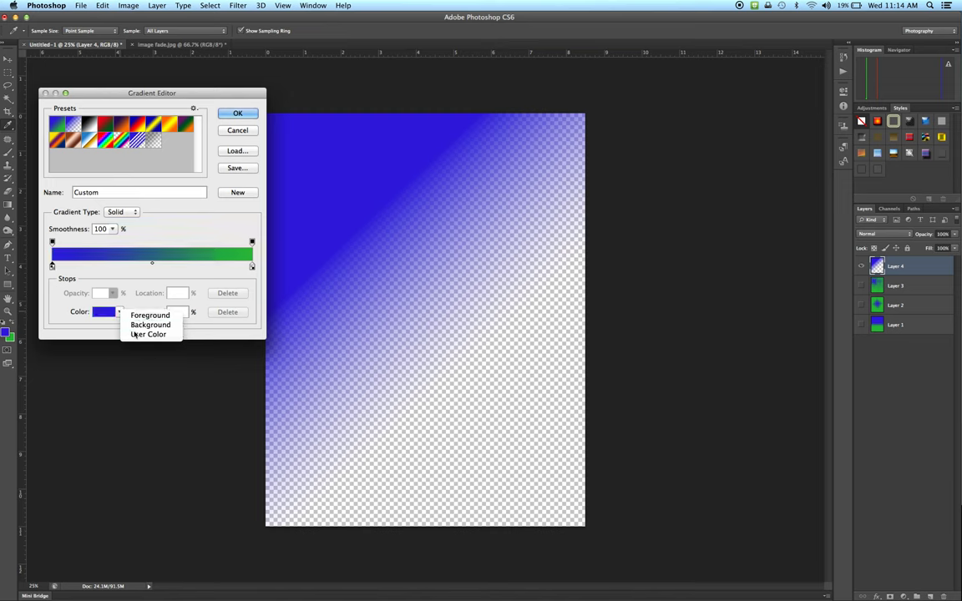
left_click(134, 335)
left_click(104, 311)
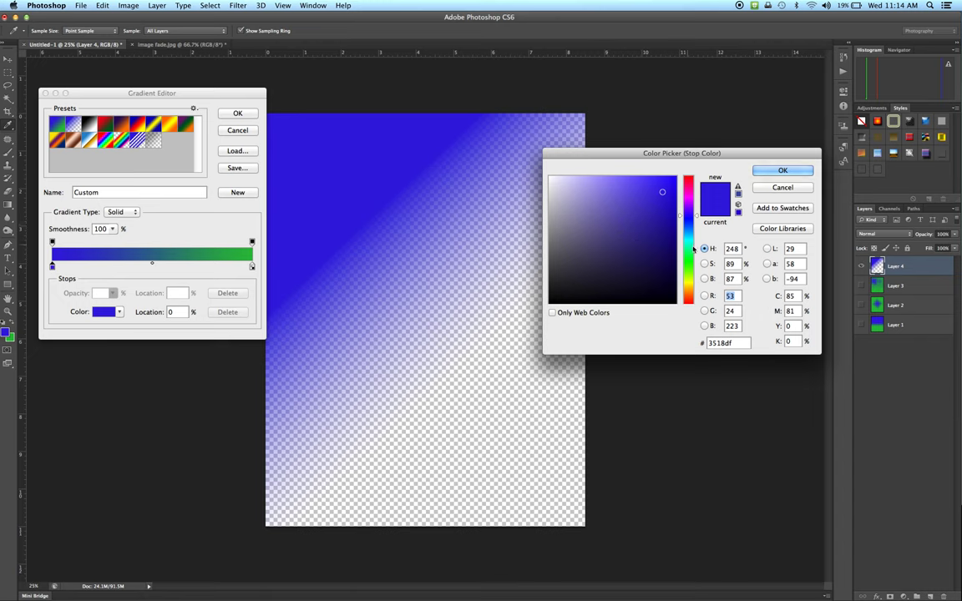
left_click(689, 184)
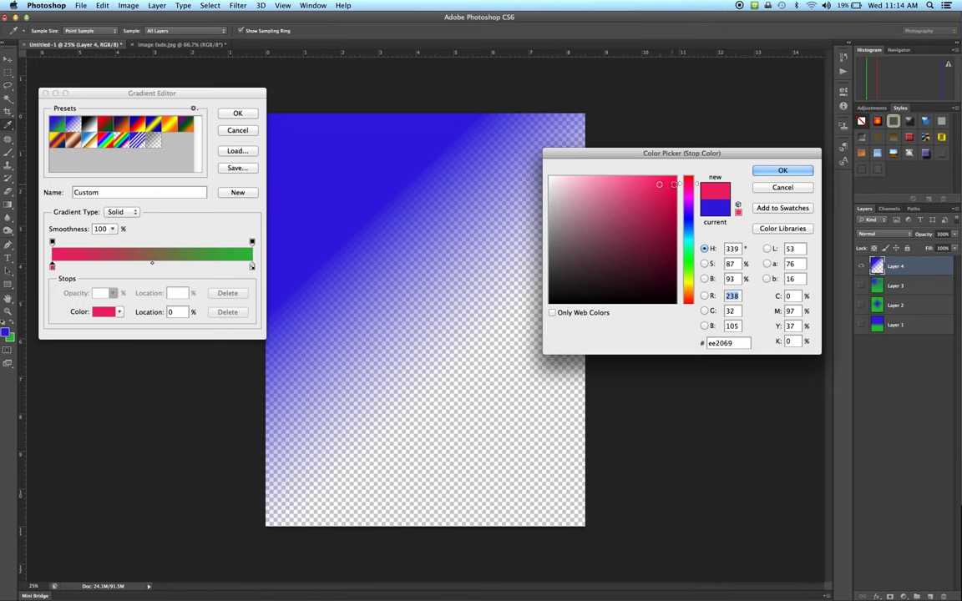
left_click(783, 170)
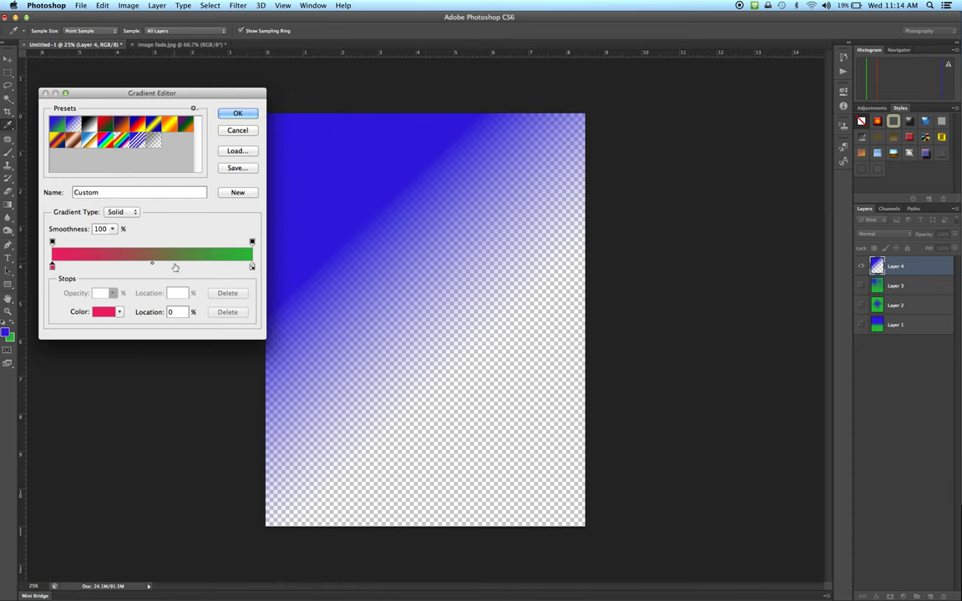
- Add a blue #2e20ee color stop near the middle of the gradient and set the blue-to-green midpoint to 42%
left_click(182, 266)
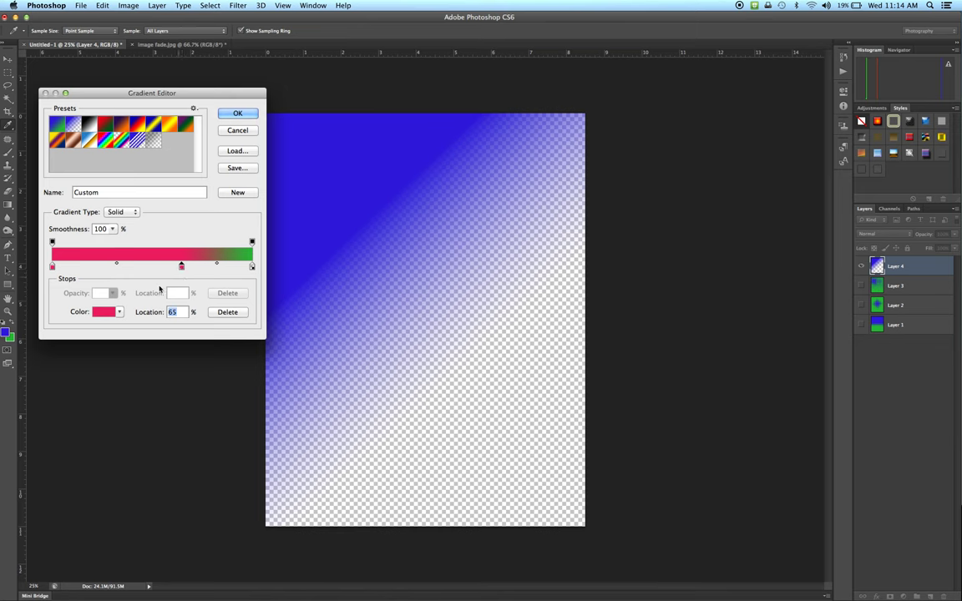
left_click(105, 314)
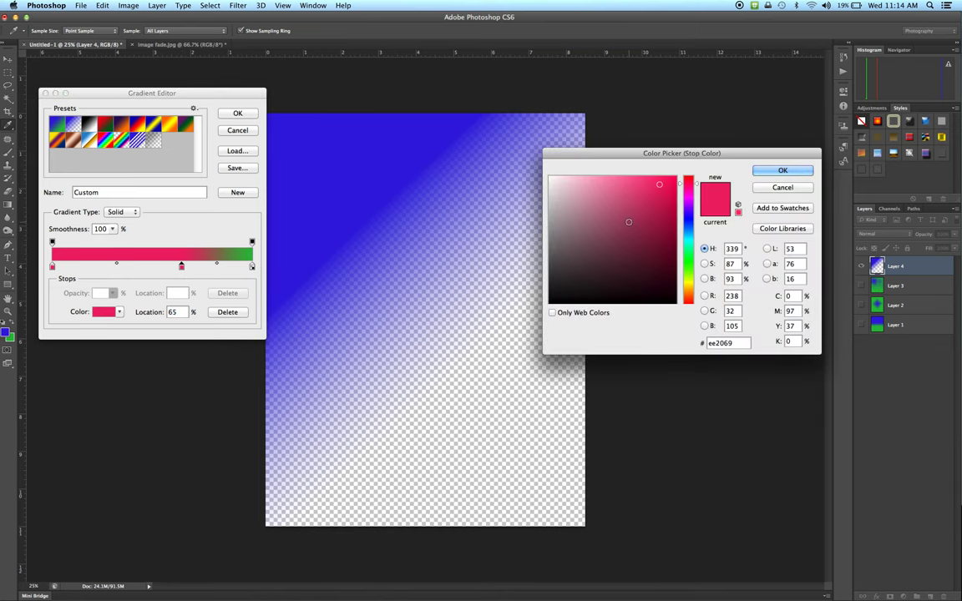
left_click(684, 217)
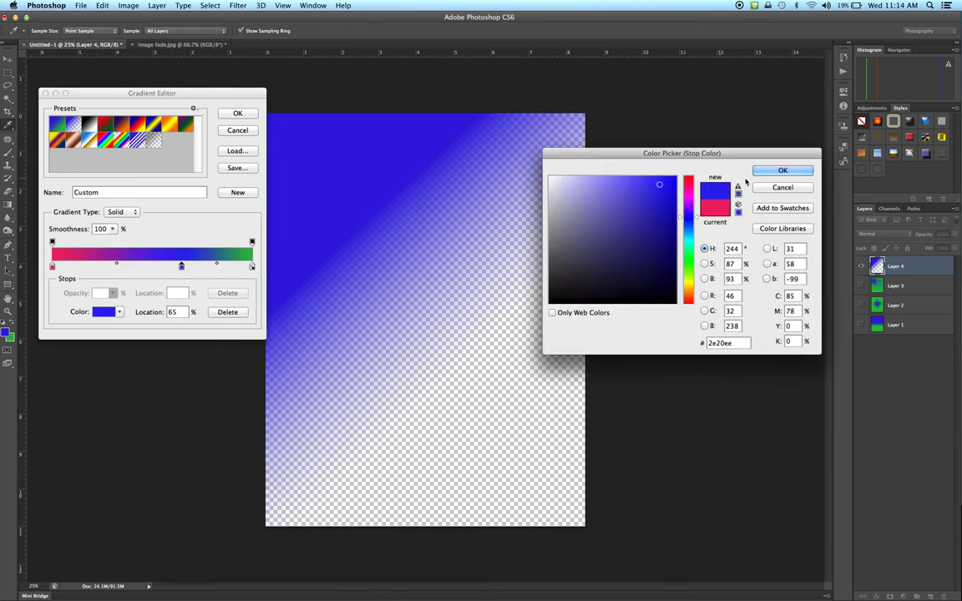
left_click(781, 171)
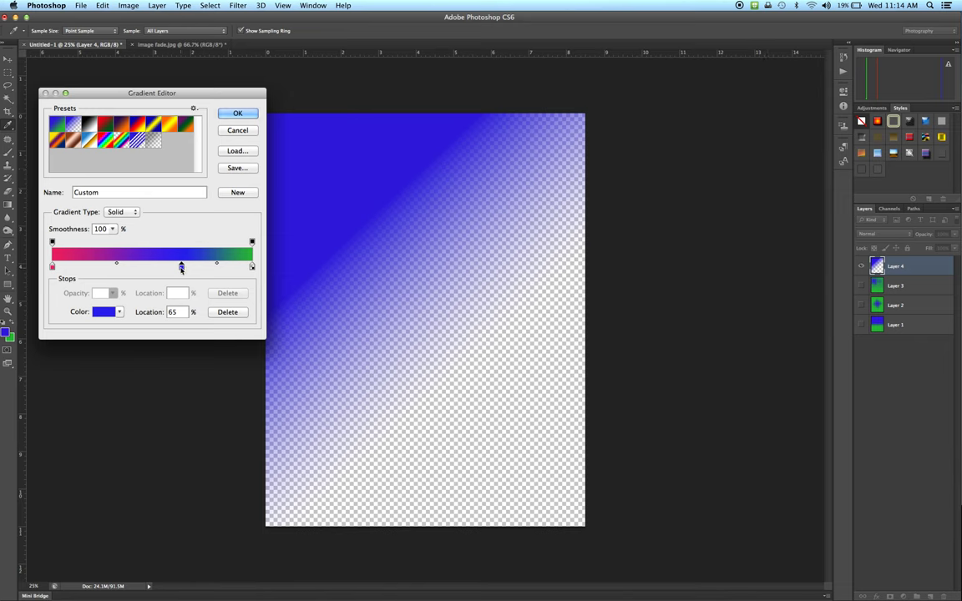
mouse_move(181, 267)
left_mouse_down()
mouse_move(105, 267)
mouse_move(241, 268)
mouse_move(192, 267)
left_mouse_up()
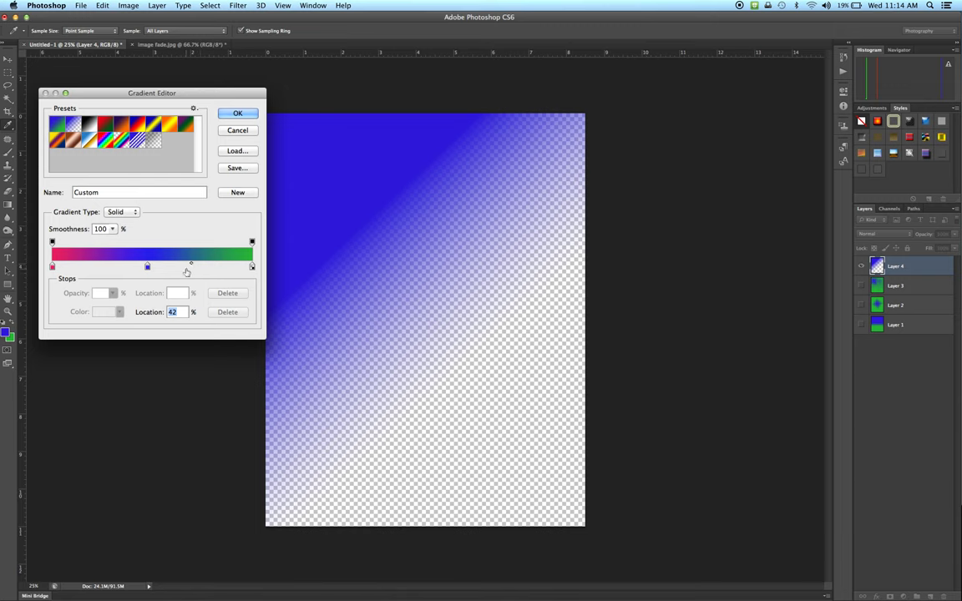
- Lower the gradient's end opacity stop to 14% and restore it to 100%
left_click(253, 243)
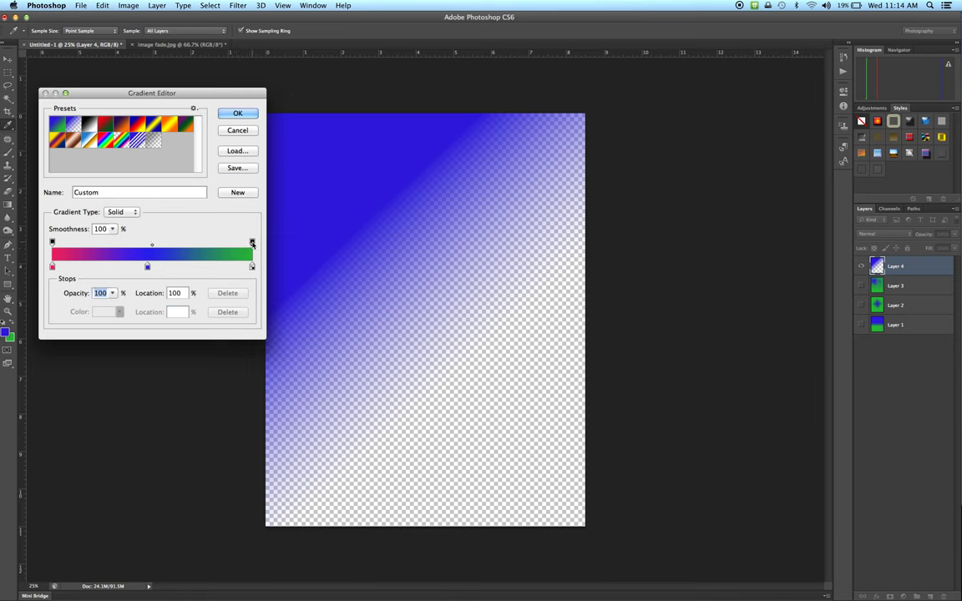
left_click(112, 293)
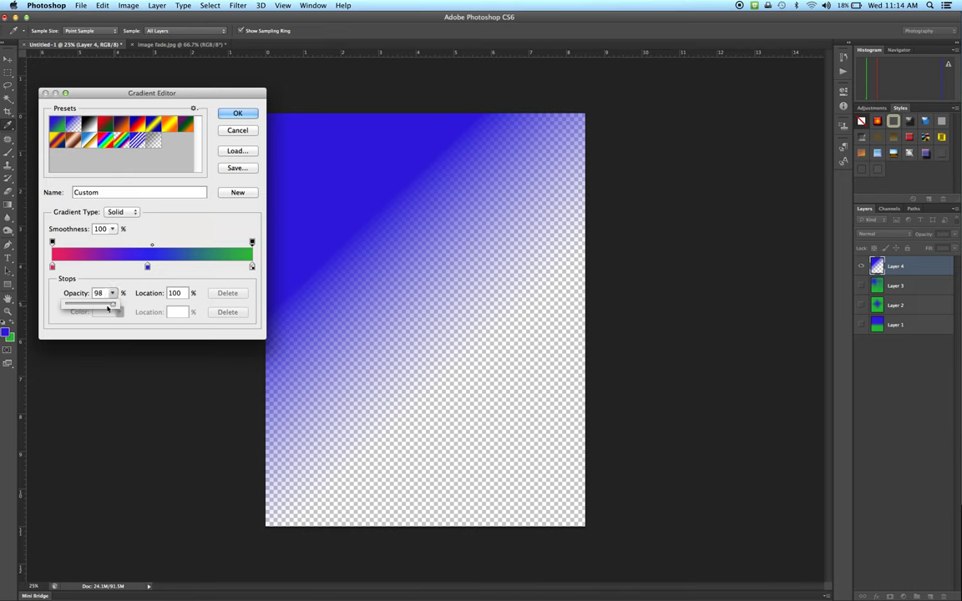
left_click_drag(115, 308, 73, 307)
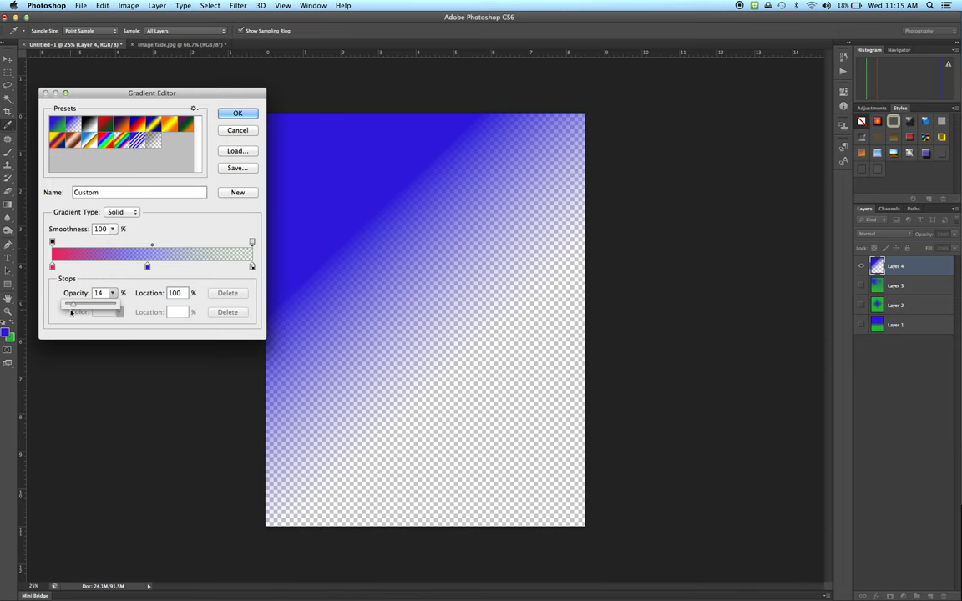
left_click_drag(72, 307, 119, 307)
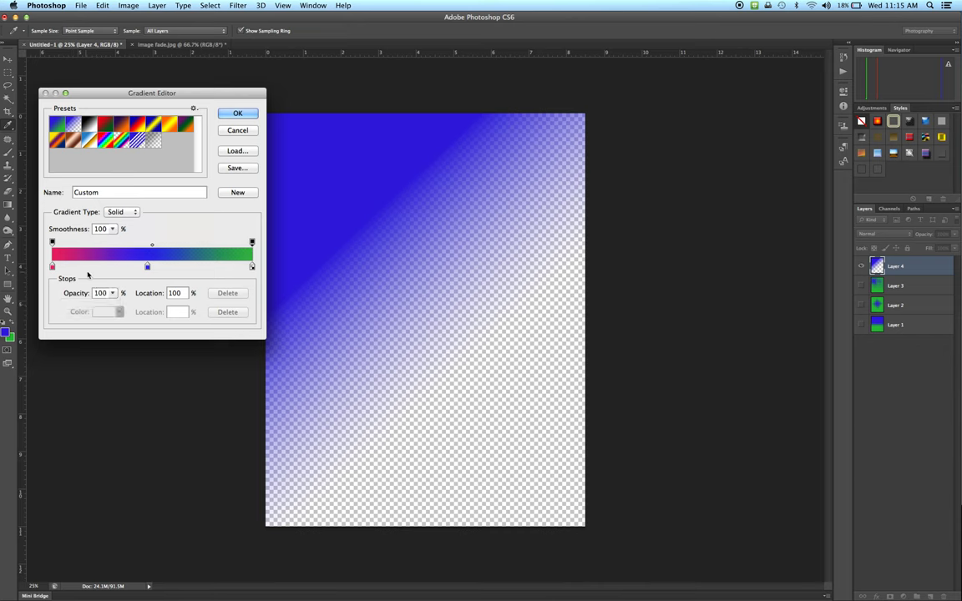
- Enter a custom name for the pink-blue-green gradient, save it as a new preset, and accept the Gradient Editor
double_click(133, 192)
type("to")
left_click(241, 193)
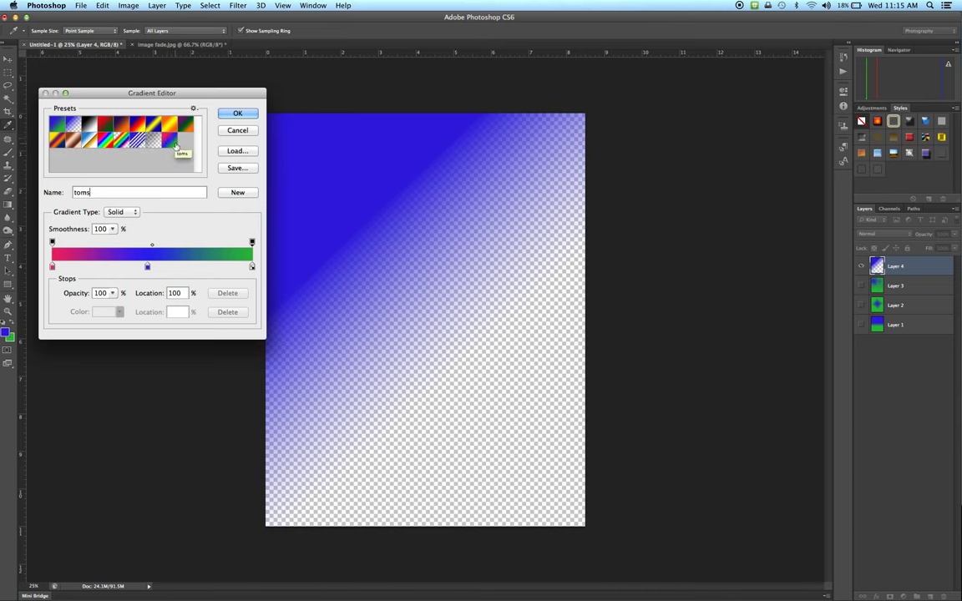
left_click(238, 114)
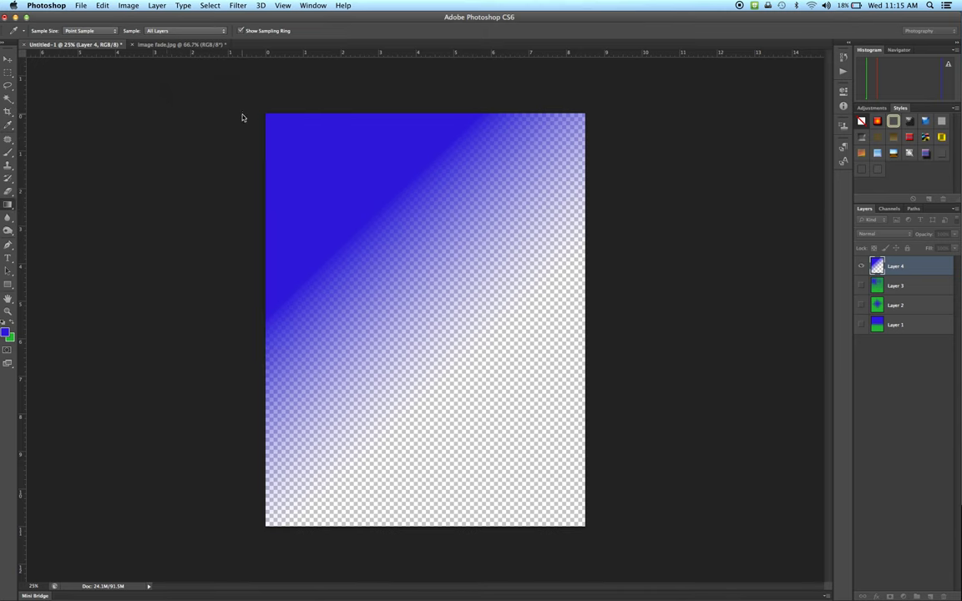
- Choose the blue-to-green gradient preset and draw it diagonally from the page's upper left toward the lower right on Layer 4
left_click(71, 31)
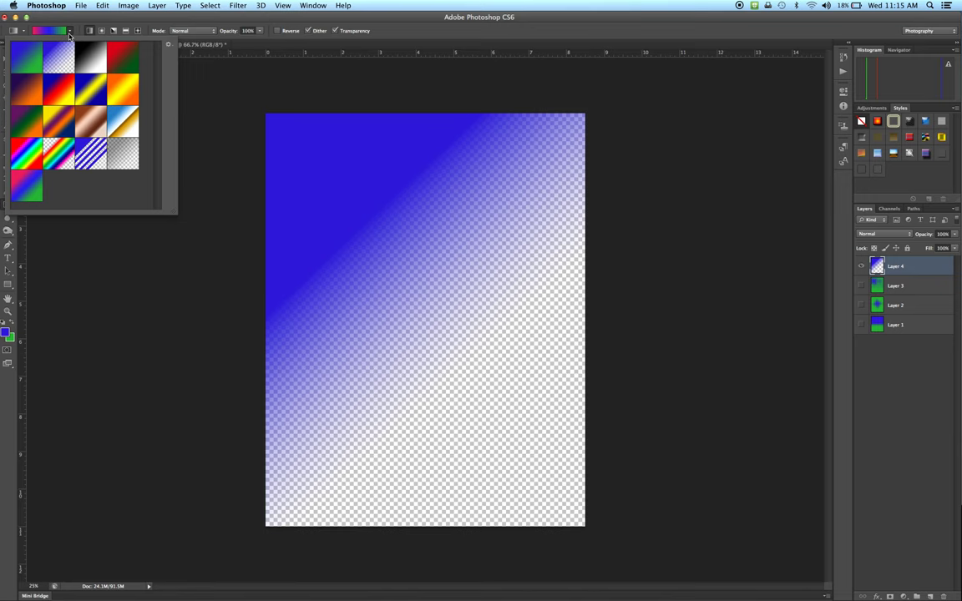
left_click(35, 54)
left_click(293, 212)
left_click_drag(293, 212, 461, 394)
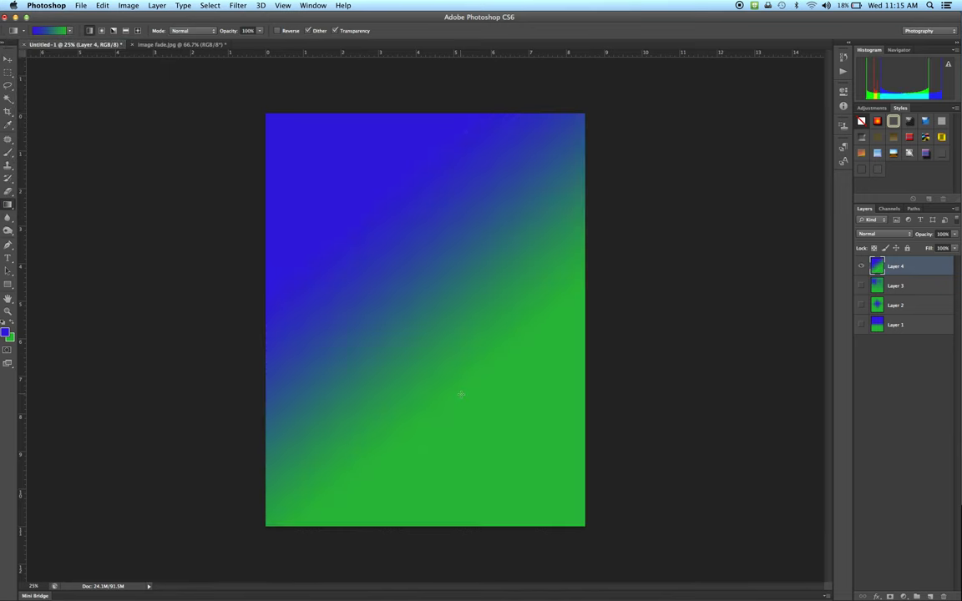
- Choose the custom pink-blue-green preset and draw it diagonally down across the page on Layer 4
left_click(72, 33)
left_click(29, 171)
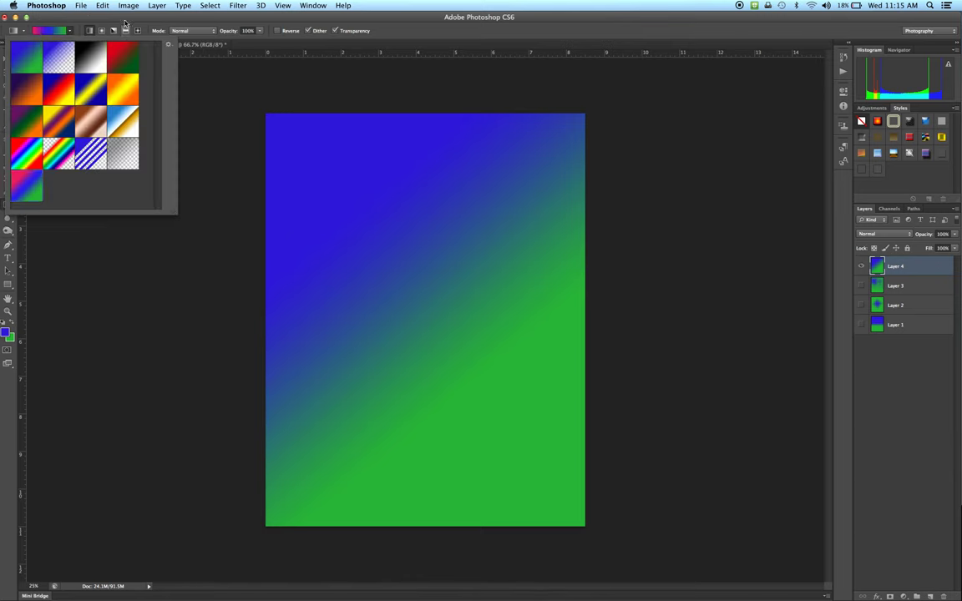
left_click(115, 22)
left_click_drag(362, 195, 480, 398)
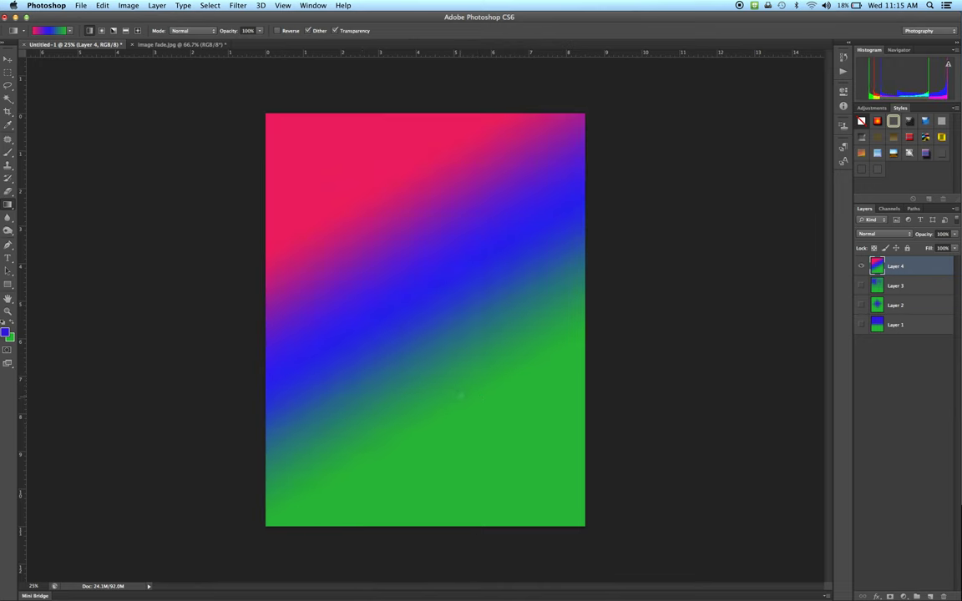
- Review presets in the Gradient Editor and apply Foreground to Background as the active gradient
left_click(58, 32)
left_click(76, 123)
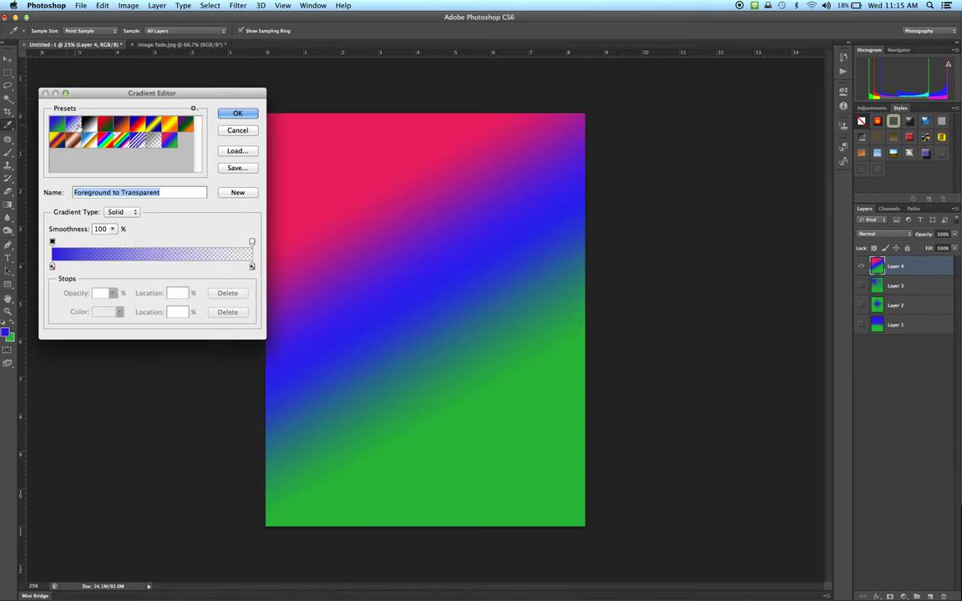
left_click(87, 124)
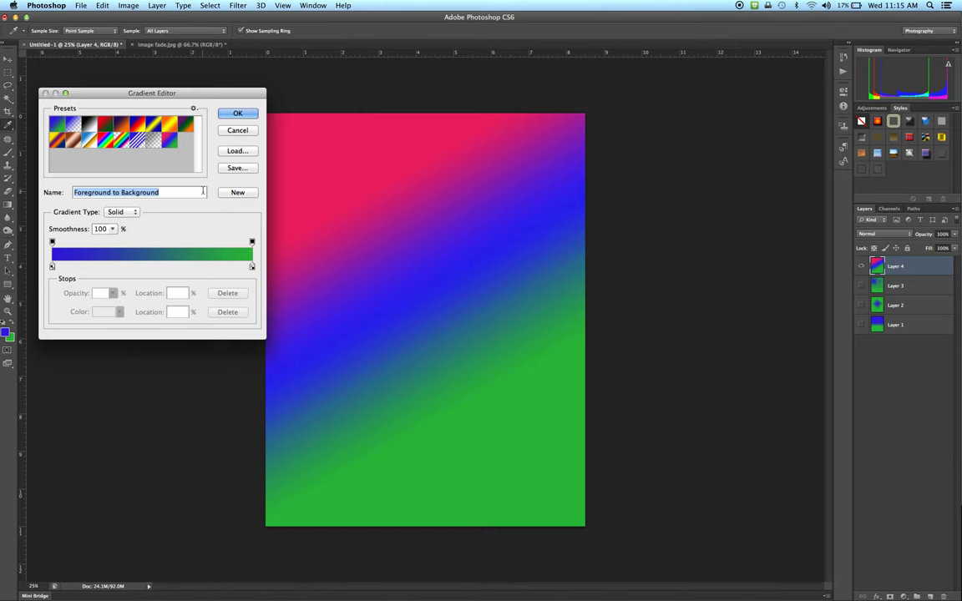
left_click(238, 115)
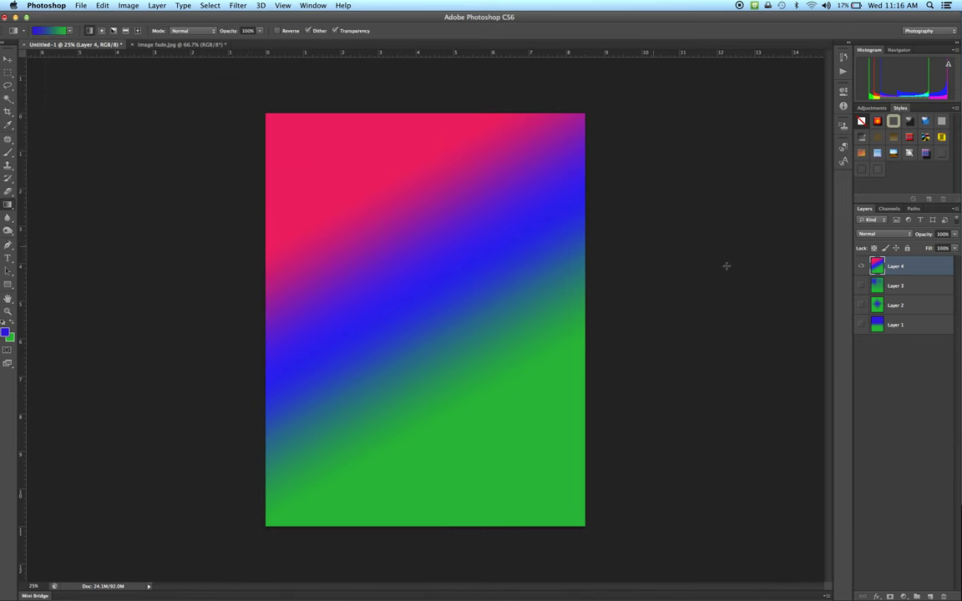
- Hide Layer 4 in the Letter-size page and switch to the image fade.jpg document
left_click(861, 267)
left_click(862, 266)
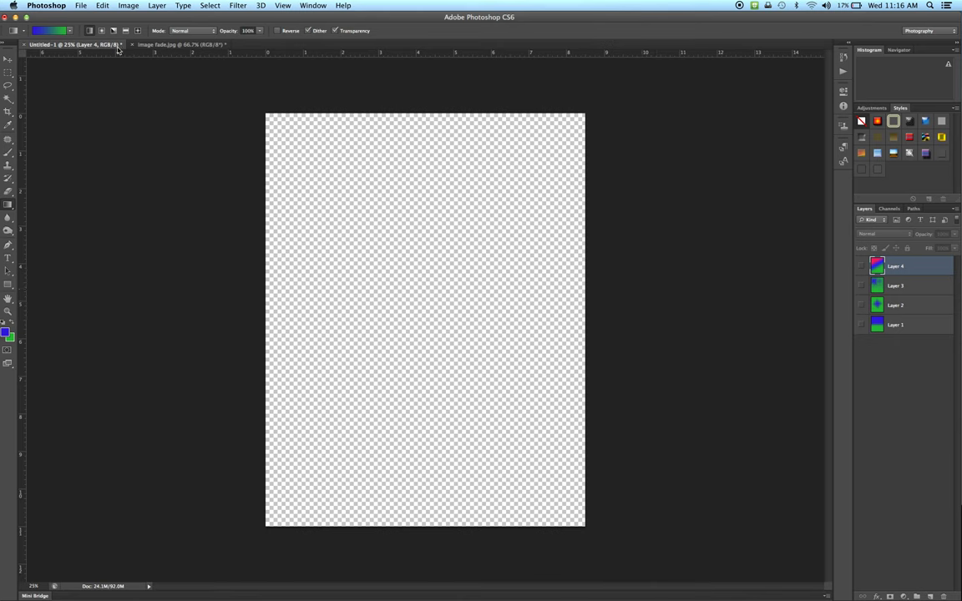
left_click(167, 44)
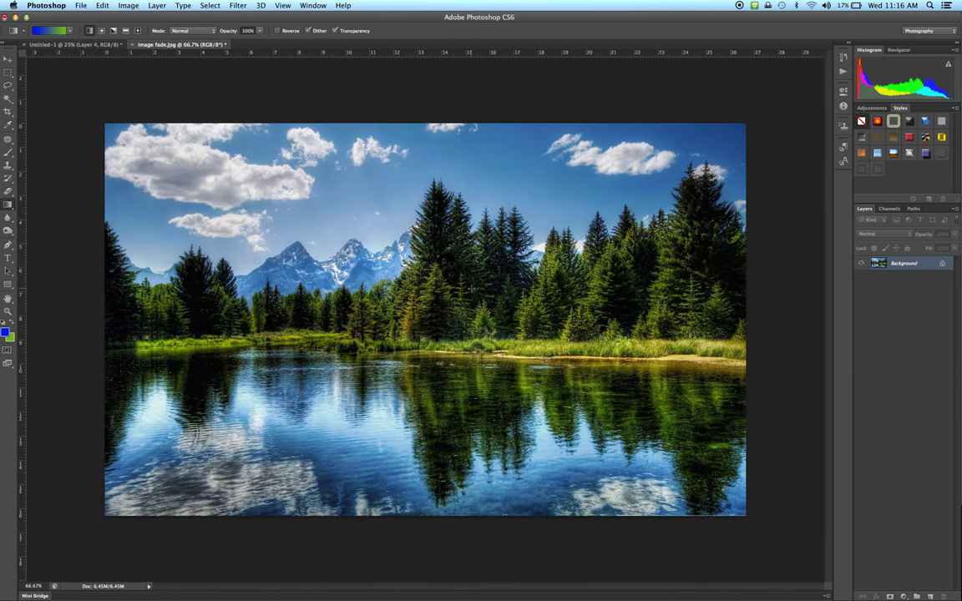
- Set the foreground to white and the background to black, and choose the Foreground to Transparent gradient preset
left_click(6, 322)
left_click(11, 322)
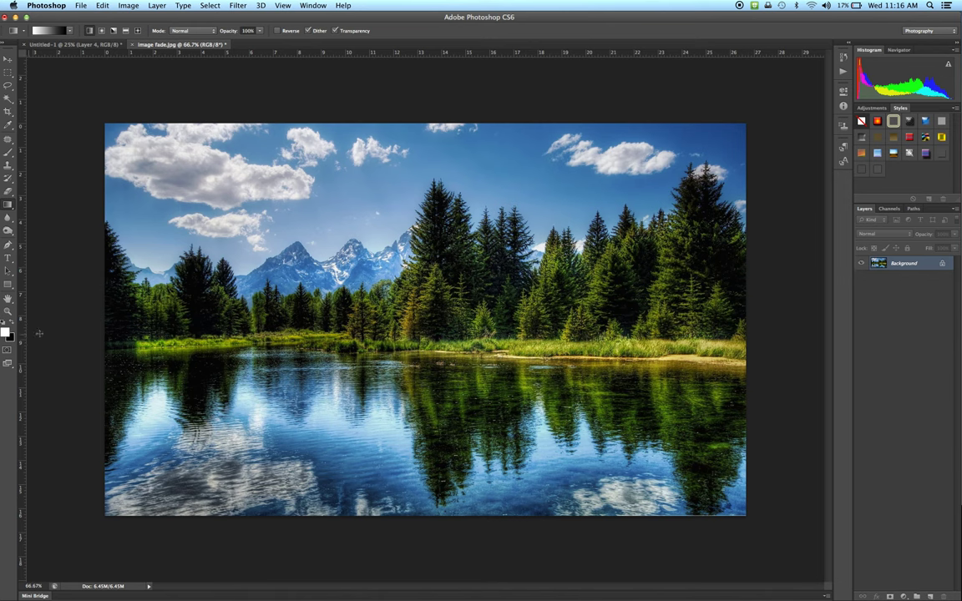
left_click(68, 31)
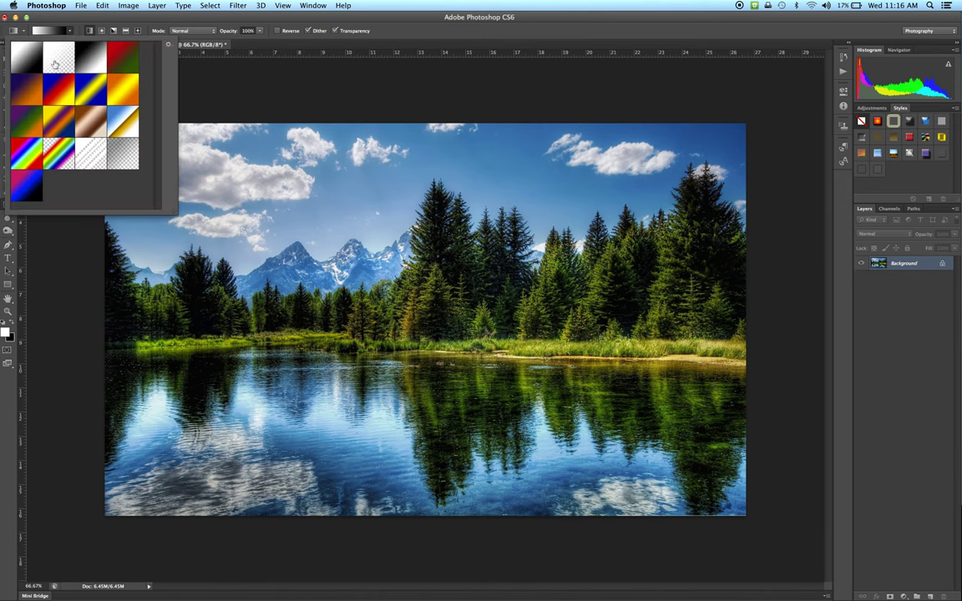
left_click(61, 66)
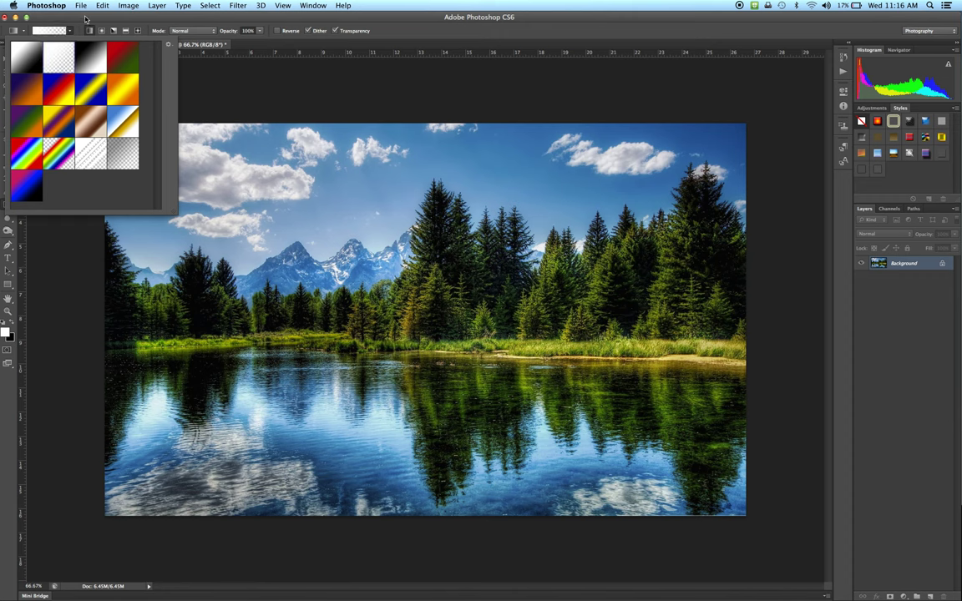
left_click(76, 13)
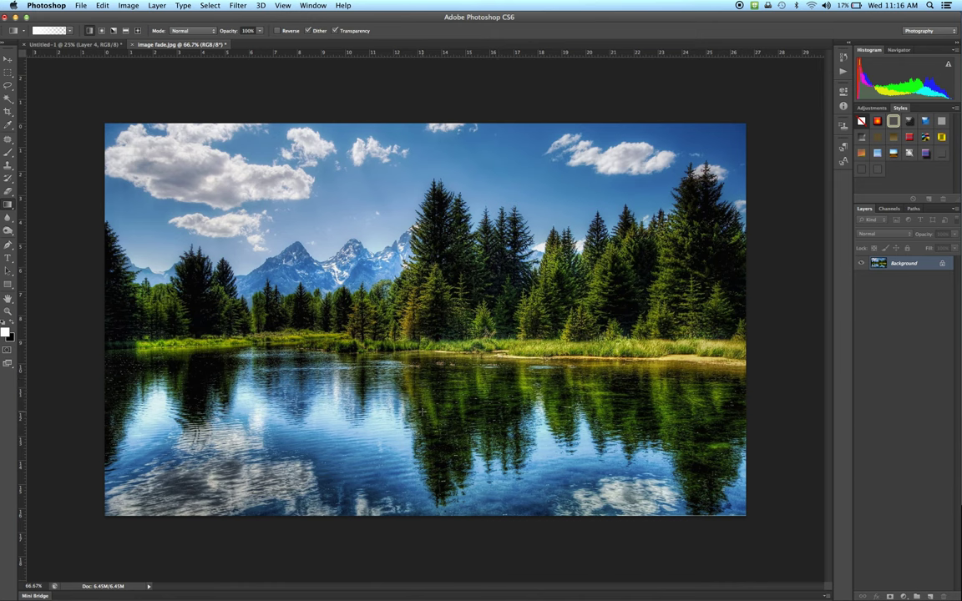
- Try fading the lake to white with upward gradients drawn directly on the Background layer, undoing each one
left_click_drag(420, 424, 419, 319)
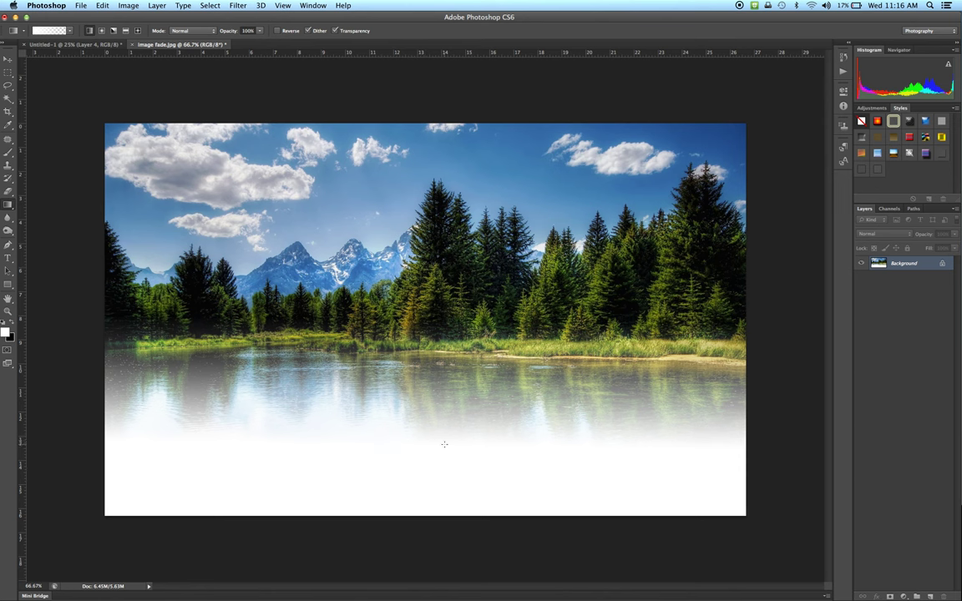
key("super+z")
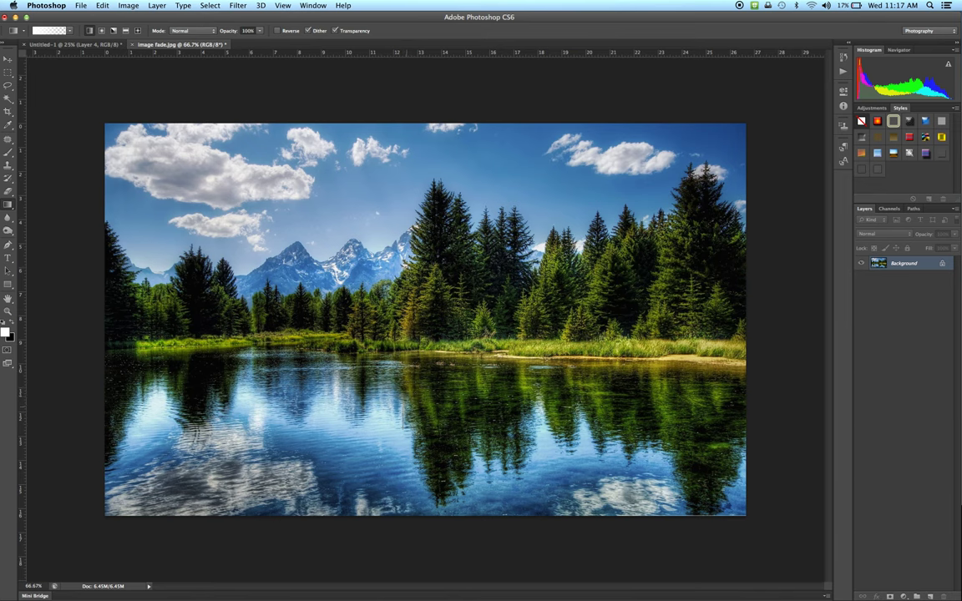
mouse_move(375, 398)
left_mouse_down()
mouse_move(405, 429)
mouse_move(381, 415)
left_mouse_up()
left_click_drag(401, 426, 401, 338)
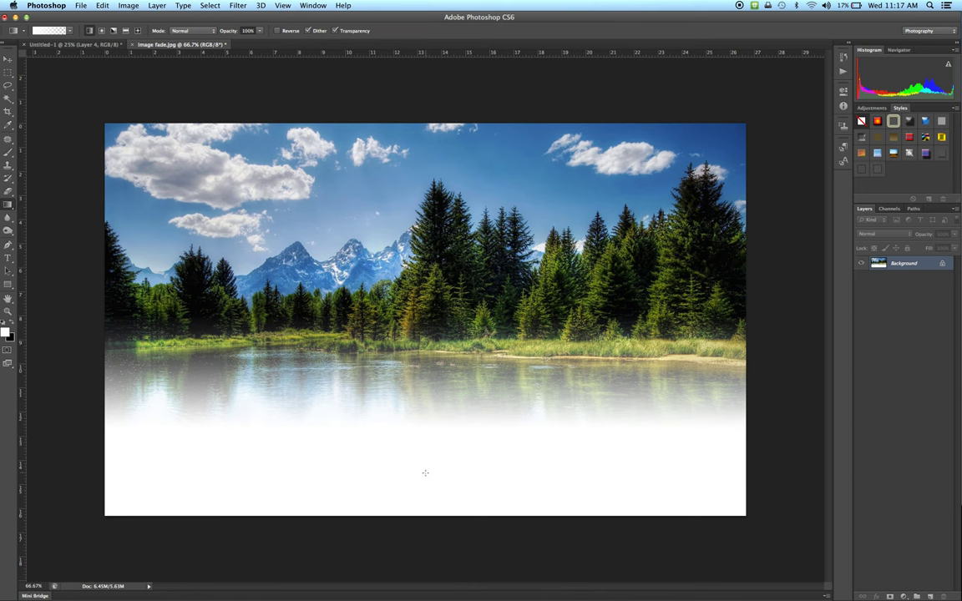
key("super+z")
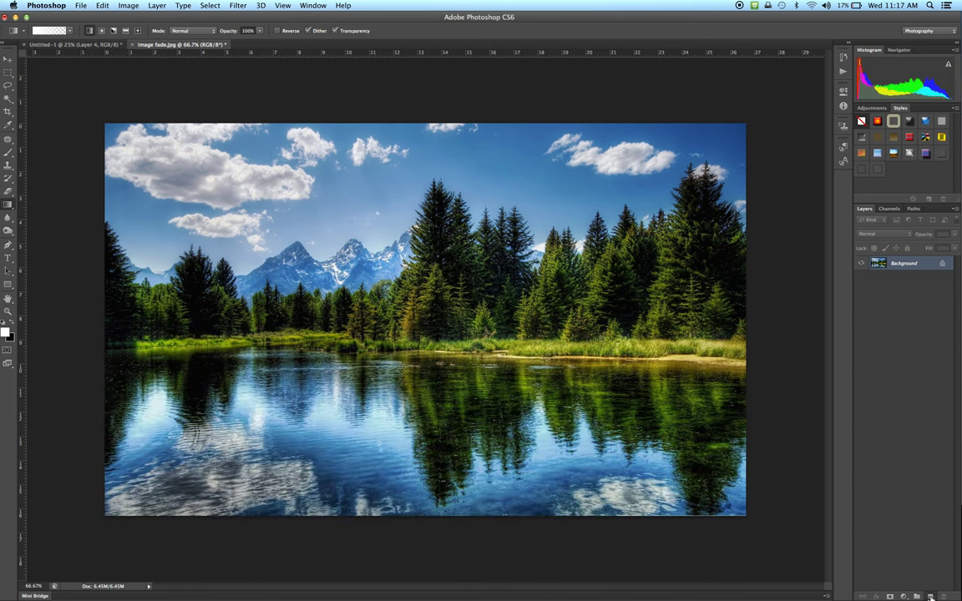
- Add a new layer, draw a white-to-transparent gradient upward from the lake over the trees, and reposition the fade vertically with the Move tool
left_click(930, 596)
left_click_drag(380, 372, 381, 238)
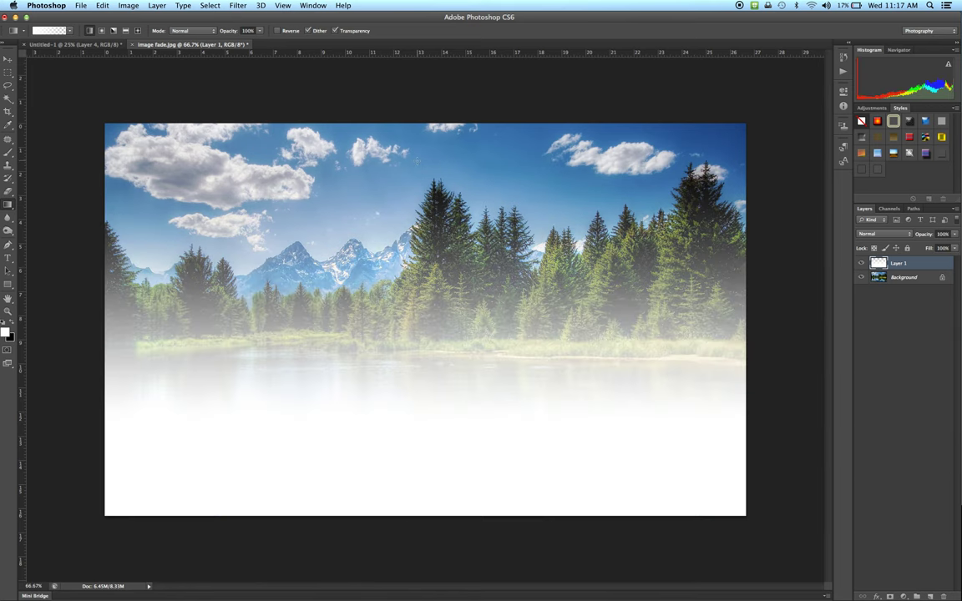
left_click(8, 59)
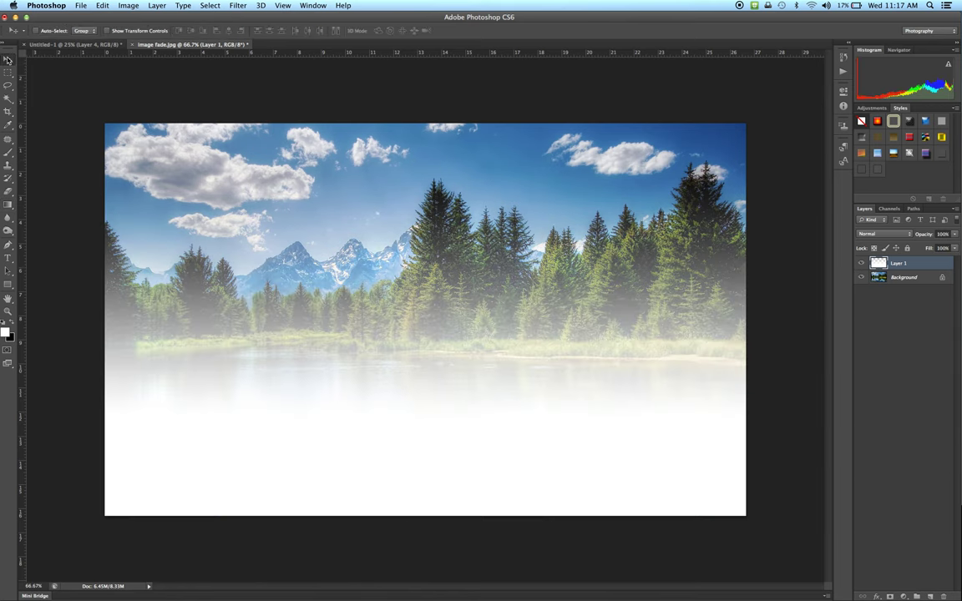
left_click_drag(440, 318, 440, 392)
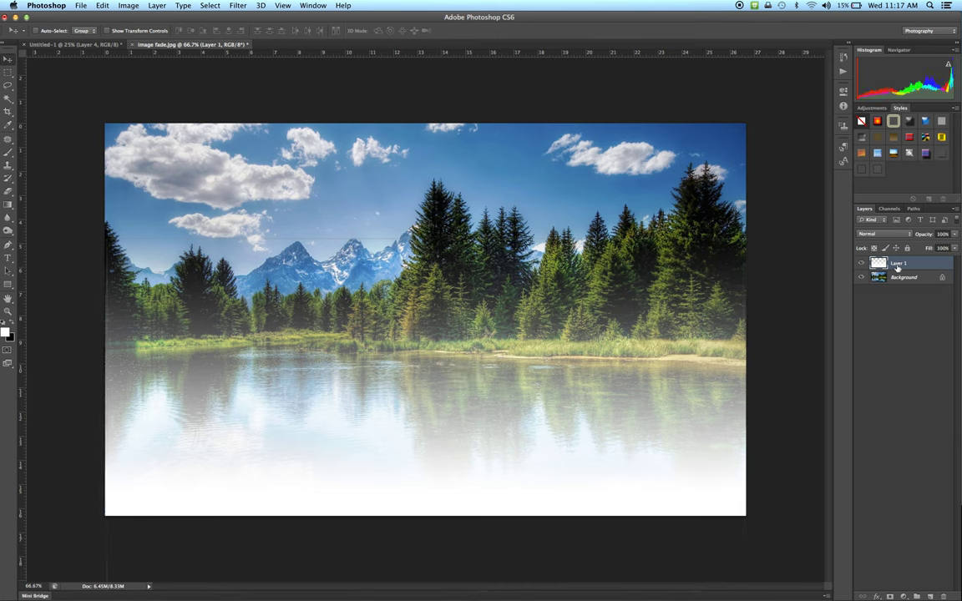
left_click_drag(566, 459, 564, 408)
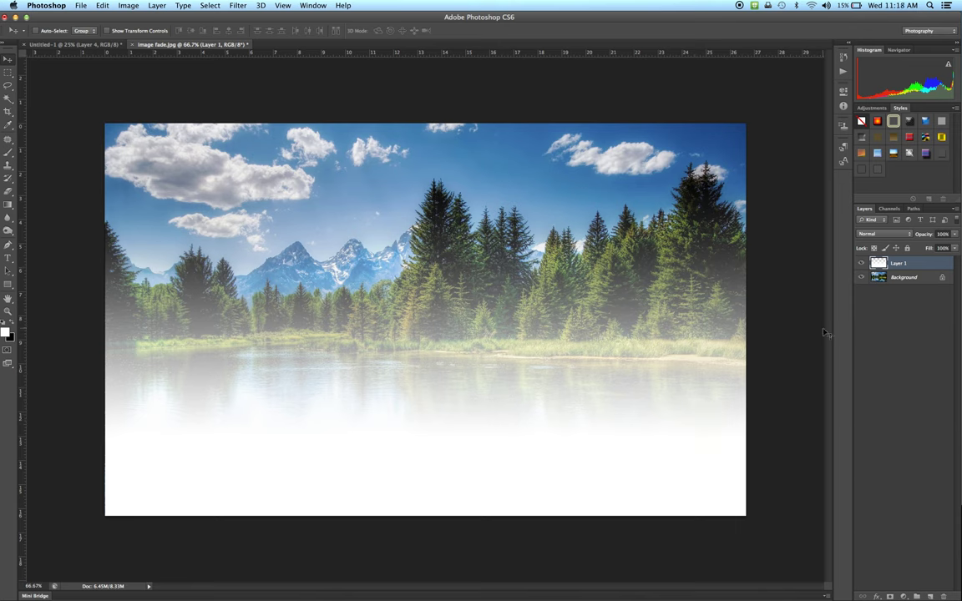
- Hide and delete the white fade layer, and add a new blank layer above the Background
left_click(862, 264)
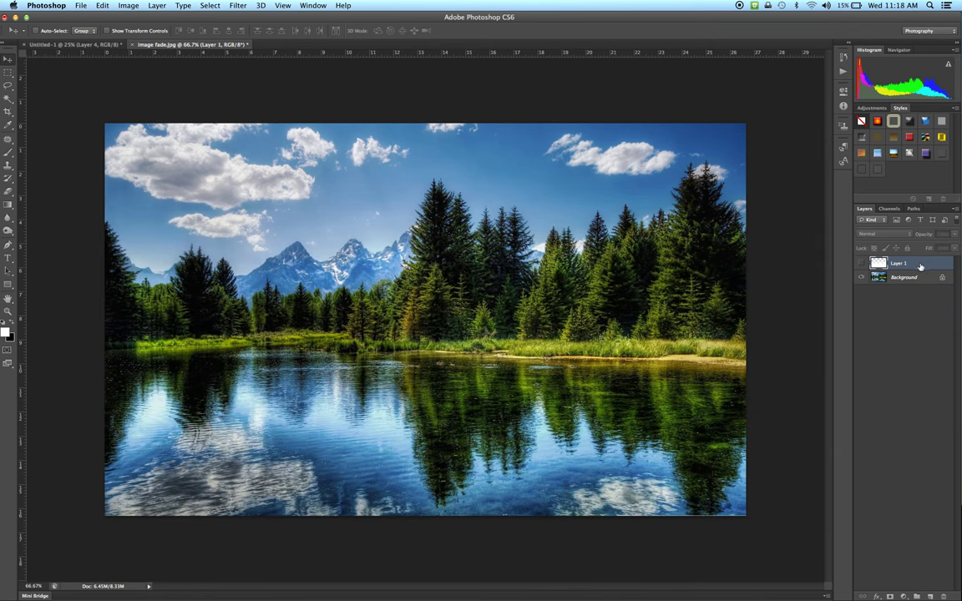
left_click_drag(920, 267, 942, 596)
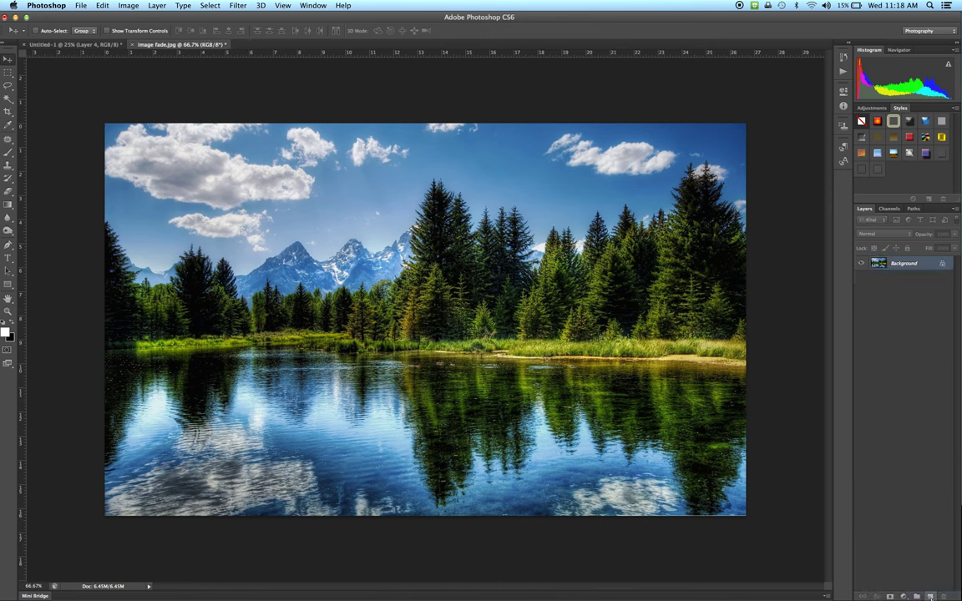
left_click(929, 596)
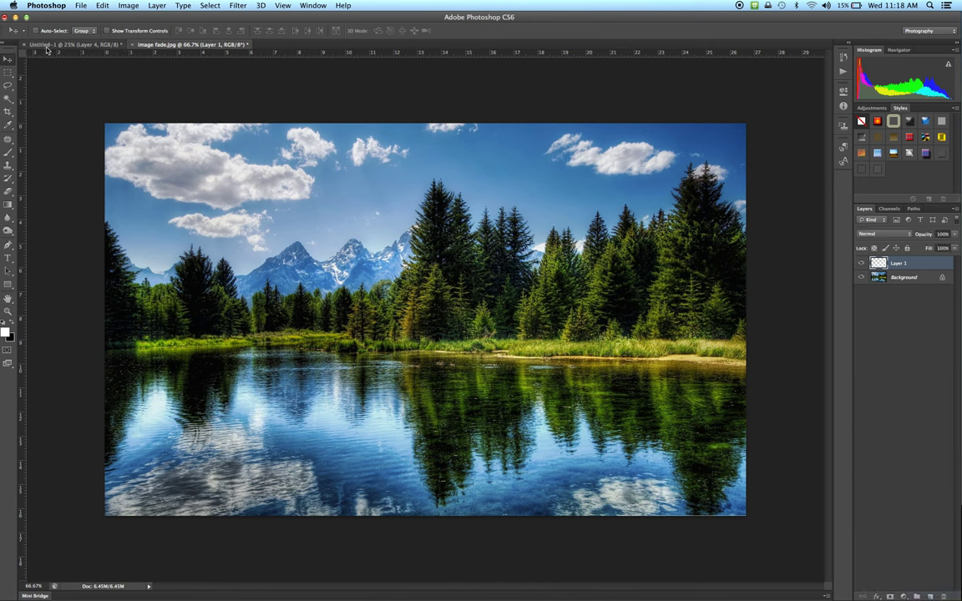
- With the Gradient Tool active, replace the current gradient presets with the Neutral Density set without saving the existing ones
left_click(8, 200)
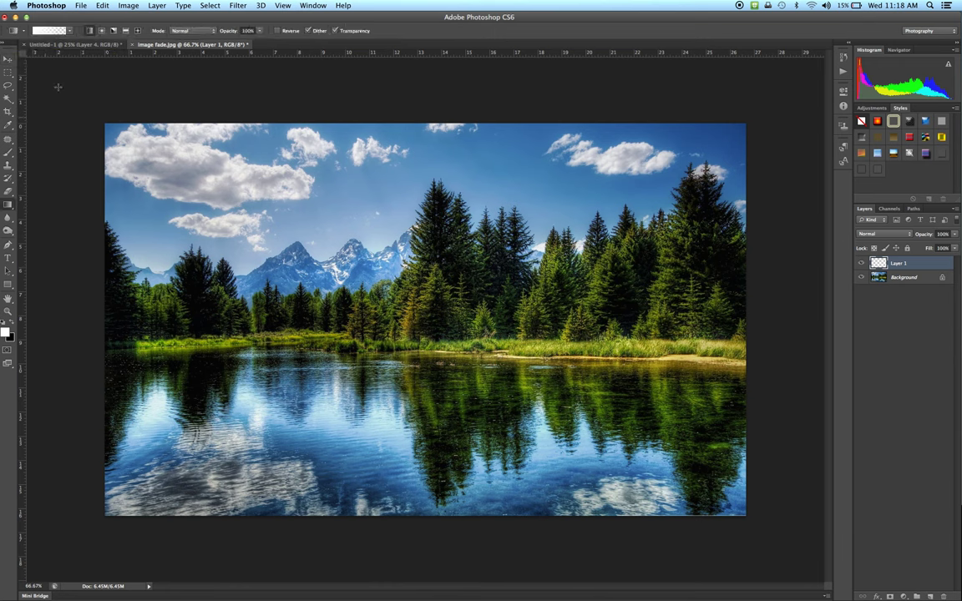
left_click(69, 30)
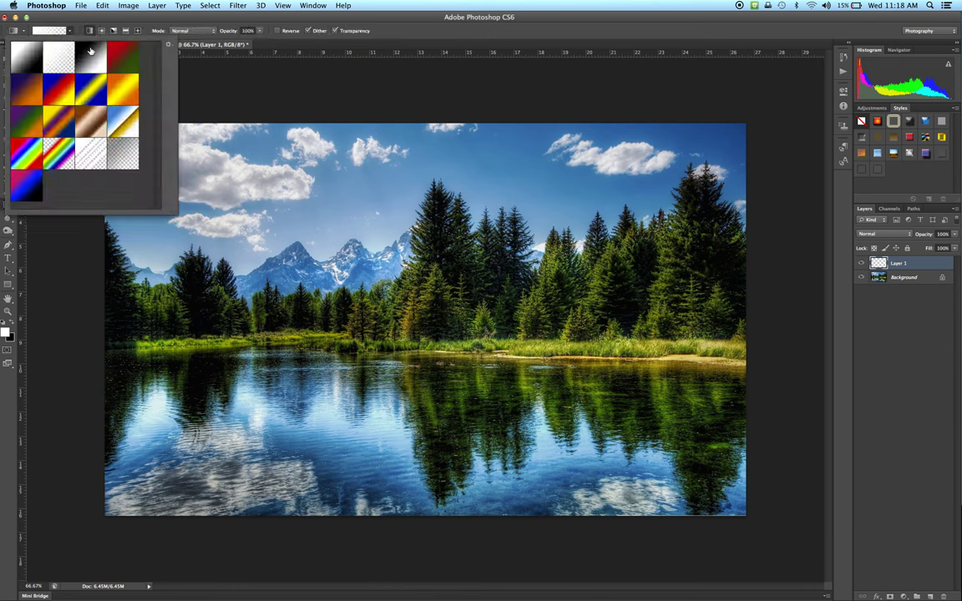
left_click(167, 43)
left_click(206, 248)
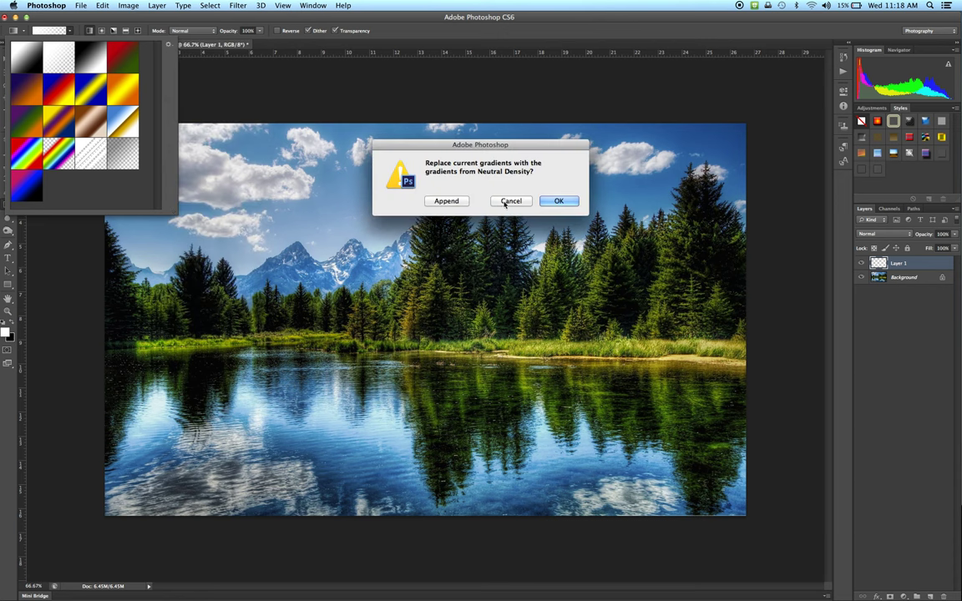
left_click(557, 200)
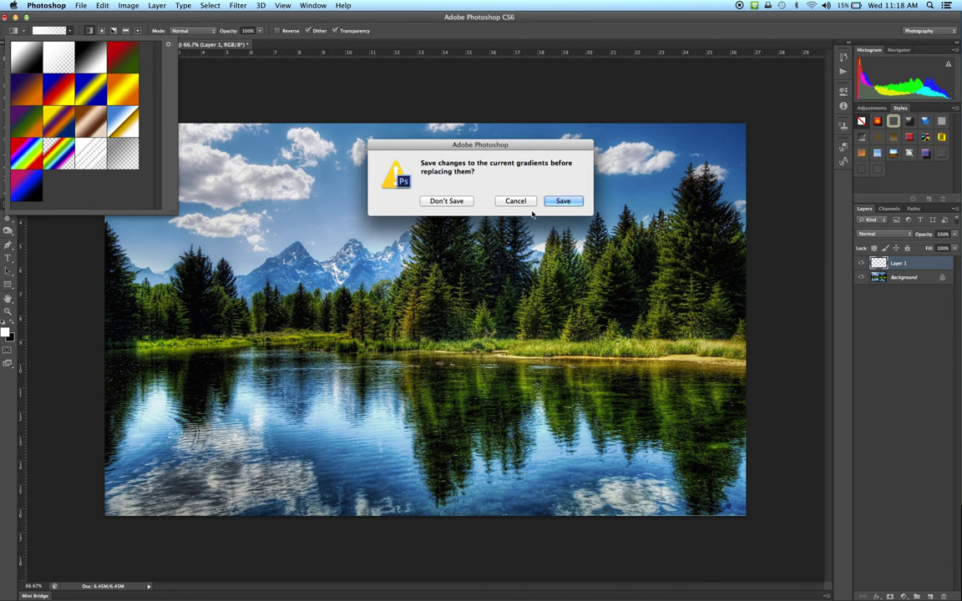
left_click(458, 201)
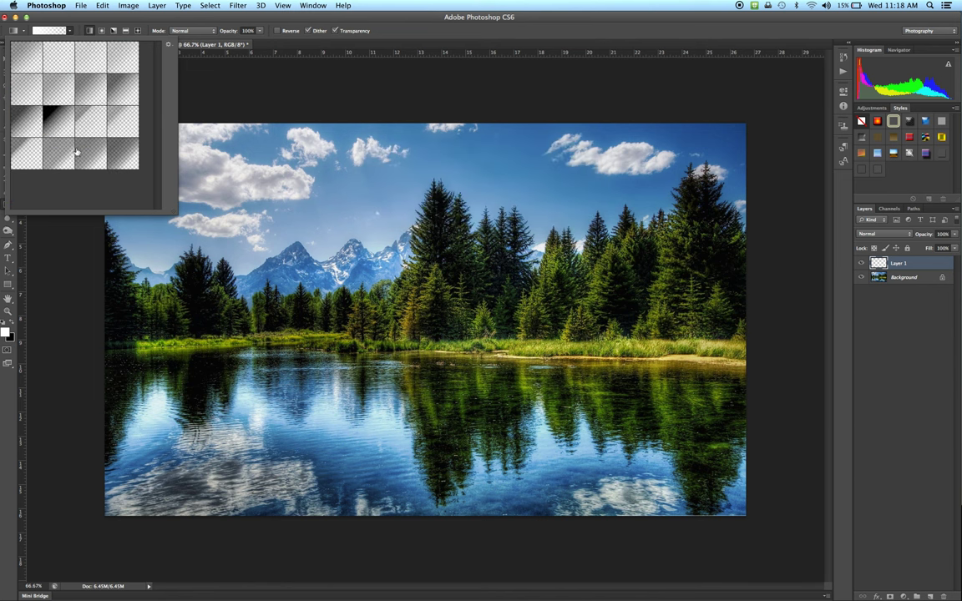
- Choose a black-to-transparent Neutral Density preset and draw gradients inward from the photo's corners and edges on Layer 1 to darken its border
left_click(127, 99)
left_click(203, 20)
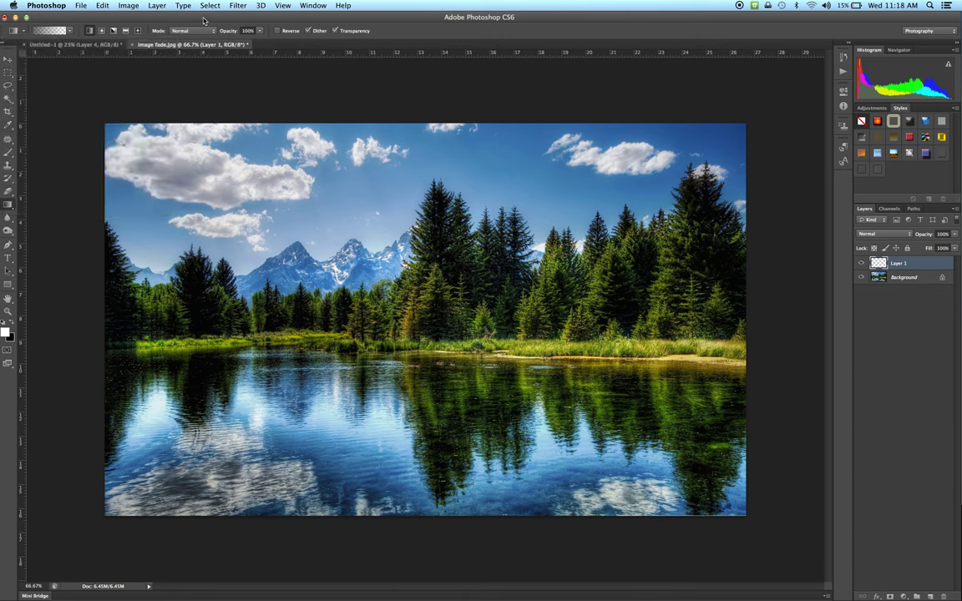
left_click_drag(189, 215, 259, 255)
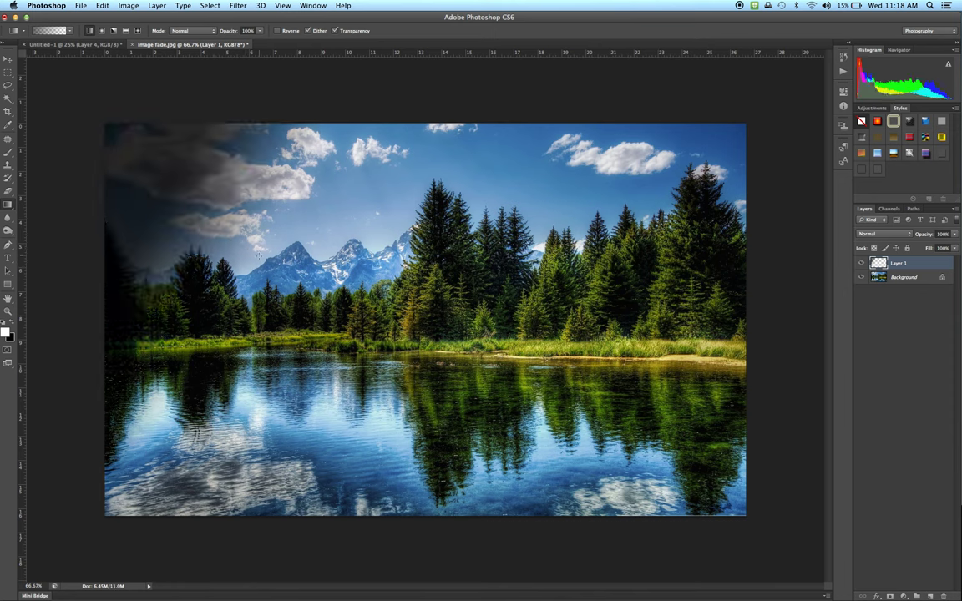
left_click_drag(726, 167, 553, 300)
left_click_drag(380, 194, 381, 268)
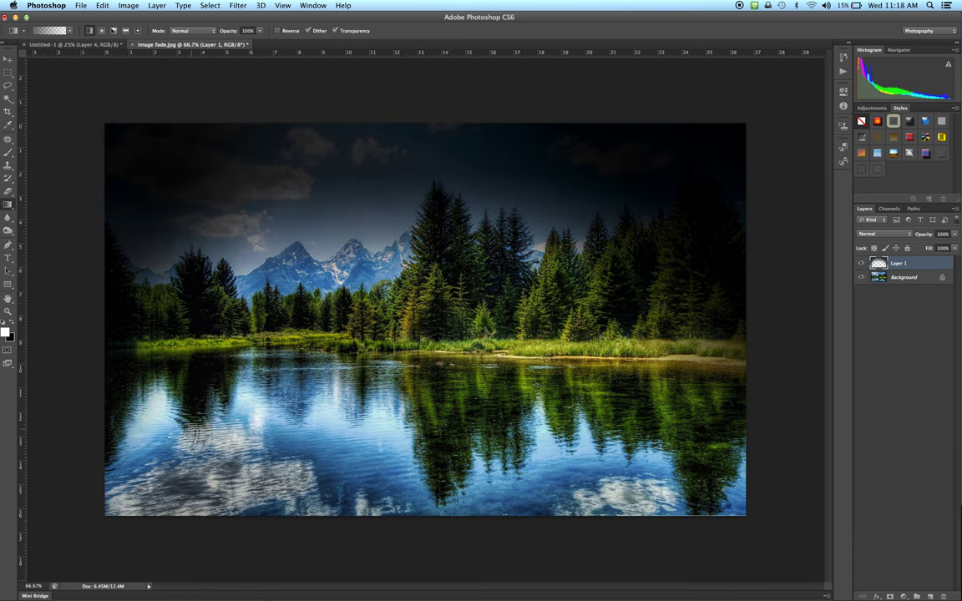
left_click_drag(178, 383, 260, 329)
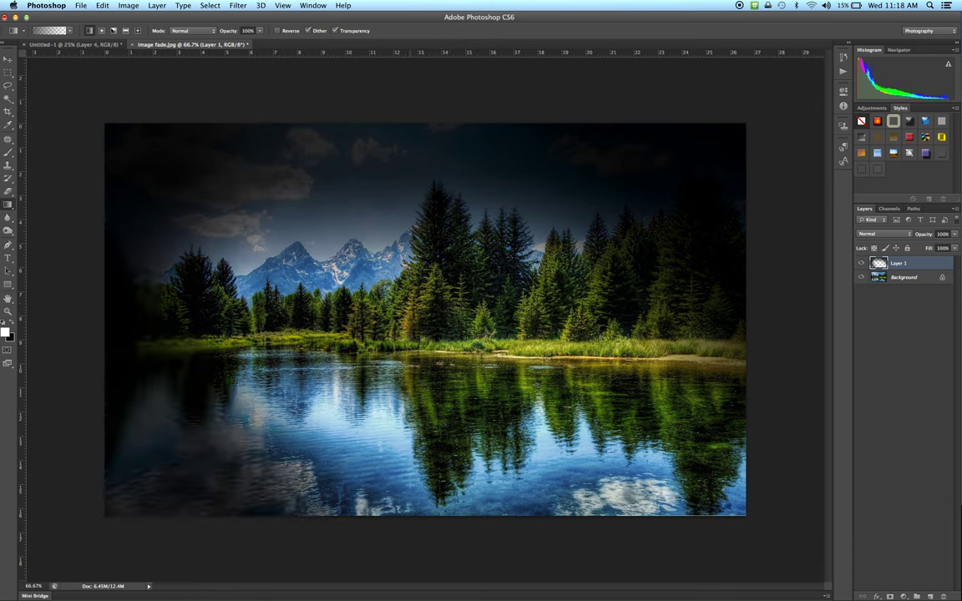
left_click_drag(392, 509, 395, 383)
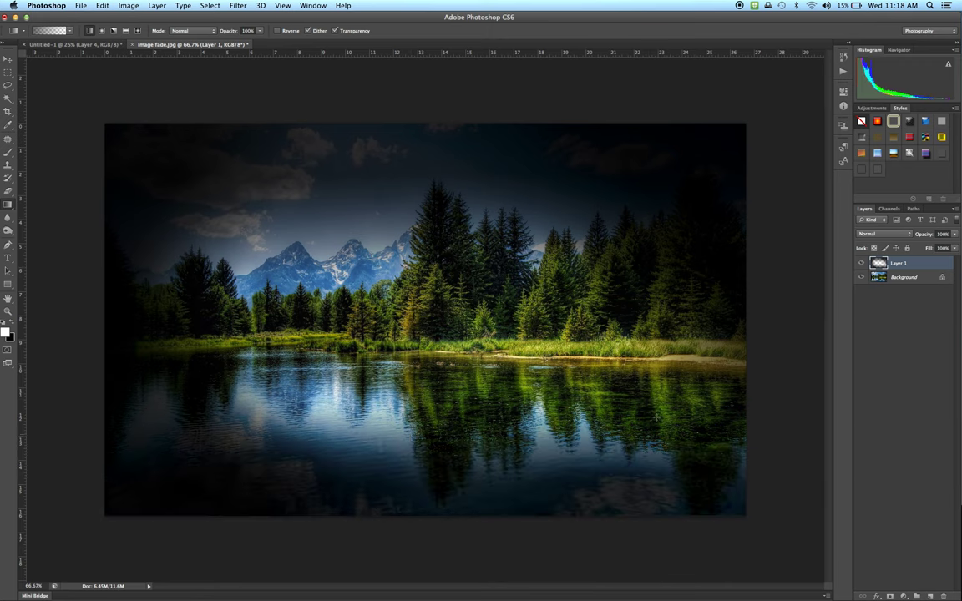
left_click_drag(595, 345, 562, 334)
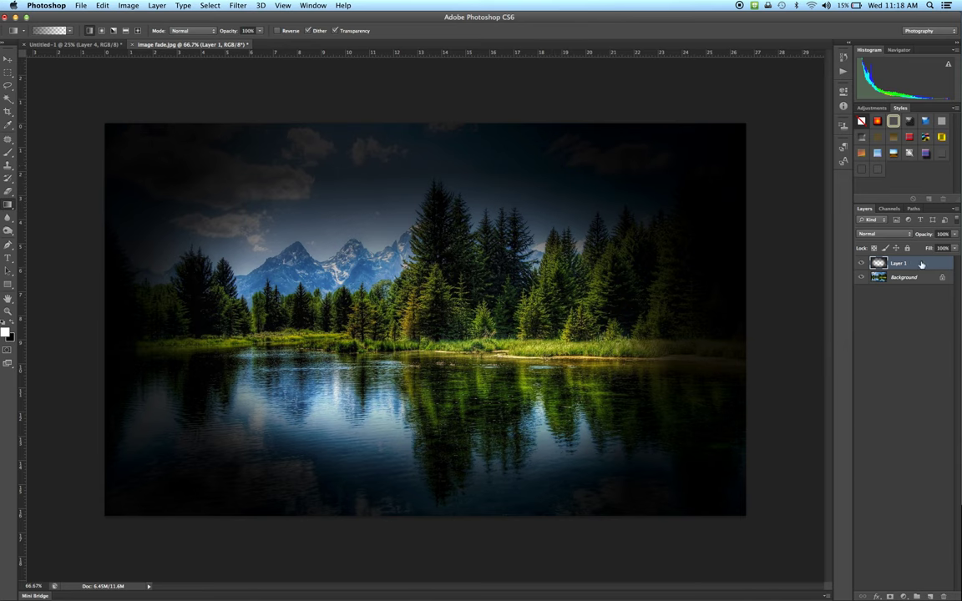
- Lower the opacity of the dark vignette layer to 38%, and delete the layer
left_click(956, 234)
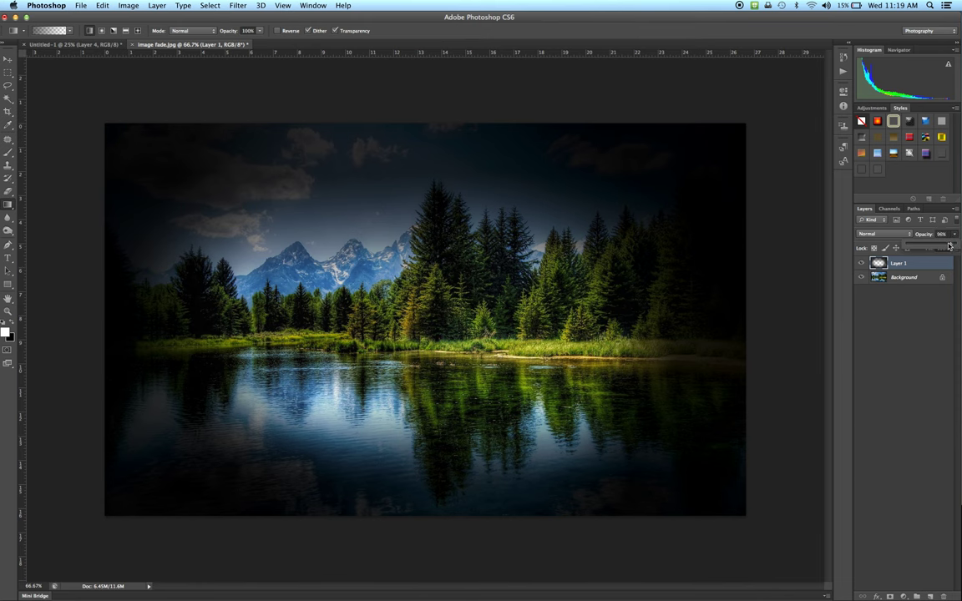
left_click_drag(957, 245, 923, 247)
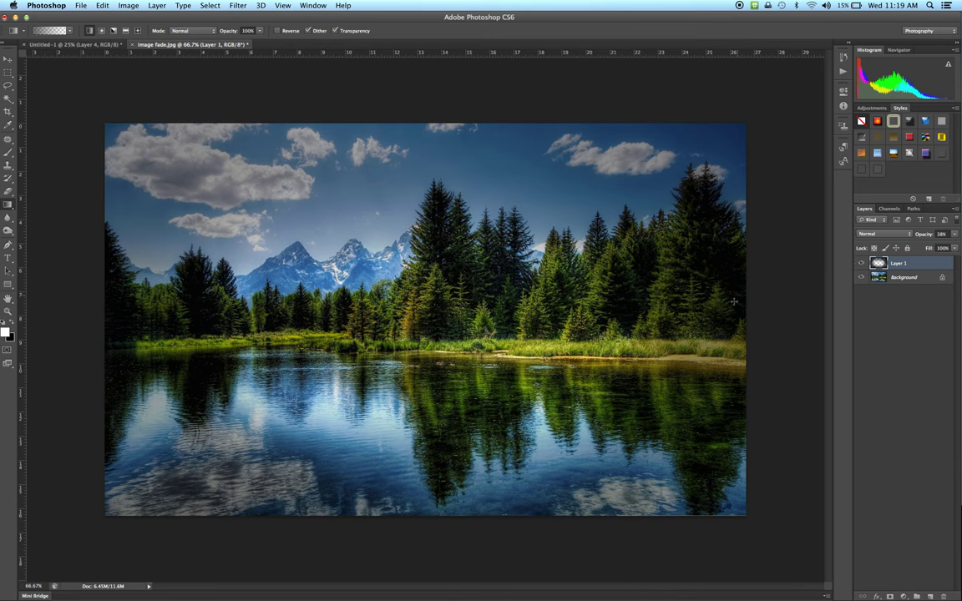
left_click_drag(923, 264, 944, 597)
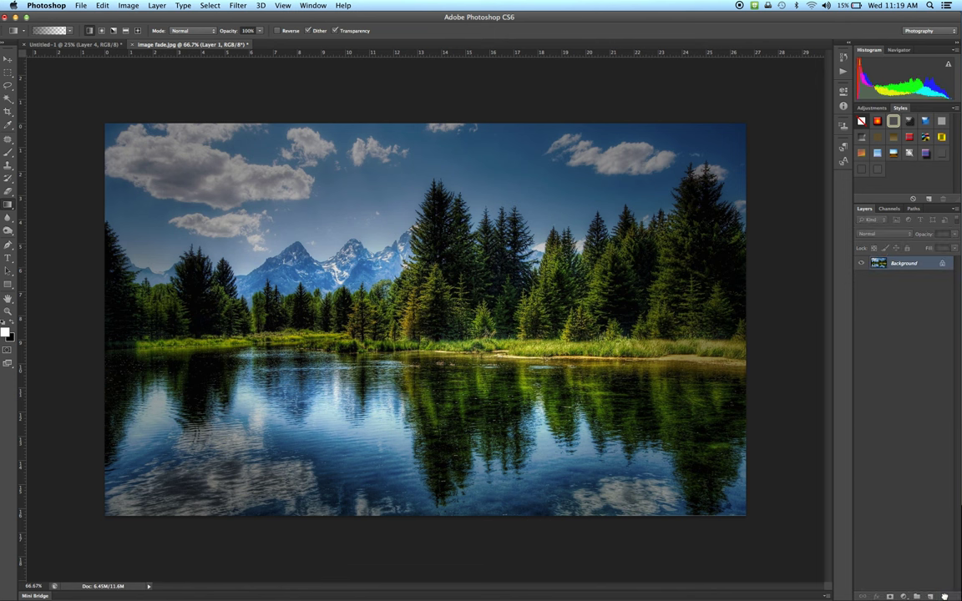